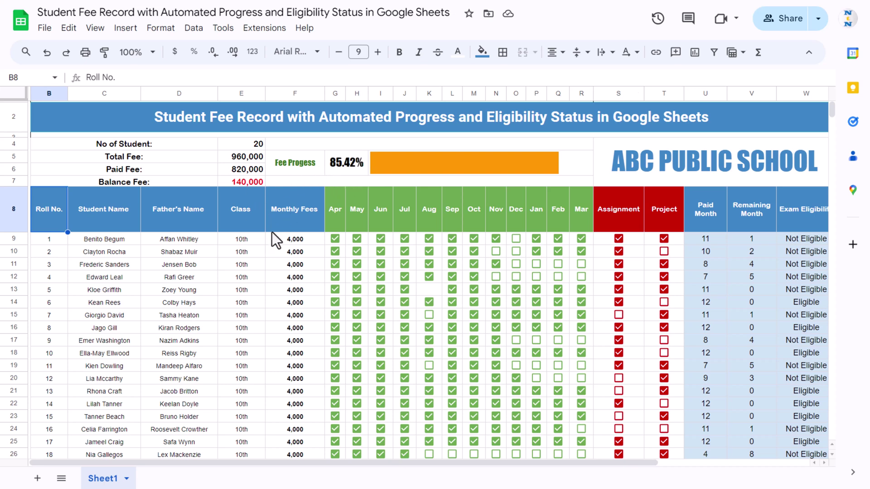
- Review the Sheet1 student detail headings, Roll No. through Monthly Fees, up to Apr
left_click(95, 210)
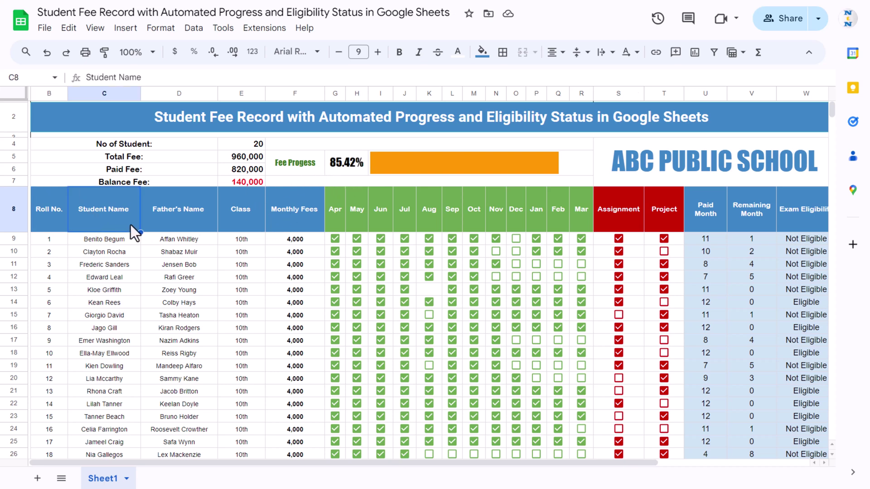
left_click_drag(45, 216, 279, 209)
left_click(43, 208)
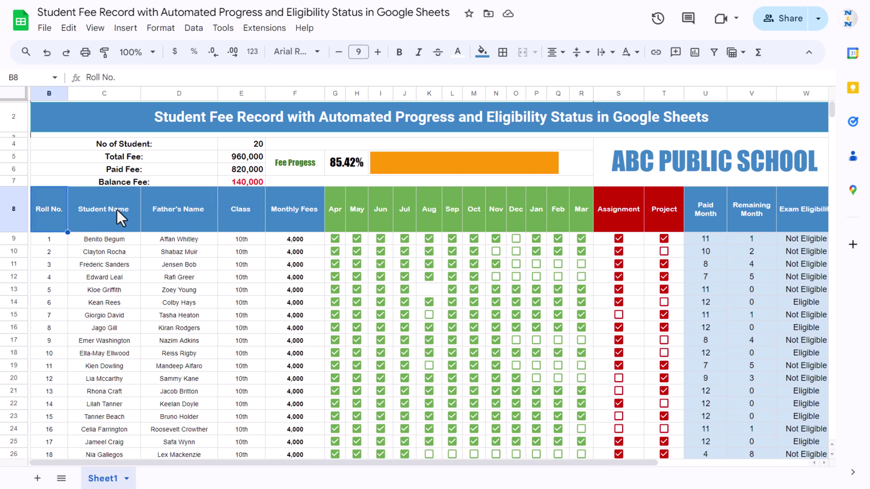
left_click(116, 210)
left_click(192, 208)
left_click(246, 209)
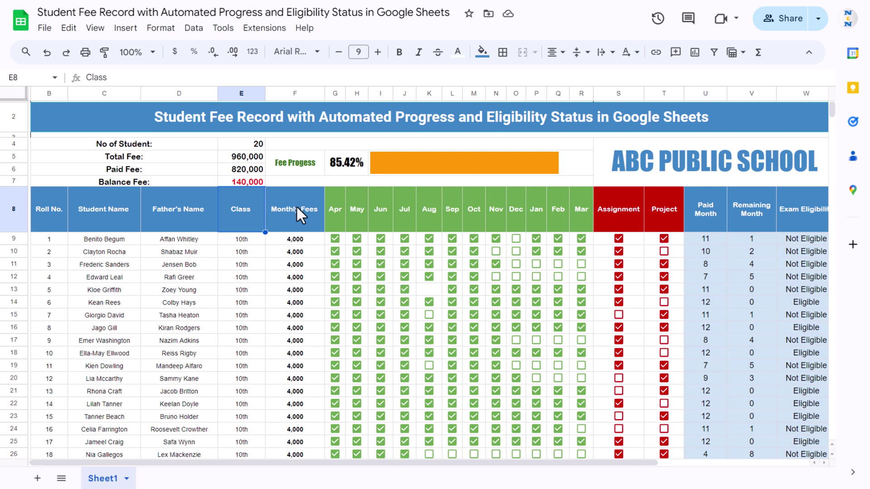
left_click(296, 205)
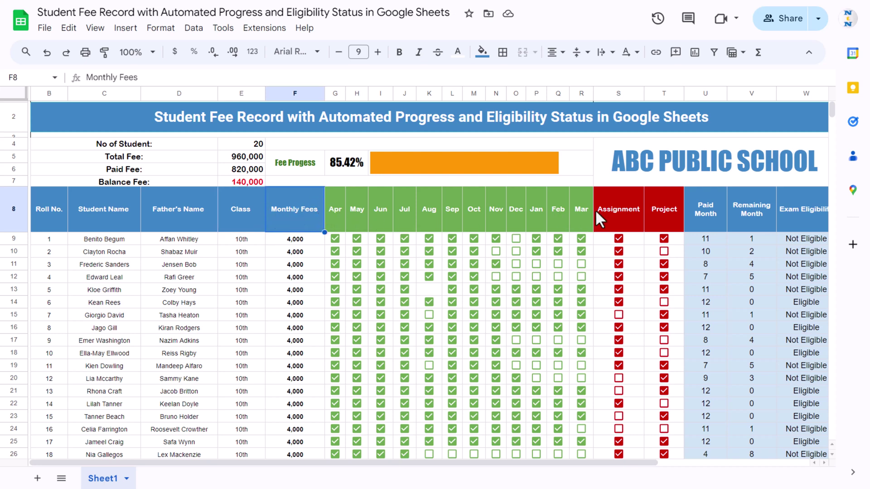
left_click(332, 204)
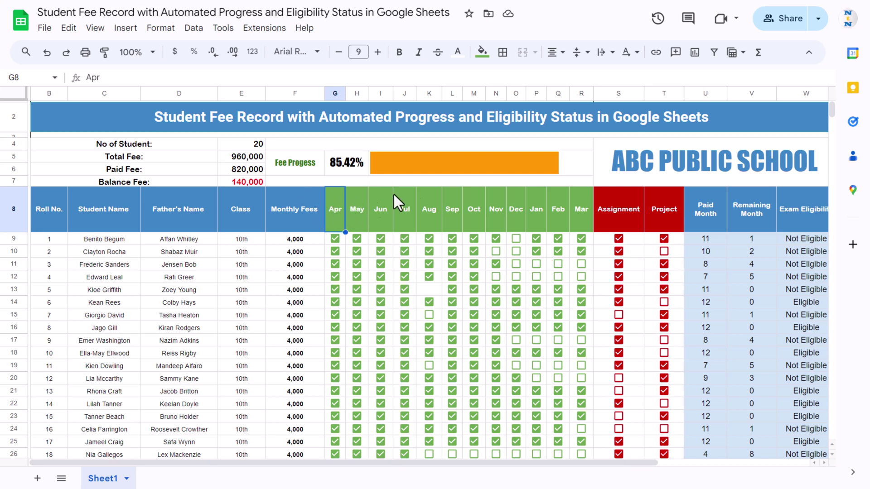
- Check the remaining row 8 headings: Assignment, Project, Paid Month and Exam Eligibility
key("Right")
key("Right")
key("Right")
key("Right")
key("Right")
key("Right")
key("Right")
key("Right")
key("Right")
key("Right")
key("Right")
key("Right")
key("Right")
key("Right")
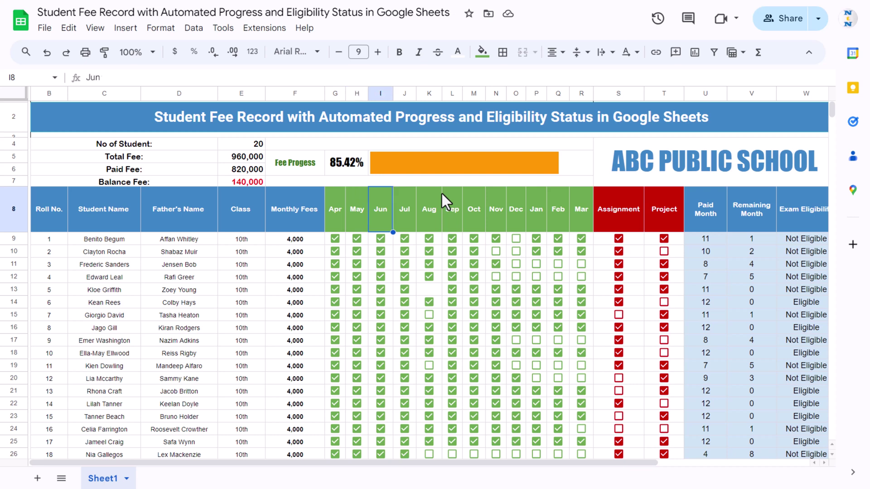
key("Right")
key("Right")
key("Right")
key("Left")
key("Left")
key("Left")
key("Left")
key("Left")
key("Right")
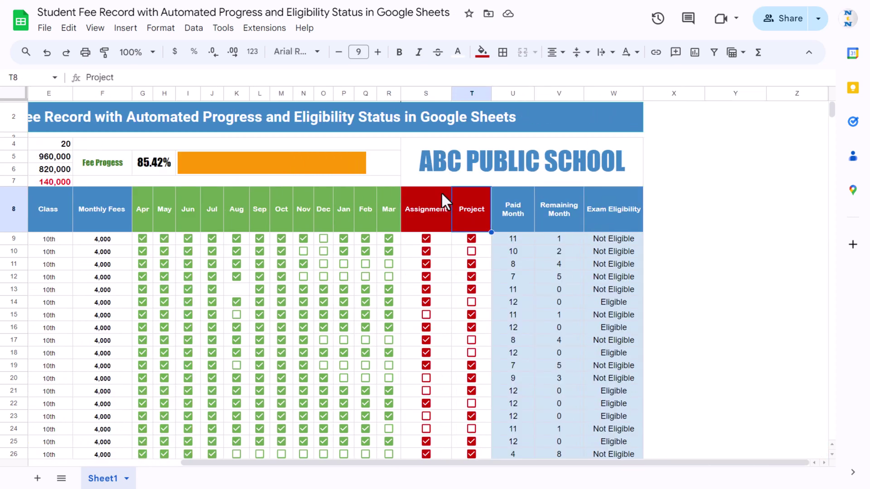
key("Right")
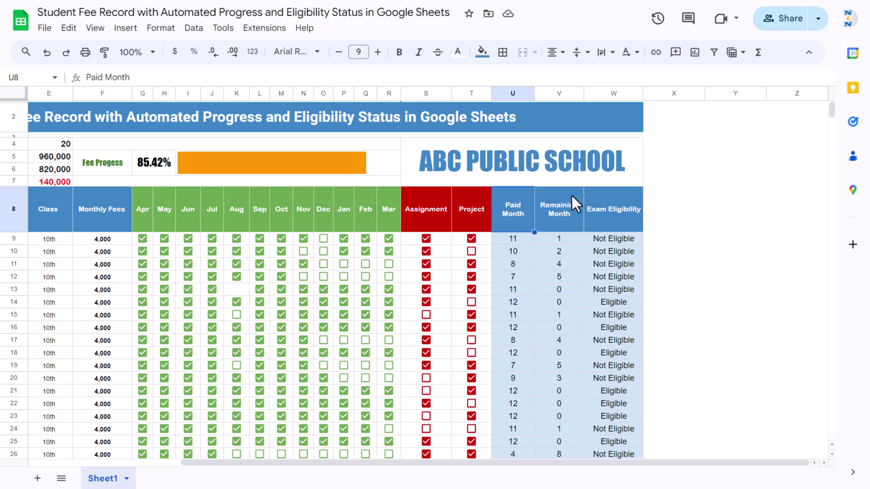
left_click(610, 211)
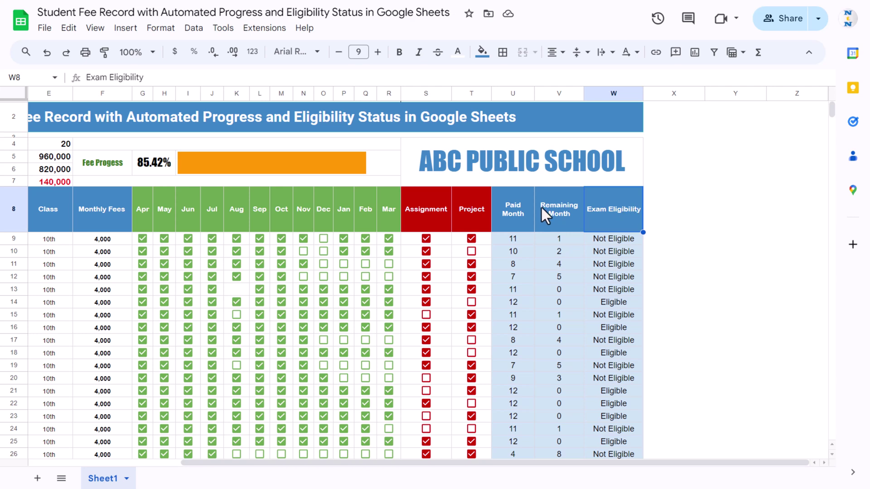
key("Home")
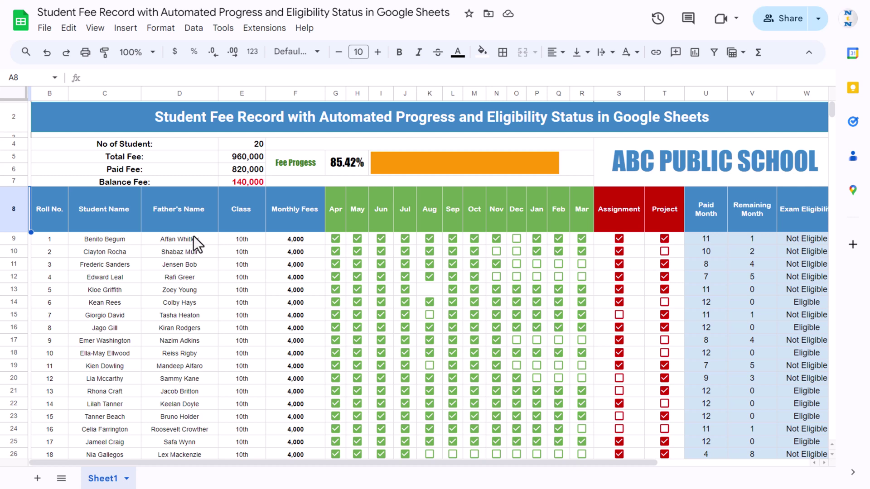
- Add a blank Sheet2 and select the student details B8:F28 on Sheet1
left_click(36, 480)
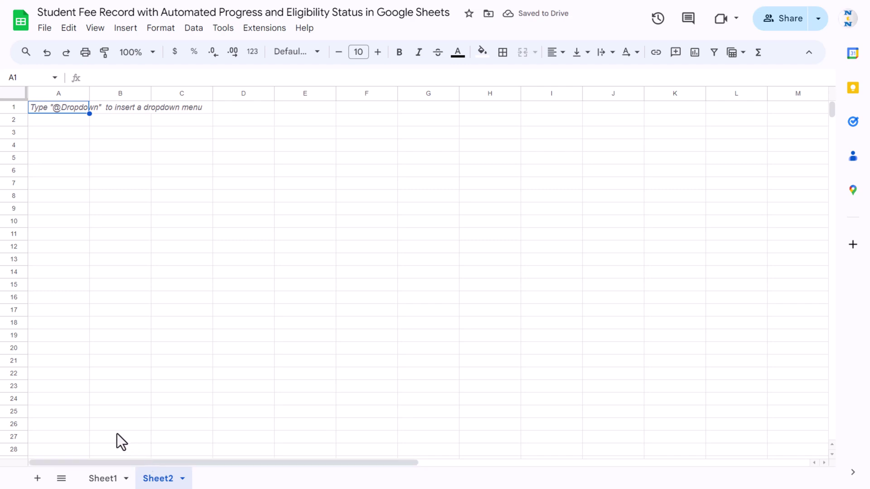
left_click(107, 479)
left_click(47, 210)
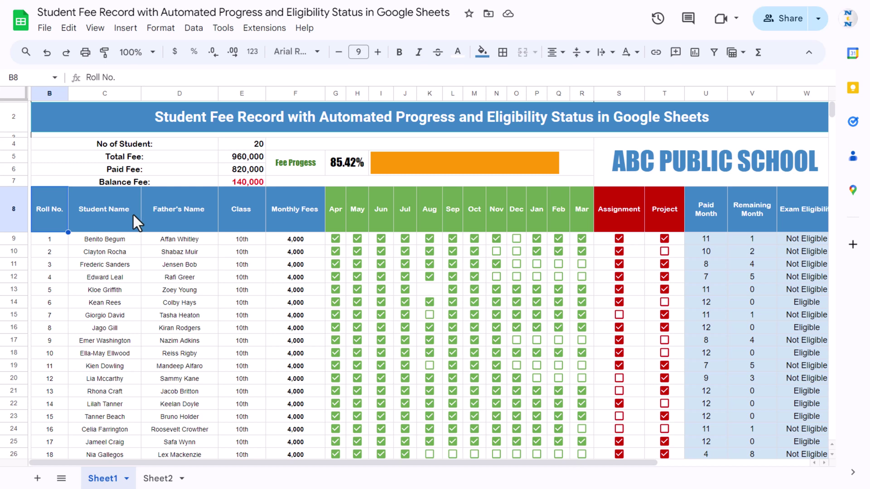
key("shift+Right")
key("shift+Right")
key("shift+Right")
key("shift+Right")
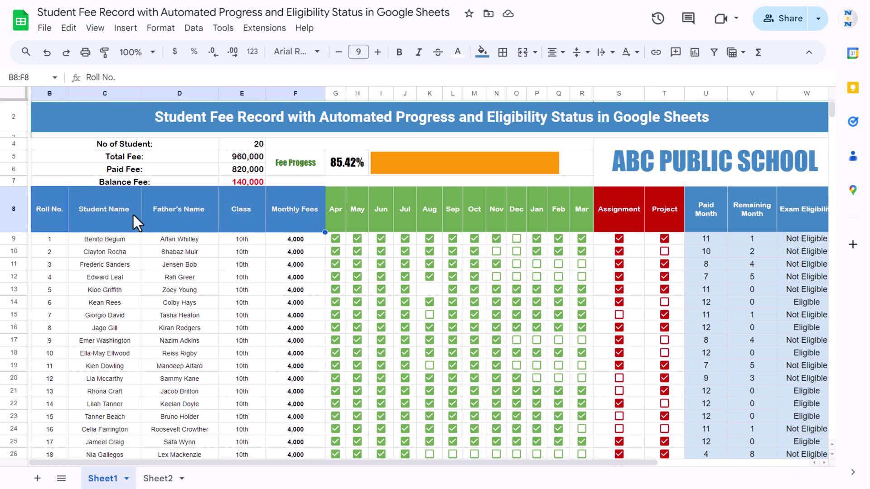
key("ctrl+shift+Down")
key("shift+Up")
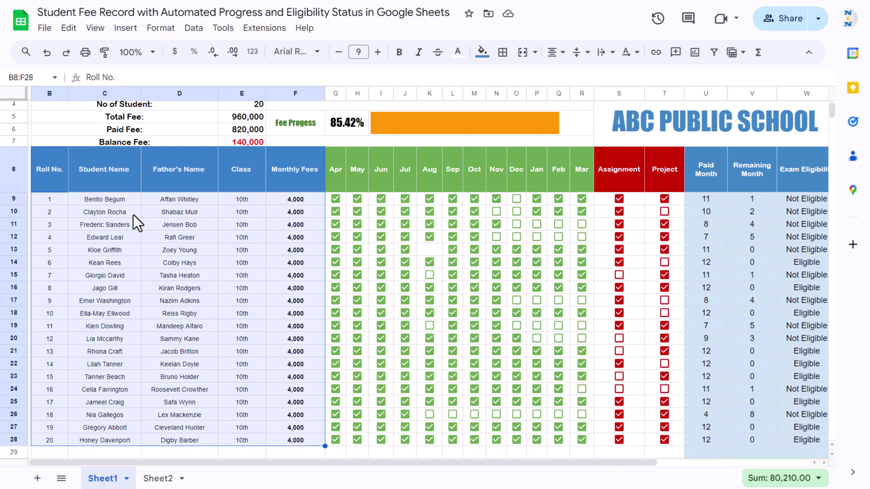
- Paste the copied student details into Sheet2 starting at cell B8
left_click(149, 479)
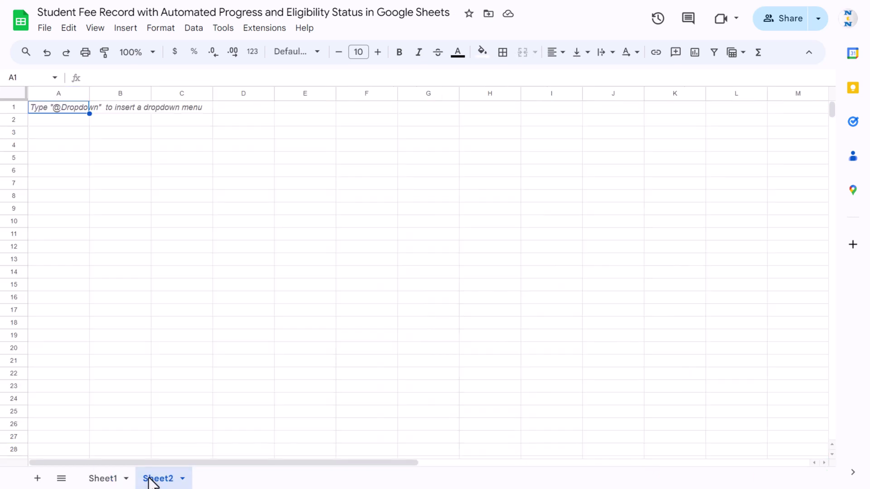
left_click(38, 193)
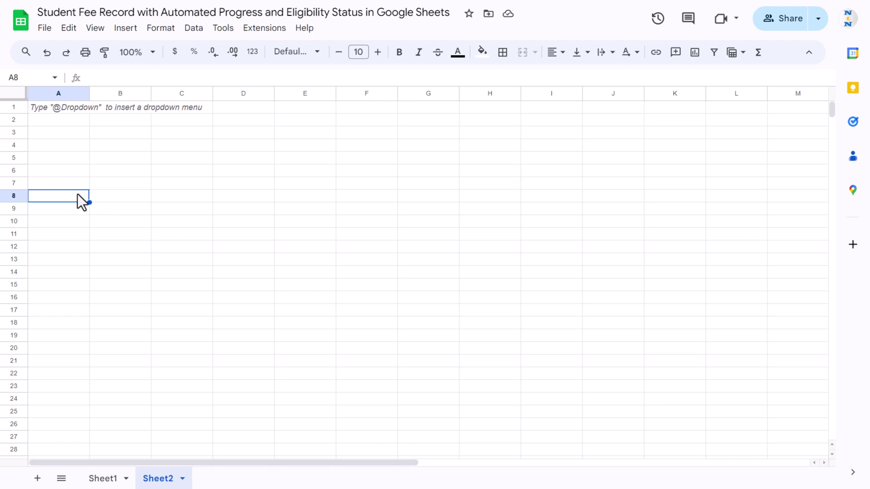
left_click(112, 195)
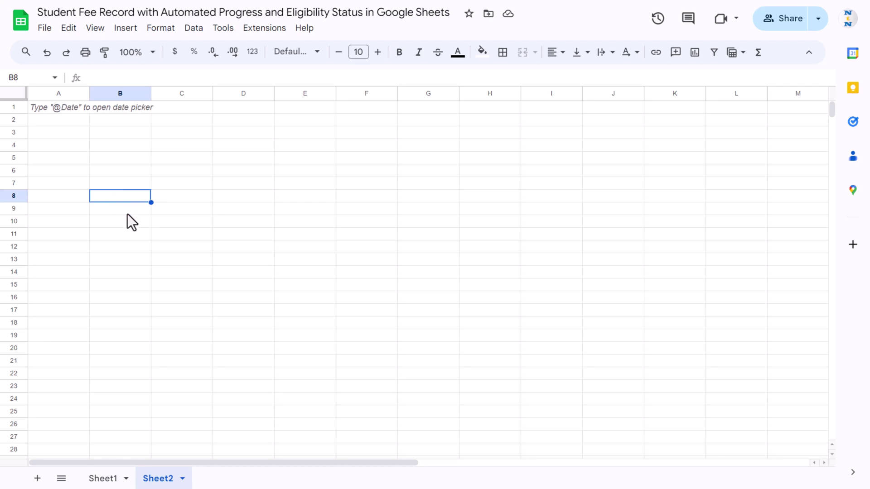
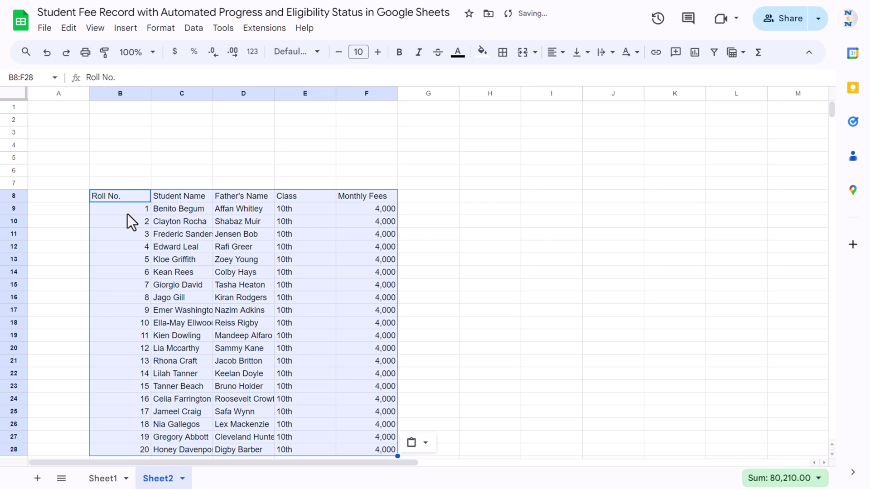
- Narrow Sheet2's column A to a thin margin left of the student table
left_click(177, 198)
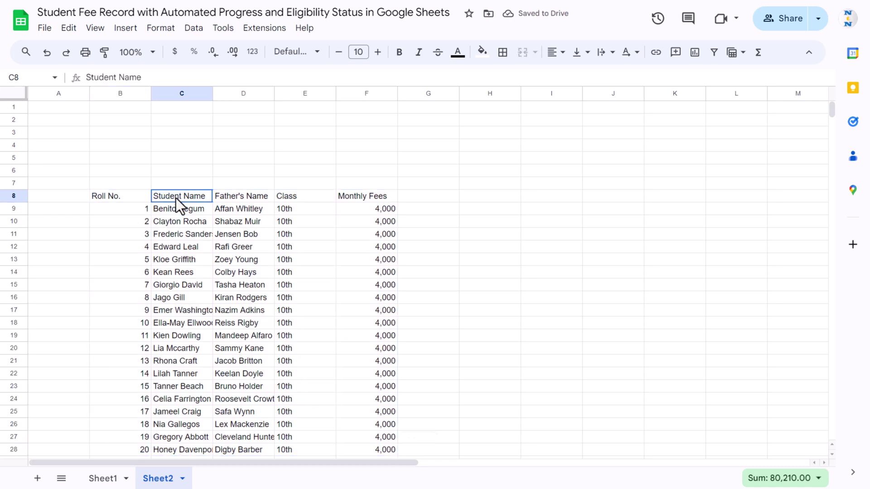
left_click_drag(89, 93, 39, 103)
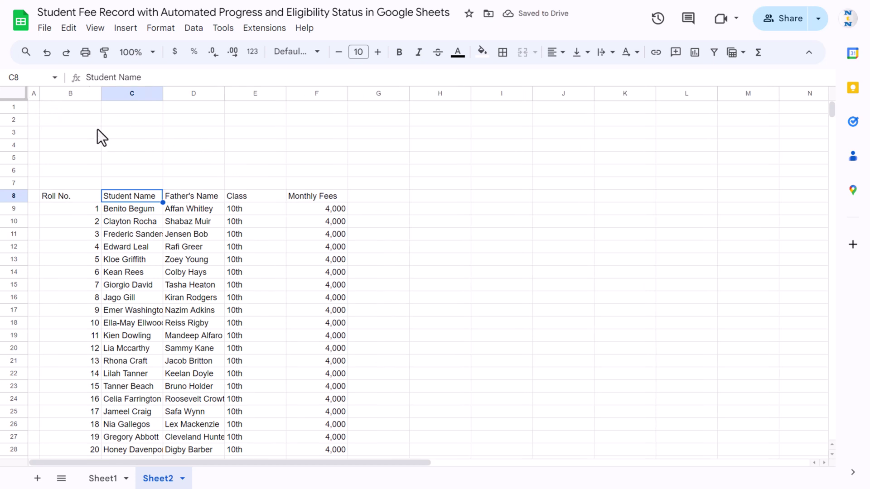
left_click_drag(52, 106, 803, 102)
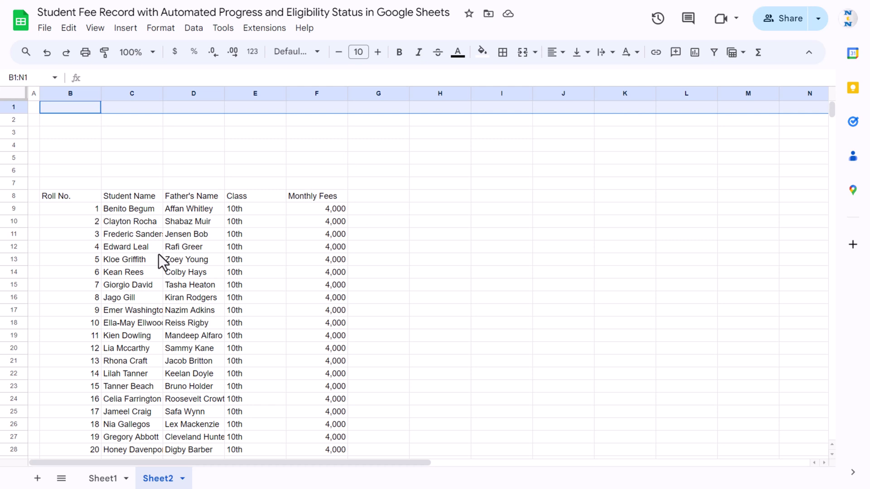
left_click(404, 199)
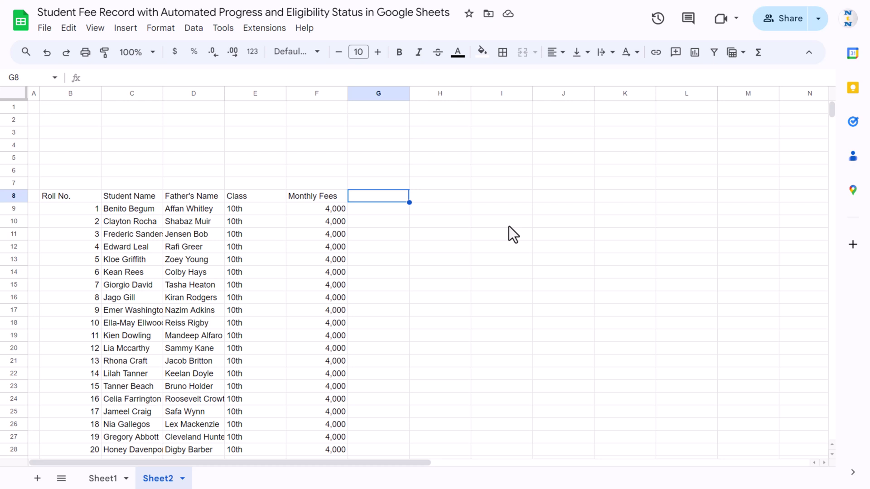
- Auto-fill month headings Apr to Mar across G8:R8 and narrow columns G:R together
type("Apr")
key("ctrl+Return")
left_click_drag(410, 202, 744, 213)
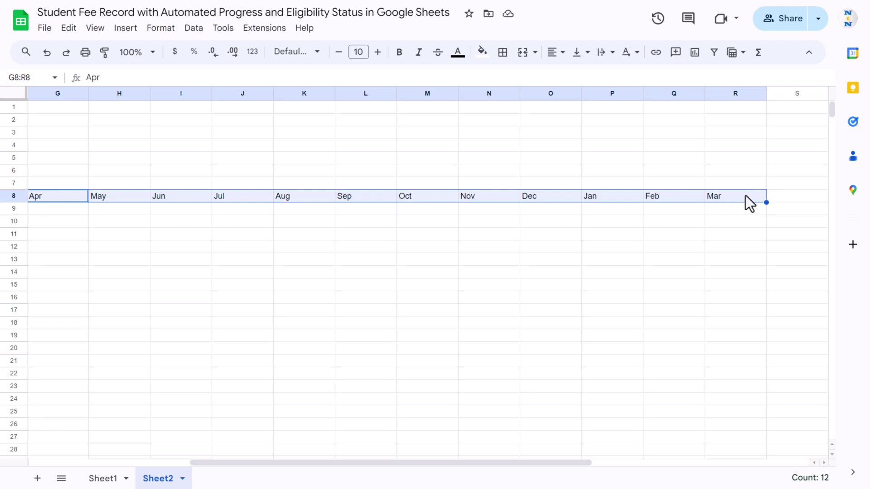
key("ctrl+shift+Down")
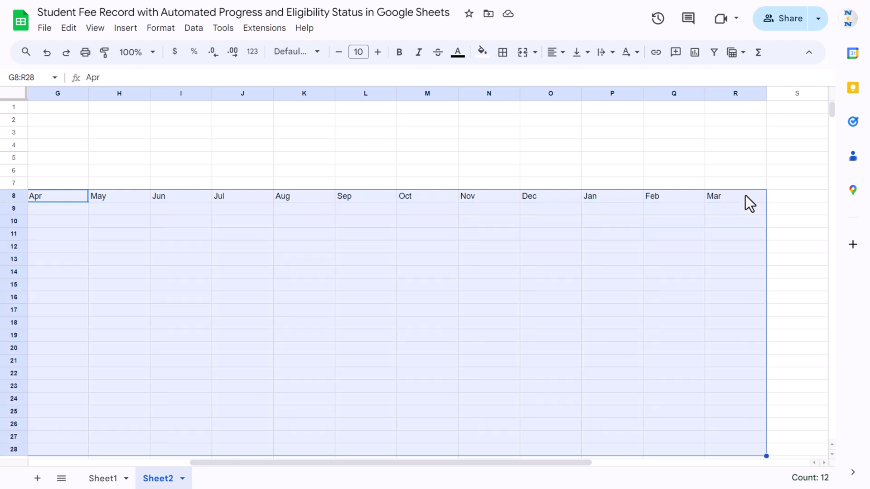
key("ctrl+space")
left_click_drag(767, 94, 727, 94)
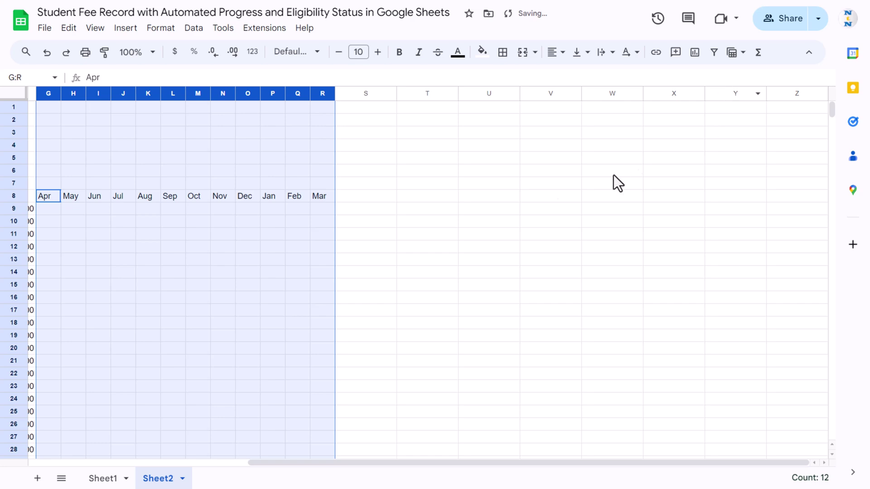
left_click(25, 259)
- Narrow the month columns a little further
scroll(245, 252, "left", 3)
left_click_drag(286, 195, 562, 199)
key("ctrl+shift+Down")
key("ctrl+space")
left_click_drag(574, 93, 530, 93)
- Enter the headings Assignment in S8 and Project in T8
left_click(550, 198)
type("Assignment")
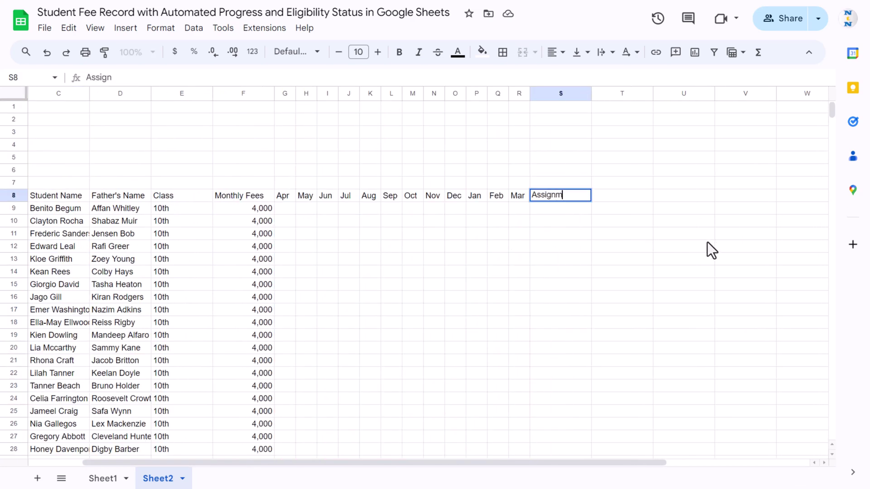
key("Return")
key("Up")
key("Right")
type("Project")
key("Return")
- Add the headings Paid Month in U8 and Remaining Month in V8
key("Up")
key("Right")
key("Right")
key("Right")
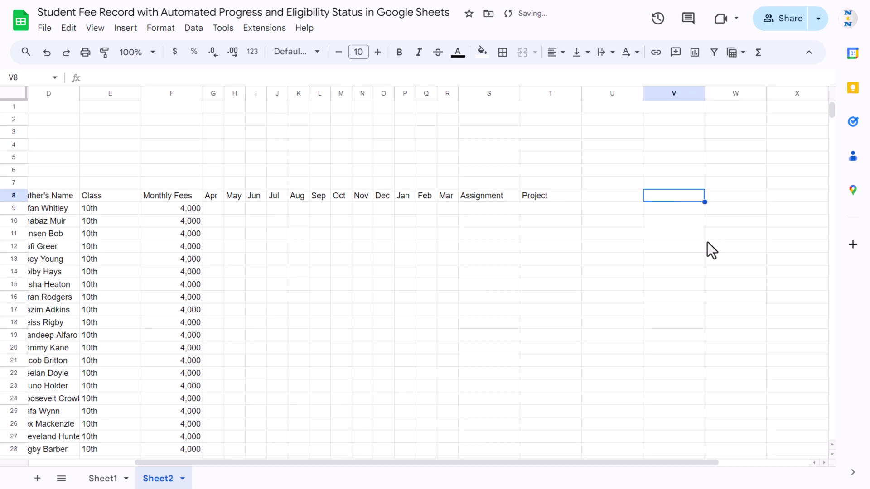
key("Left")
key("Left")
type("Paid")
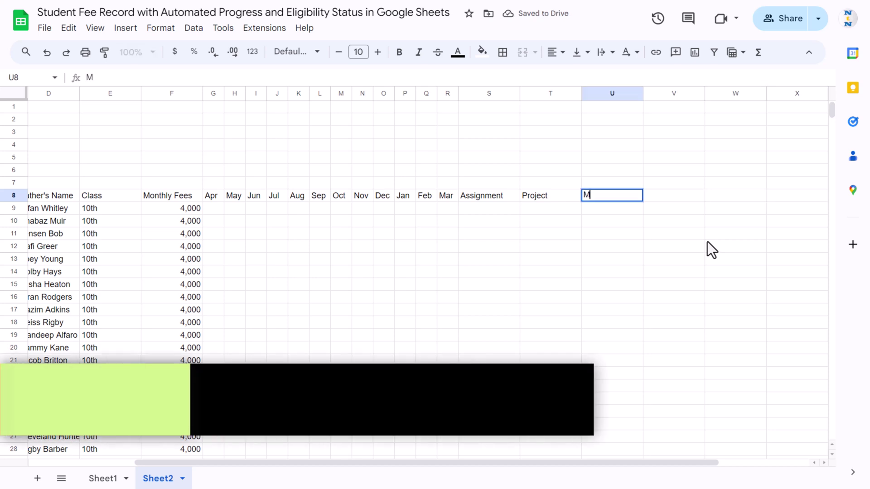
type(" Month")
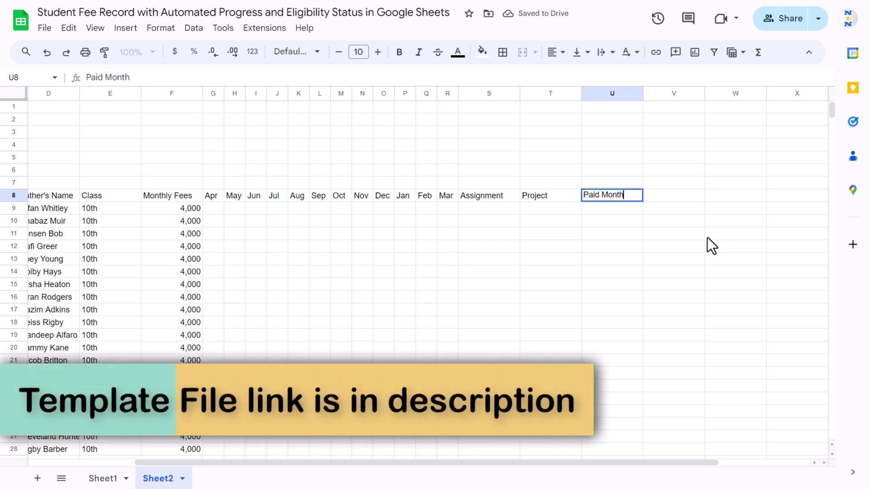
key("Tab")
type("Re")
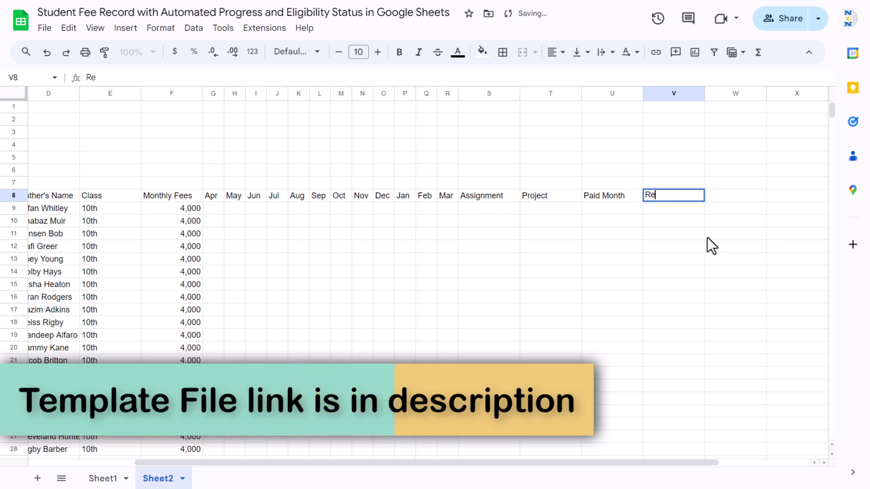
type("maining Month")
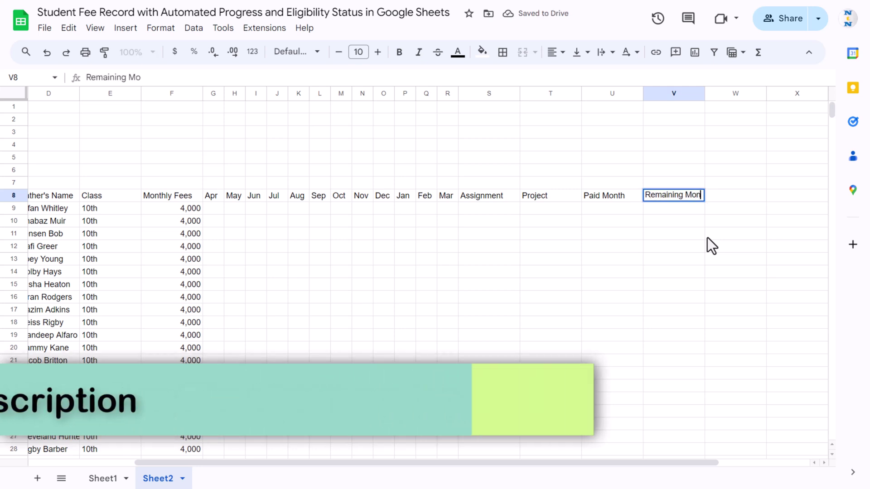
key("Return")
- Enter the heading 'Exam Eligibilty' in cell W8
key("Up")
key("Right")
key("Right")
key("Right")
key("Right")
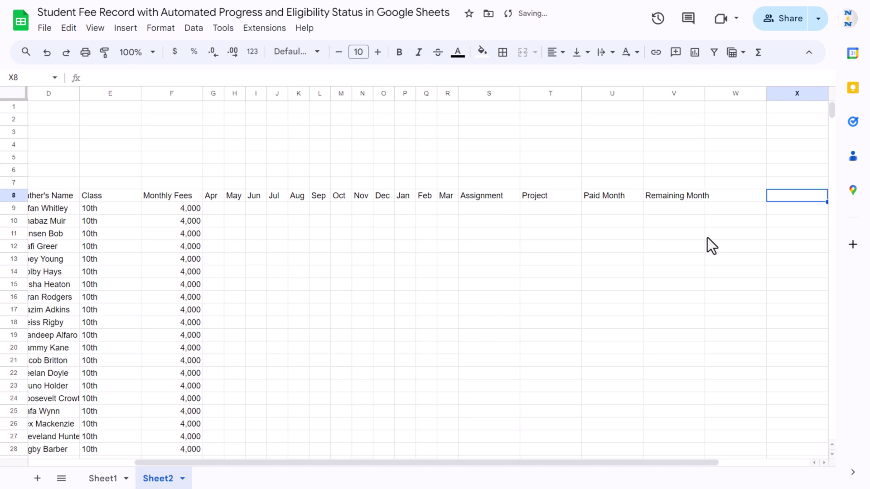
key("Left")
key("Left")
double_click(672, 200)
type("Exa")
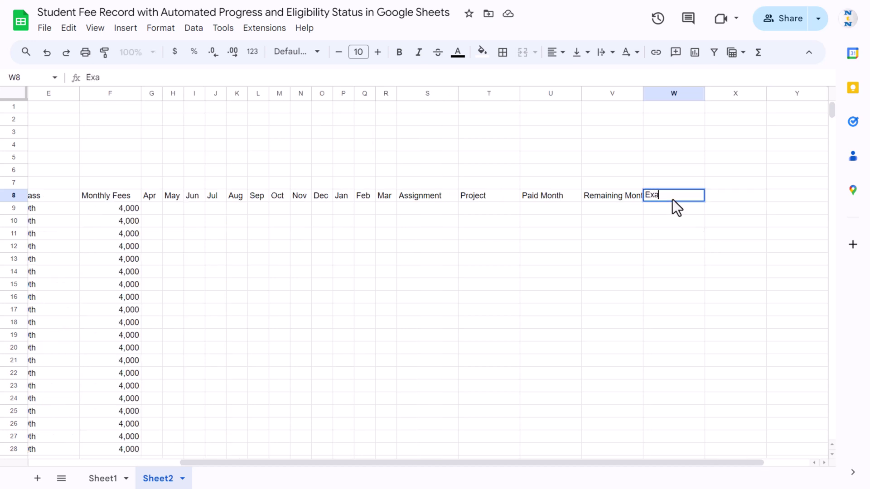
type("m Eligibilty")
key("Return")
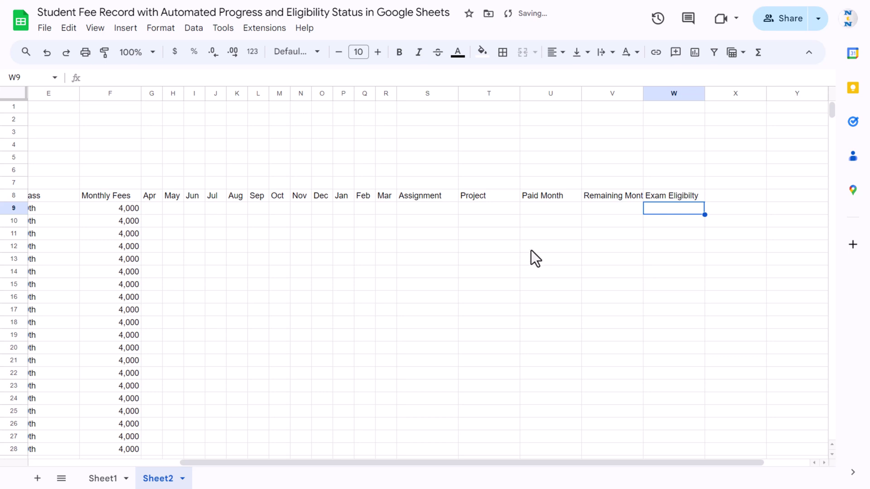
left_click(550, 208)
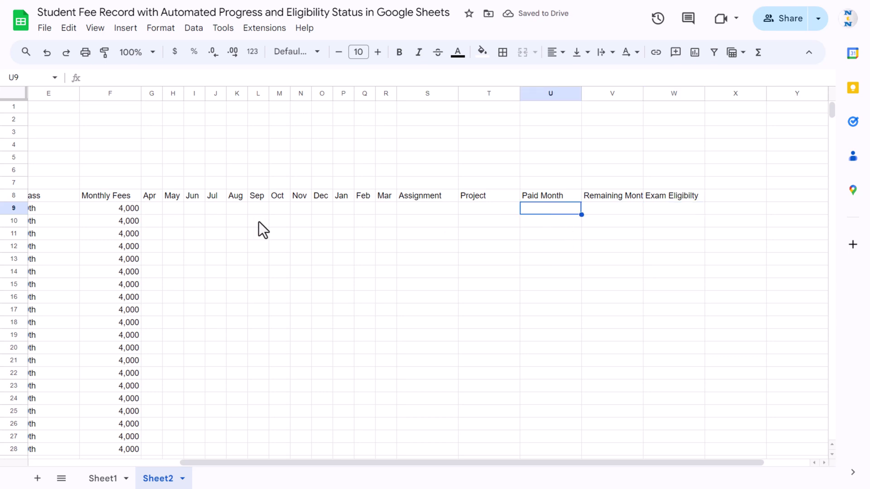
- Give headings B8:F8 blue fill, white bold Arial Rounded text, one size smaller
left_click_drag(153, 194, 382, 196)
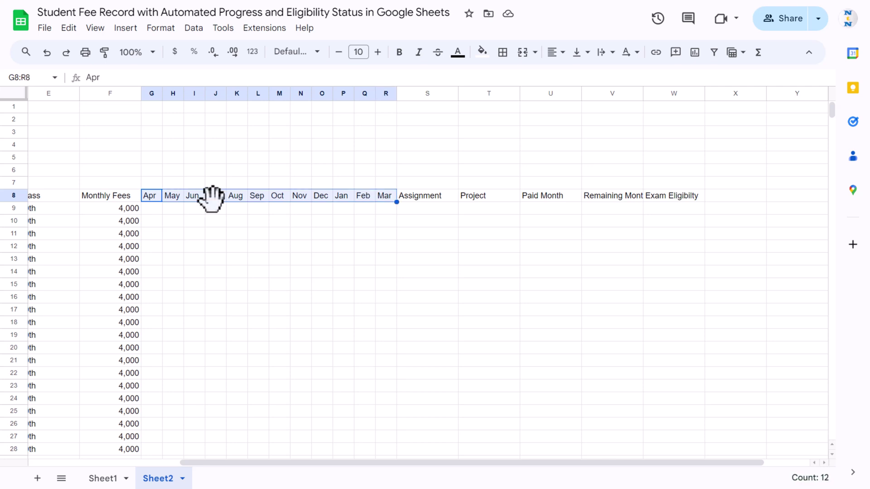
key("ctrl+Left")
key("shift+Right")
key("shift+Right")
key("shift+Right")
key("shift+Right")
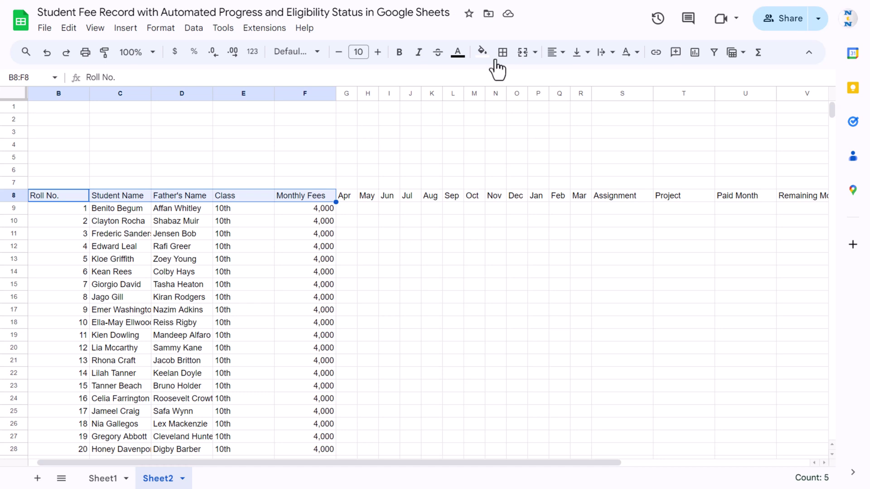
left_click(482, 52)
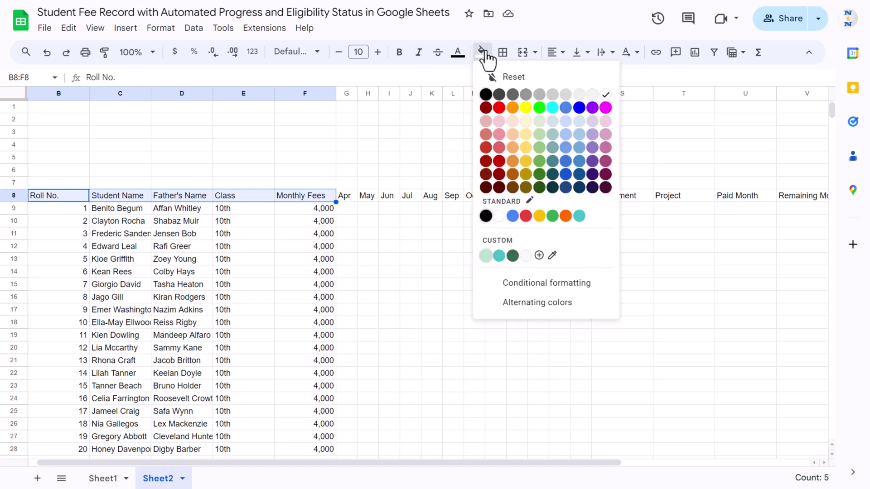
left_click(580, 162)
left_click(458, 52)
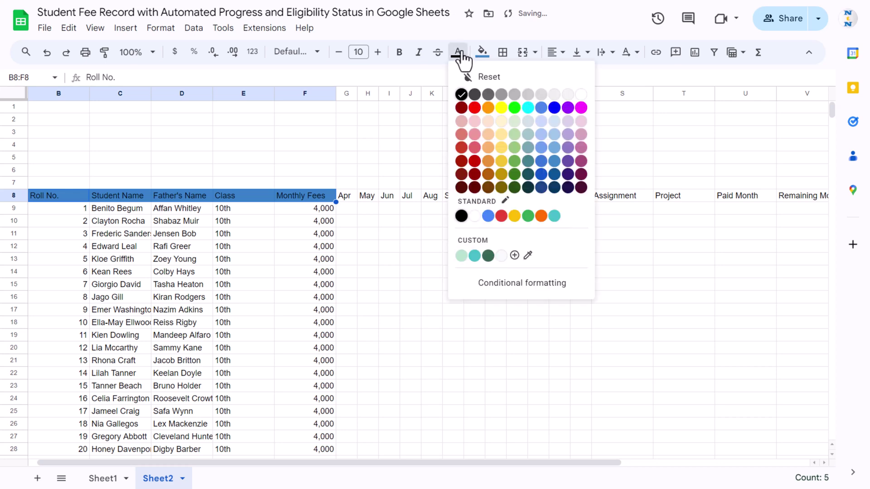
left_click(581, 94)
left_click(399, 51)
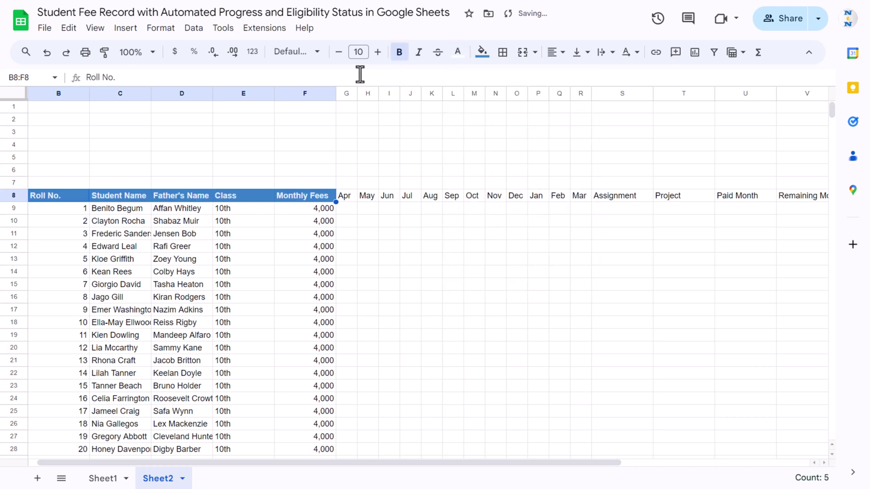
left_click(295, 52)
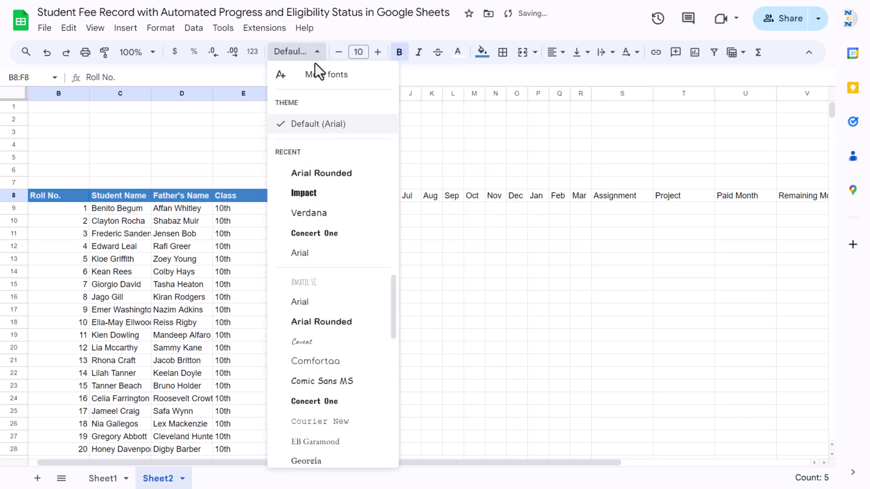
left_click(322, 173)
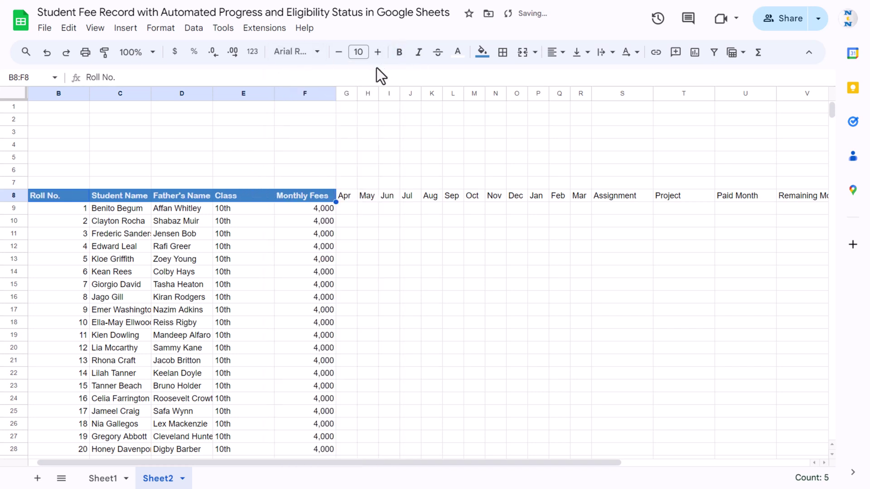
left_click(339, 51)
- Give month headings Apr–Mar light green fill with white Arial Rounded text
left_click(346, 198)
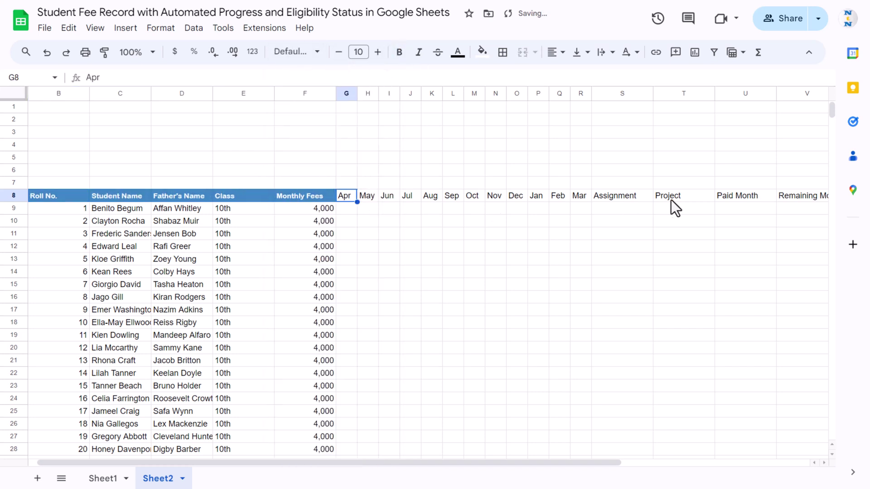
left_click(583, 197, "shift")
left_click(483, 52)
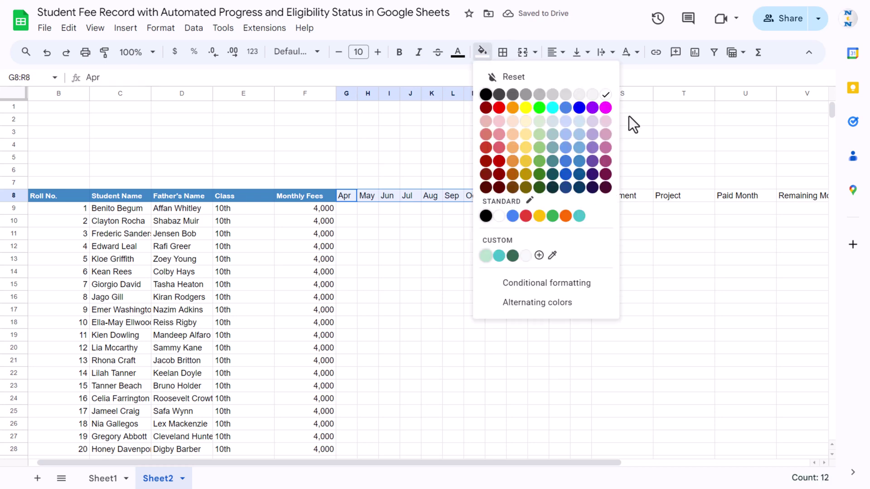
left_click(541, 151)
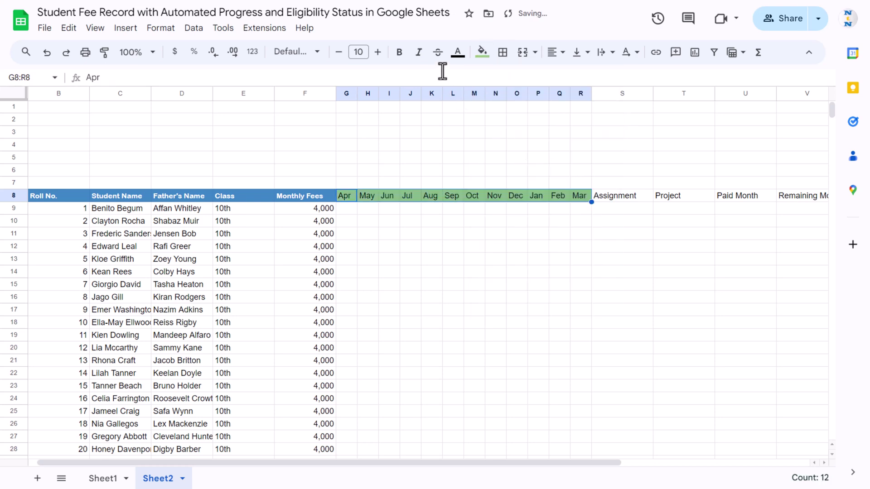
left_click(458, 52)
left_click(580, 94)
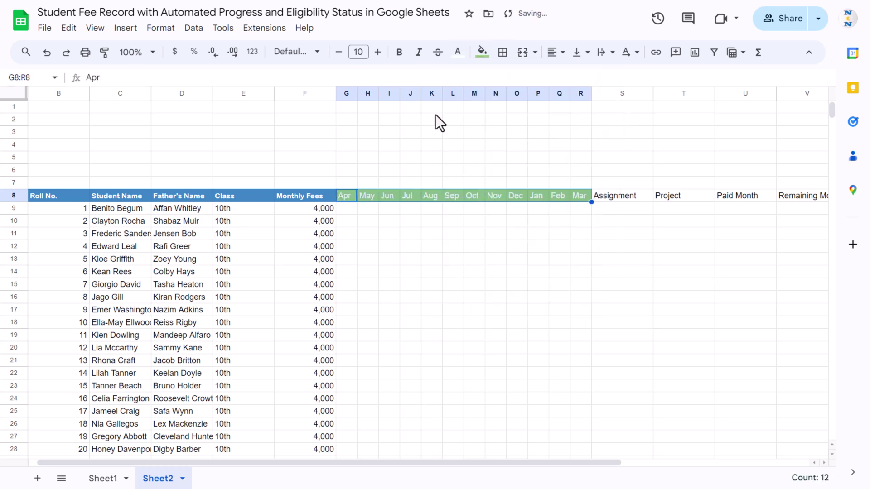
left_click(323, 51)
left_click(337, 173)
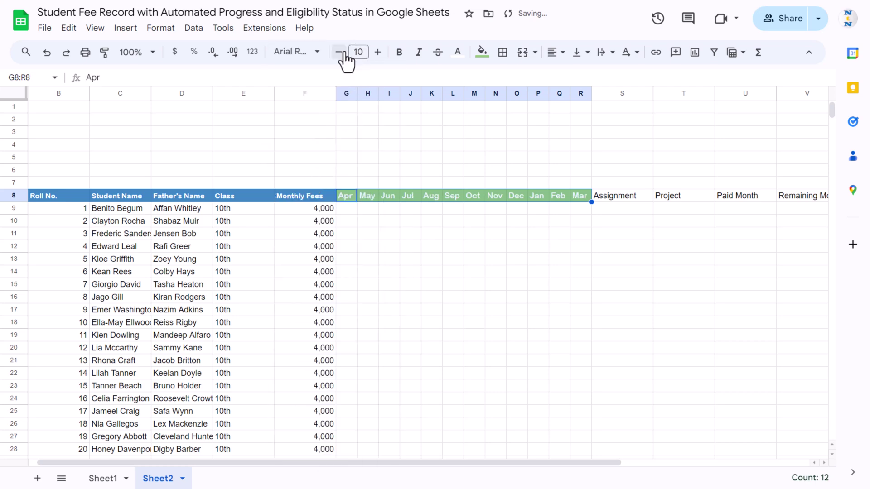
- Give Assignment and Project headings red fill, white Arial Rounded text, size 9
left_click(624, 197)
key("shift+Right")
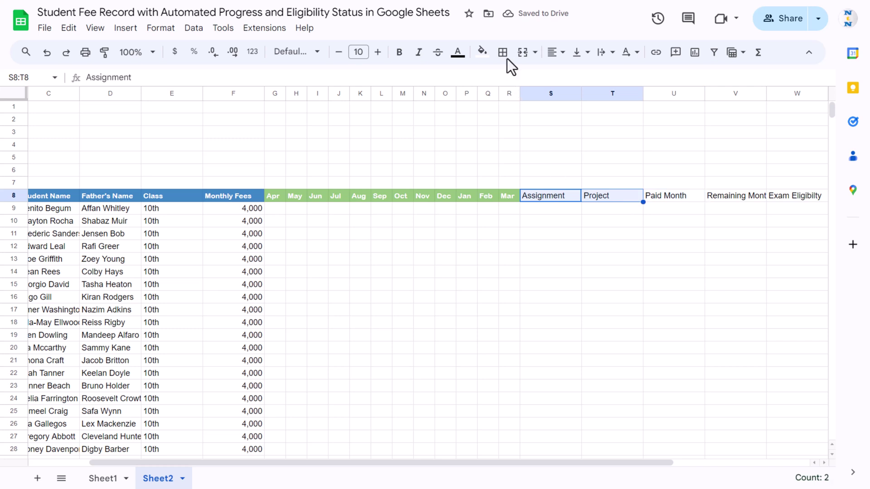
left_click(483, 52)
left_click(497, 150)
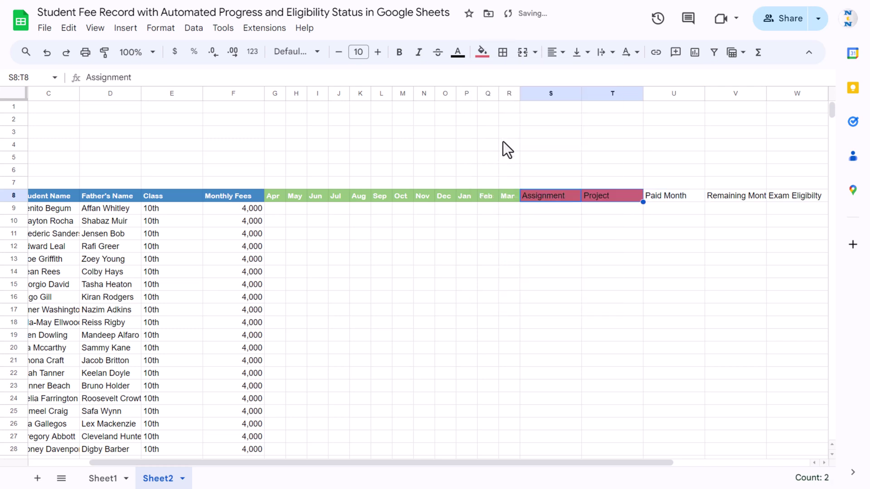
left_click(458, 53)
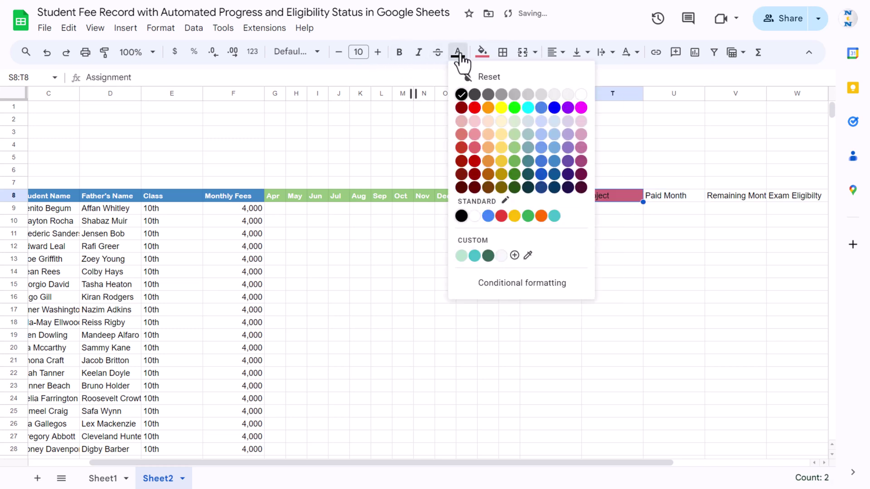
left_click(581, 94)
left_click(338, 51)
left_click(296, 52)
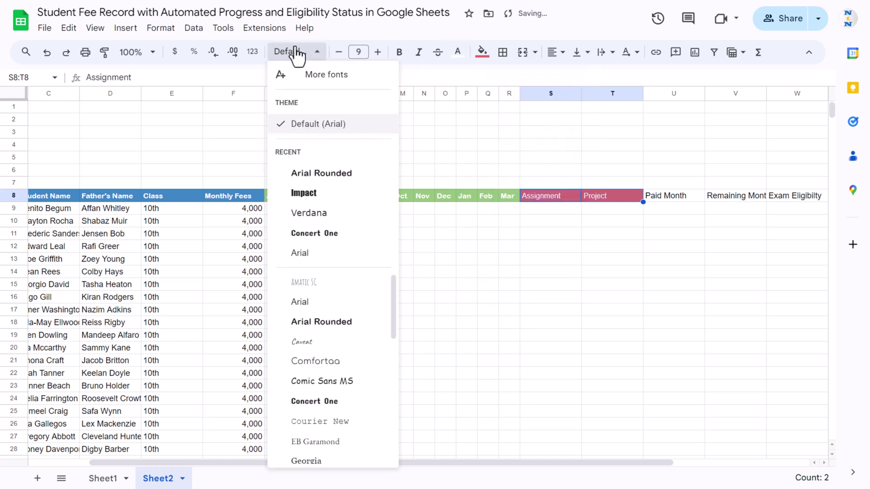
left_click(320, 171)
- Give Paid Month through Exam Eligibilty headings light blue fill with white Arial Rounded text
left_click(676, 189)
key("Down")
key("shift+Right")
key("shift+Right")
key("shift+Right")
key("shift+Left")
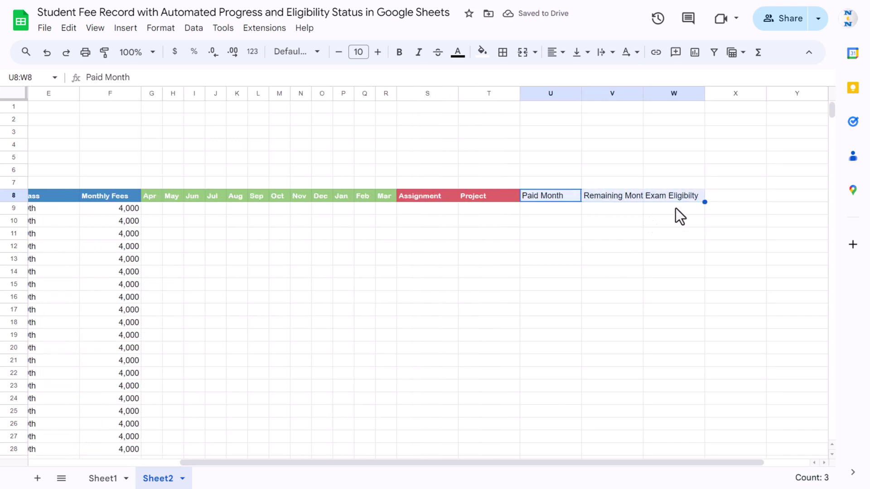
left_click(482, 51)
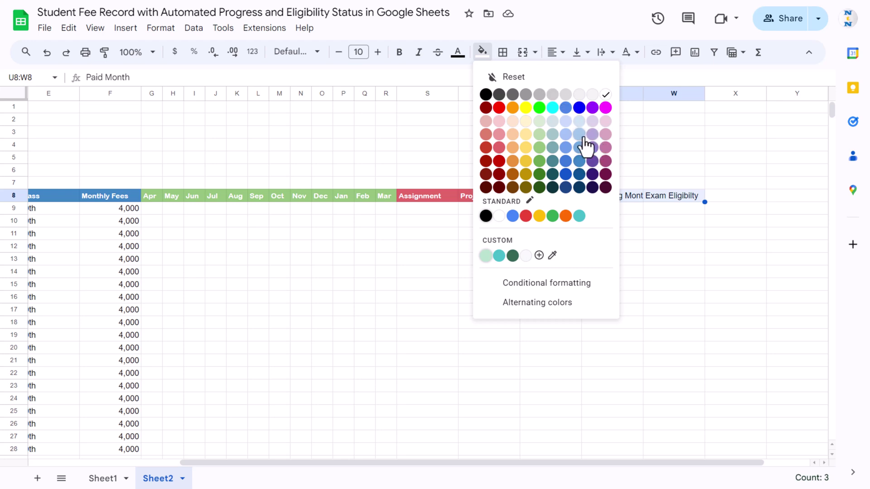
left_click(581, 148)
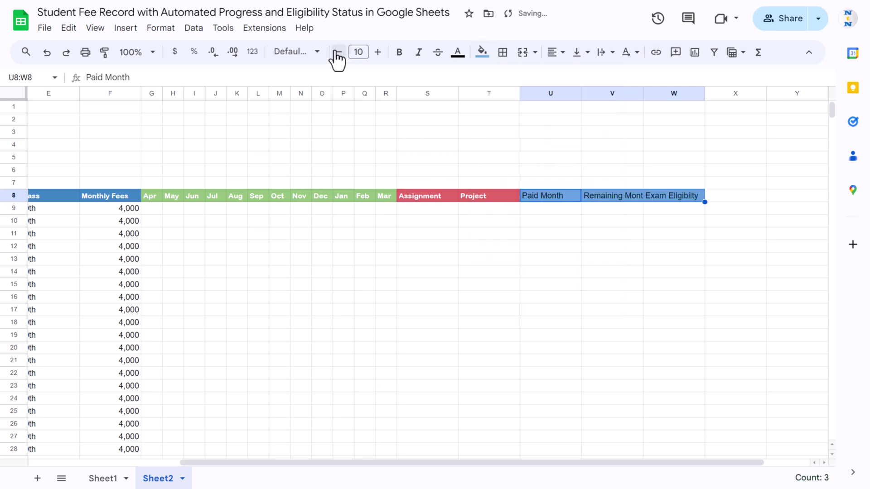
left_click(457, 53)
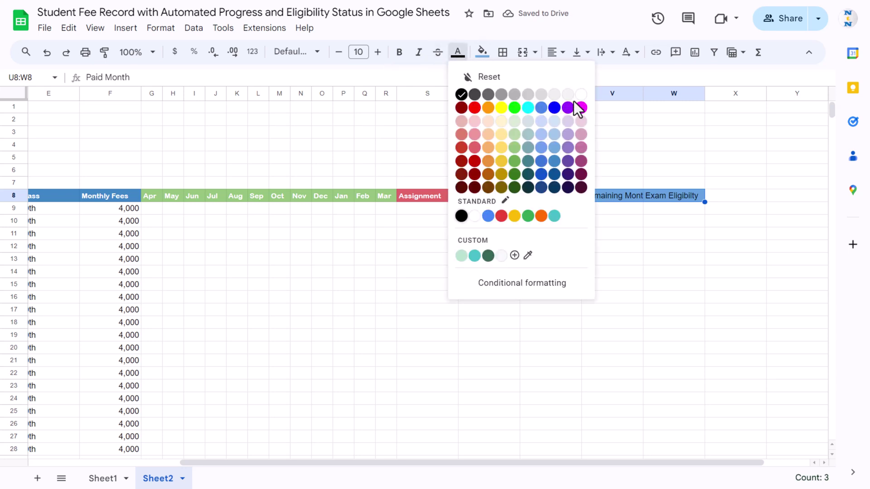
left_click(581, 94)
left_click(313, 52)
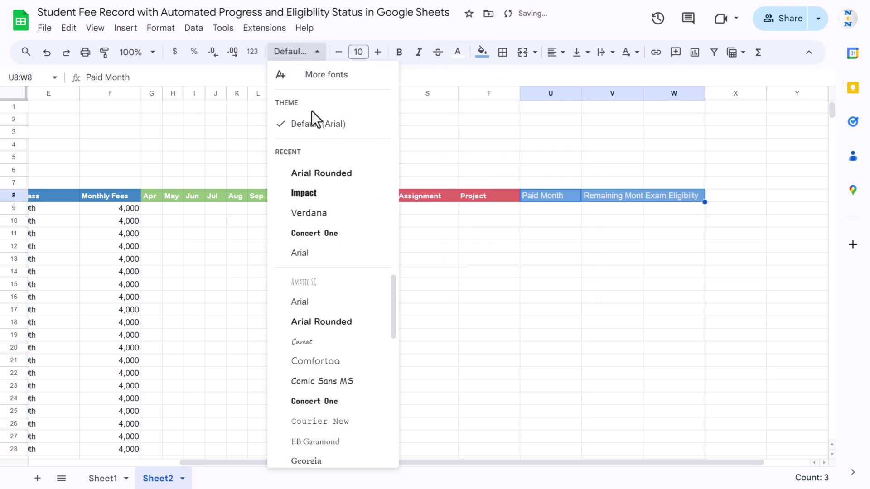
left_click(324, 174)
- Select the entire fee table B8:W28
left_click(612, 208)
left_click(267, 199)
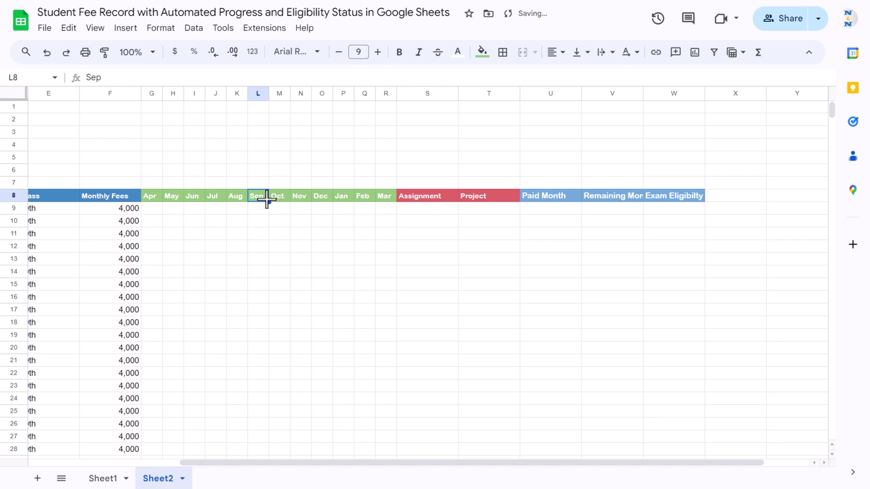
key("ctrl+Left")
key("ctrl+a")
left_click(181, 209)
key("ctrl+a")
- Centre the table contents horizontally and vertically, and narrow the Roll No. column
left_click(557, 52)
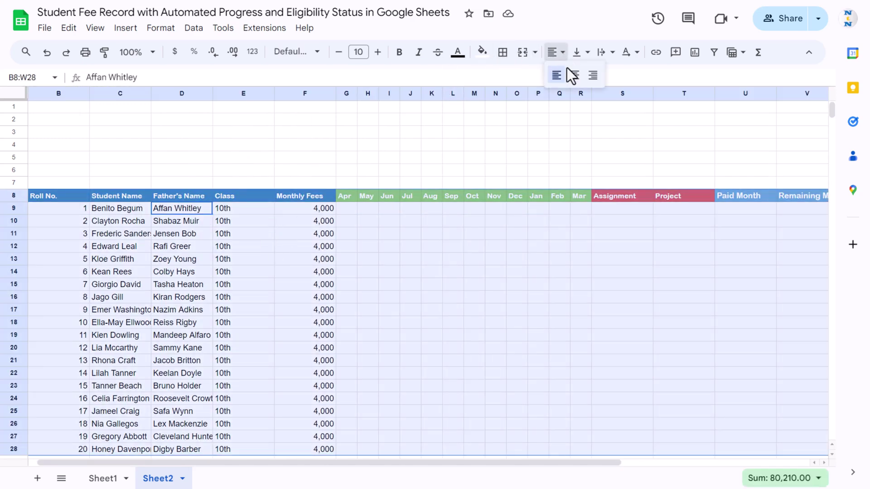
left_click(574, 76)
left_click(580, 51)
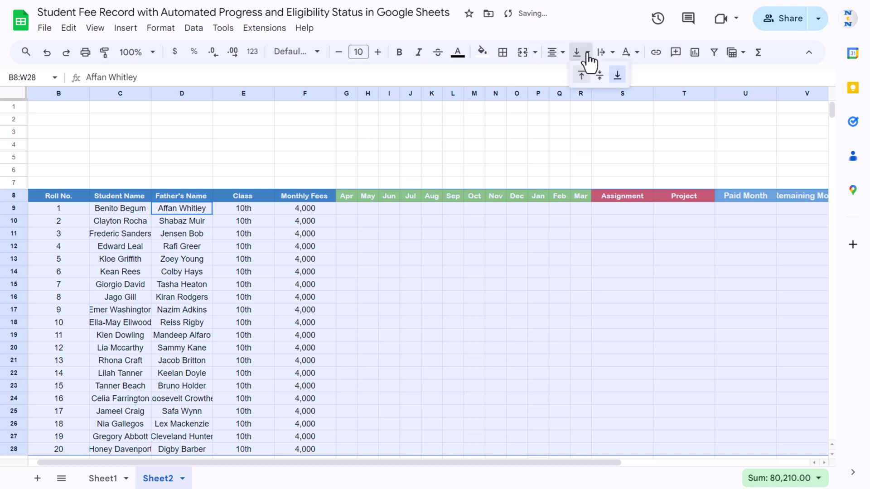
left_click(600, 75)
left_click(205, 218)
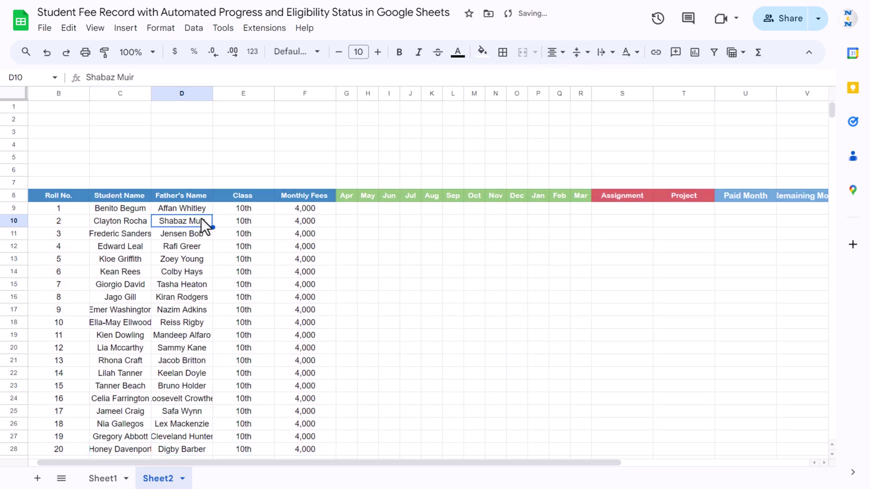
left_click_drag(89, 94, 68, 97)
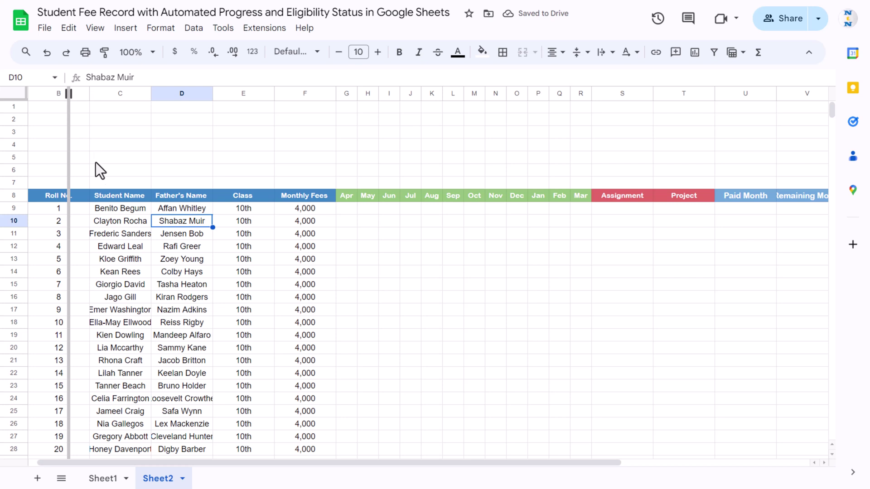
- Select the Apr–Mar cells G9:R28 for all students
left_click(304, 201)
left_click(304, 203)
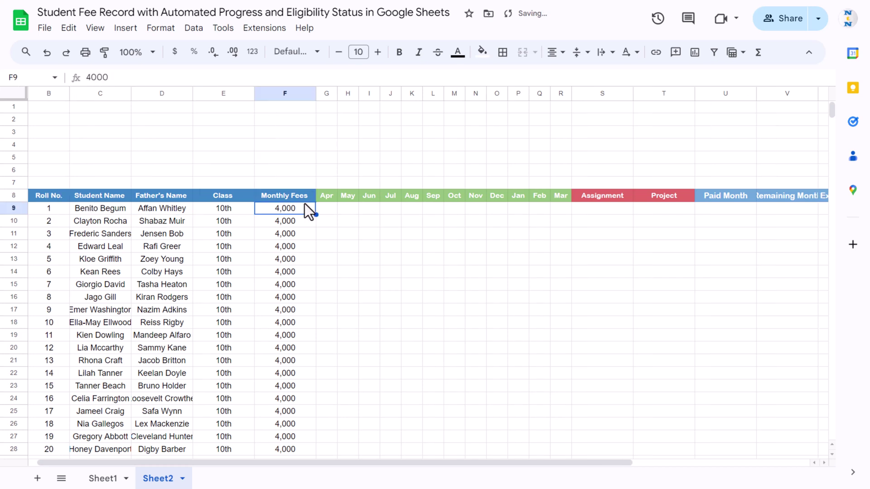
key("ctrl+Down")
key("Right")
key("shift+Right")
key("shift+Right")
key("shift+Right")
key("shift+Right")
key("shift+Right")
key("shift+Right")
key("shift+Right")
key("shift+Right")
key("shift+Right")
key("shift+Right")
key("shift+Right")
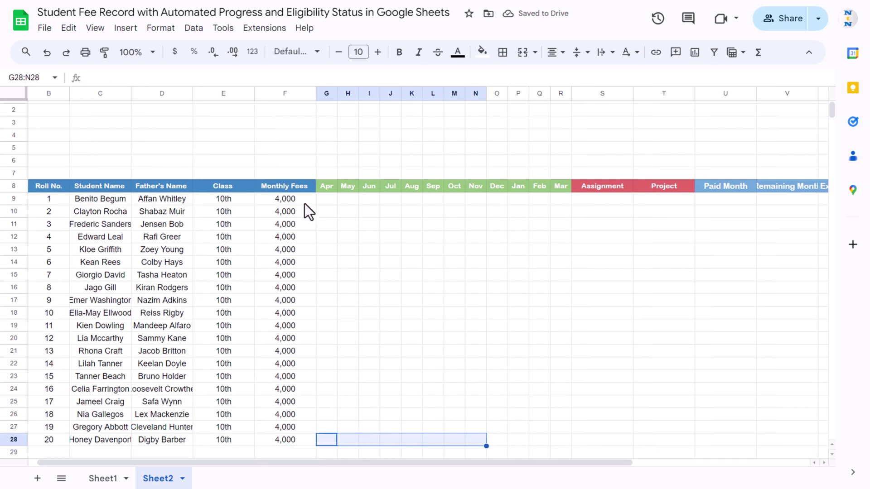
key("ctrl+shift+Up")
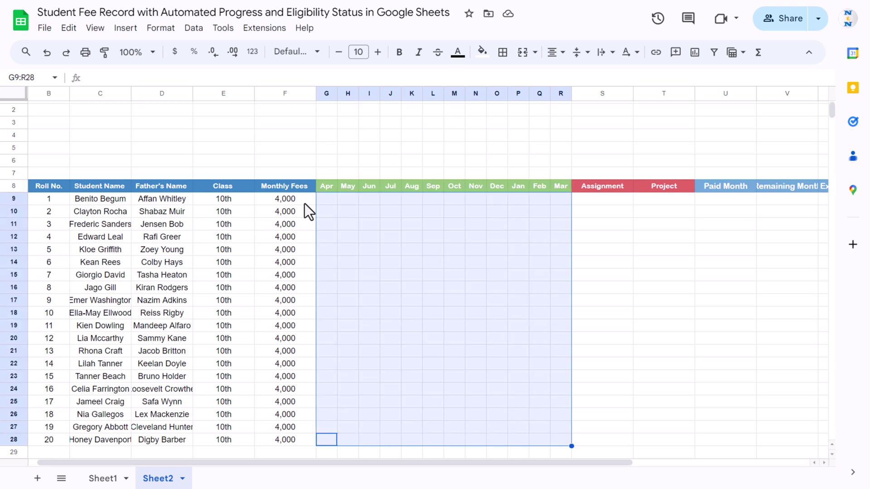
- Insert size-9 green checkboxes into the month cells G9:R28
left_click(126, 31)
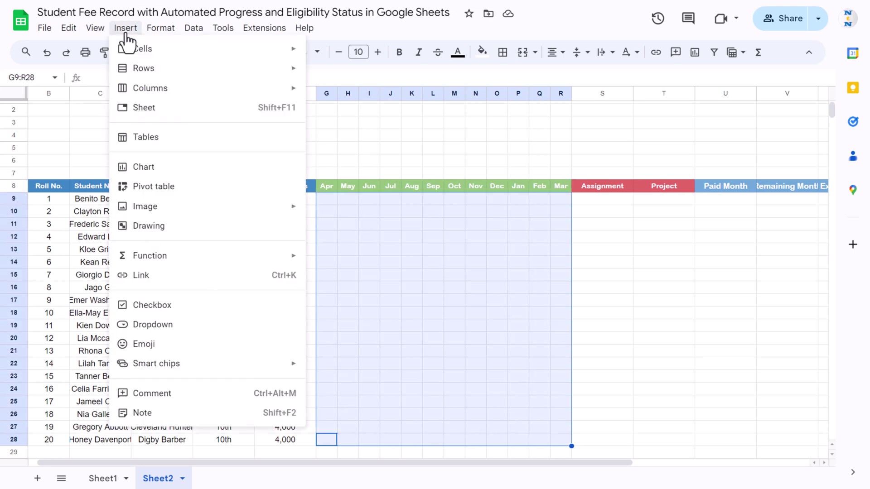
left_click(154, 307)
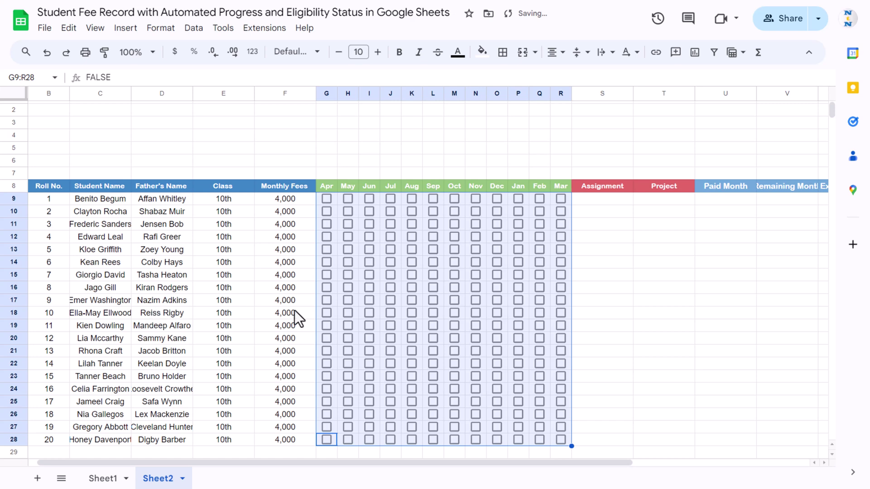
left_click(339, 53)
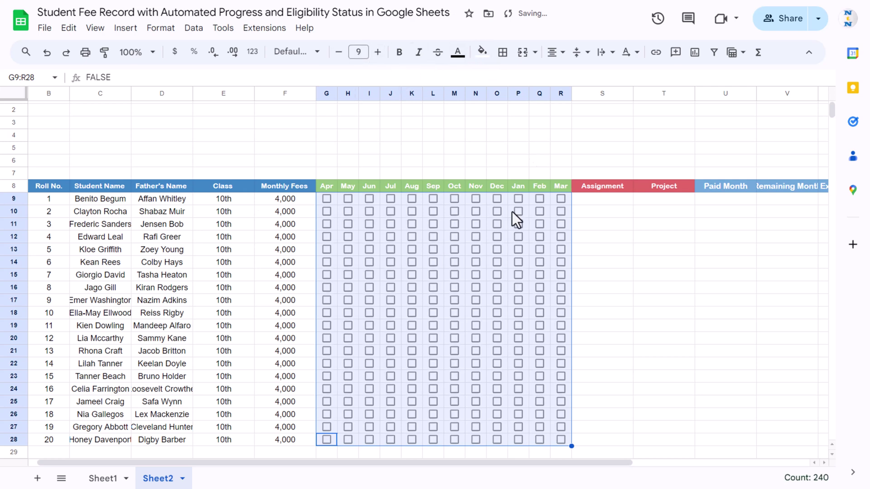
left_click(457, 53)
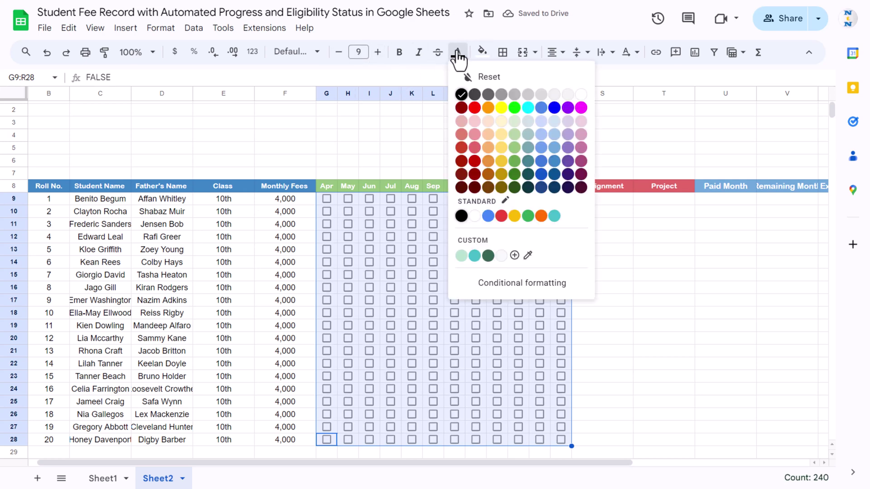
left_click(516, 164)
left_click(631, 198)
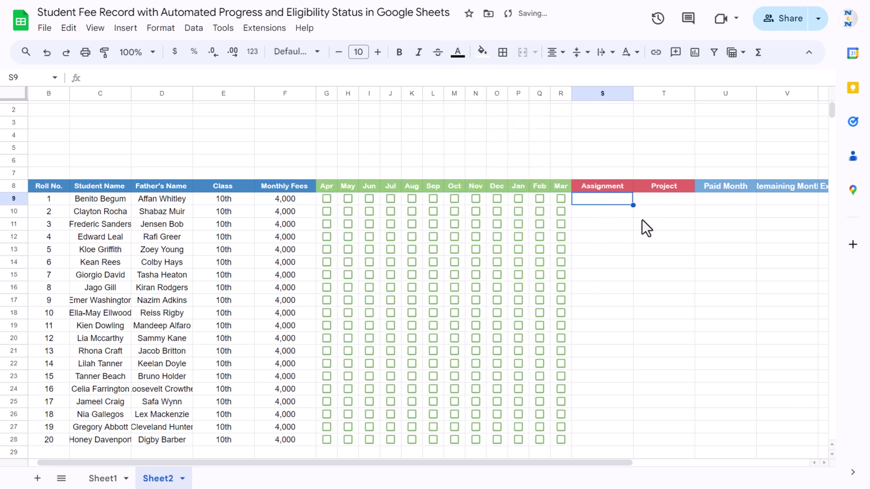
- Insert size-9 red checkboxes into the Assignment and Project cells S9:T28
scroll(643, 221, "down", 3)
left_click(671, 303, "shift")
scroll(581, 246, "up", 4)
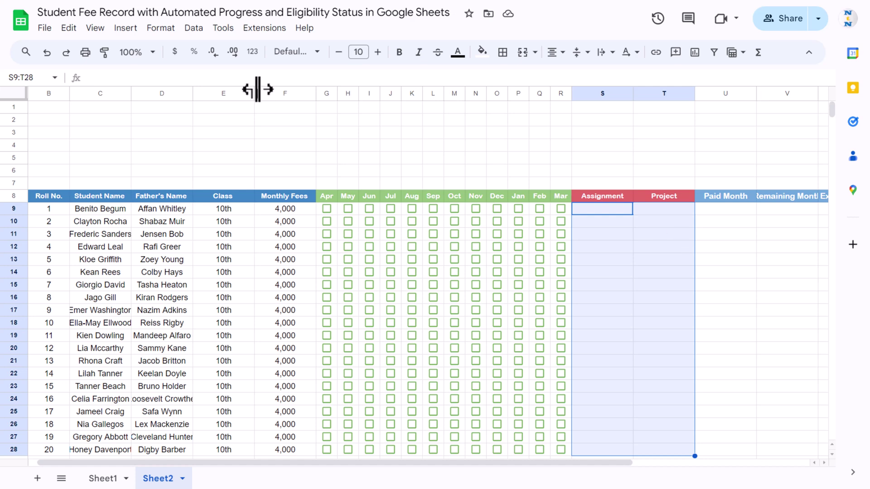
left_click(126, 28)
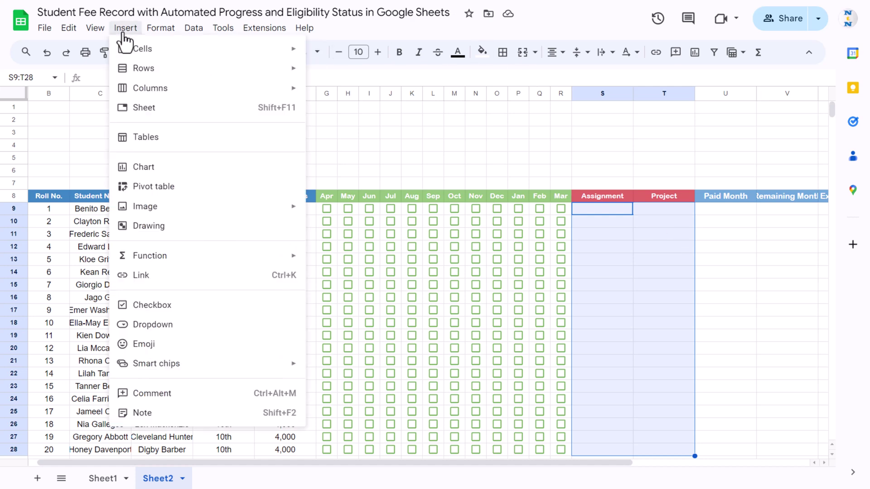
left_click(167, 306)
left_click(338, 53)
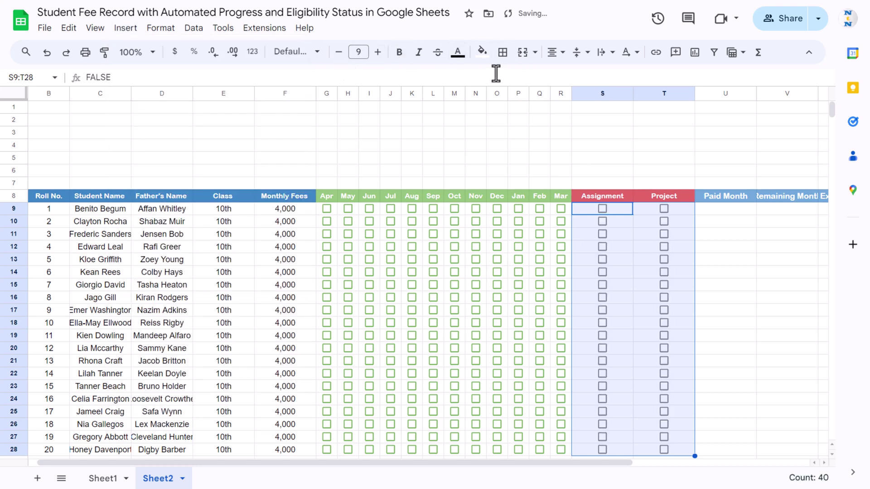
left_click(457, 53)
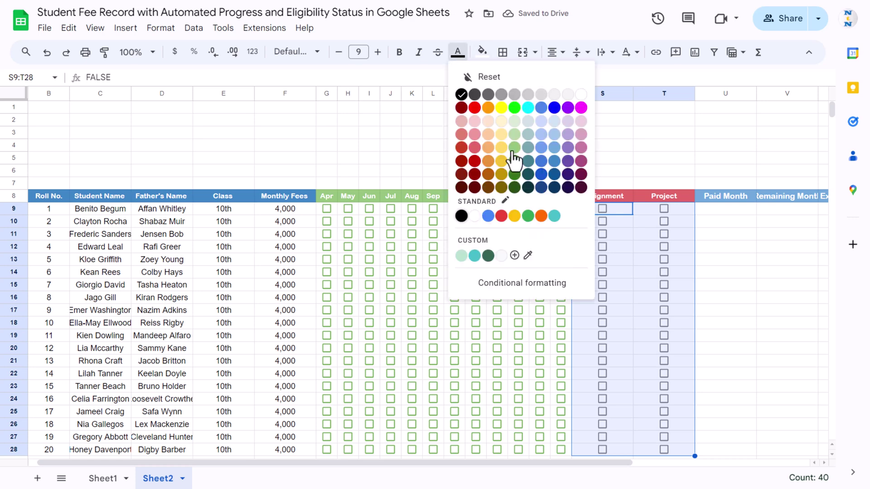
left_click(475, 161)
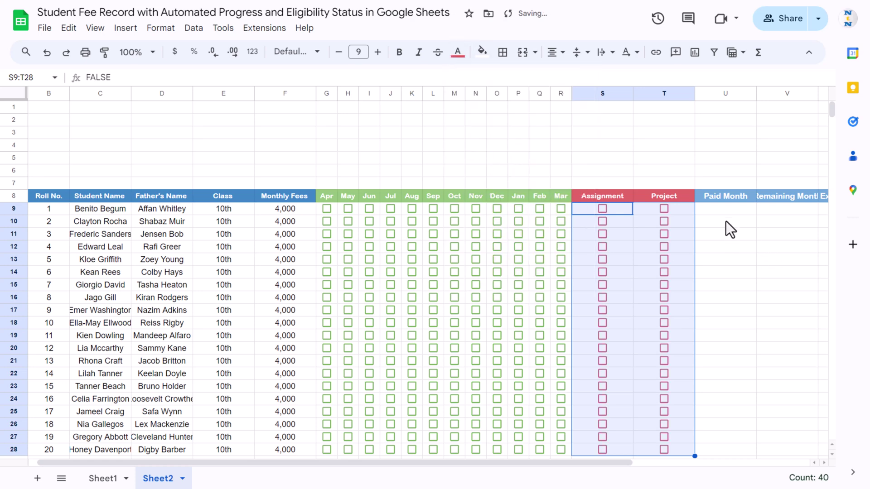
left_click(739, 212)
key("Right")
key("Right")
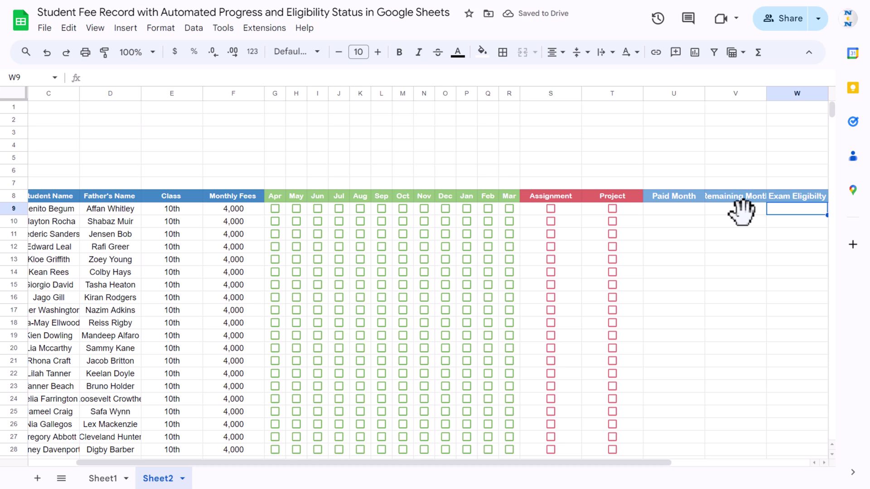
- Widen column V so the Remaining Month heading fits
left_click(740, 210)
left_click(739, 196)
left_click_drag(772, 94, 776, 94)
- Tick sample Apr–Jul month boxes, Assignment for students 3, 5 and 8, and Project for student 6
left_click(649, 212)
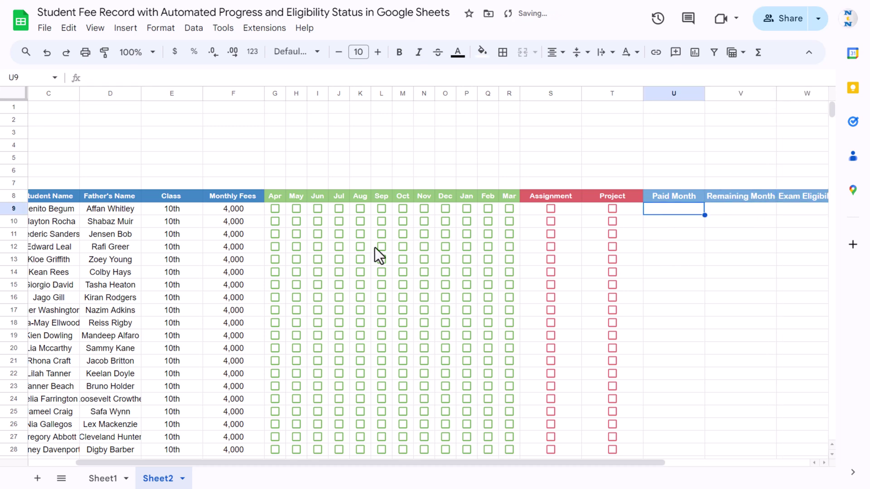
left_click(275, 208)
left_click(296, 208)
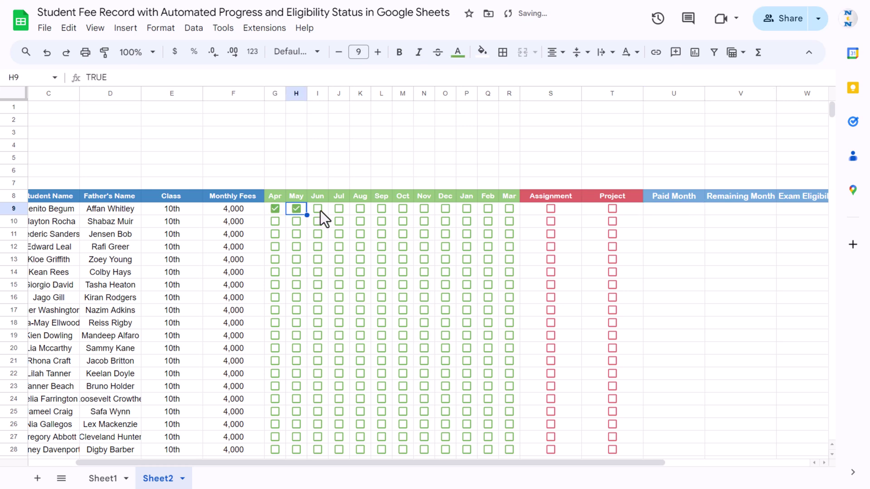
left_click(318, 222)
left_click(339, 234)
left_click(339, 246)
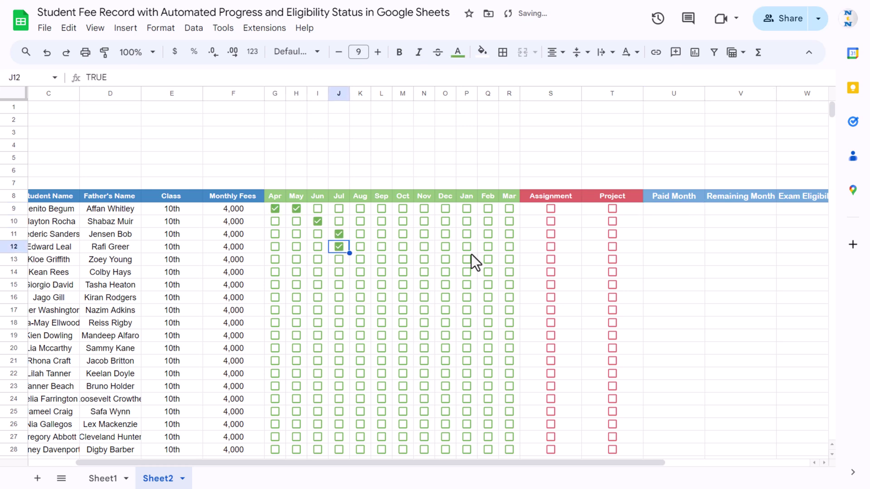
left_click(551, 233)
left_click(551, 260)
left_click(550, 298)
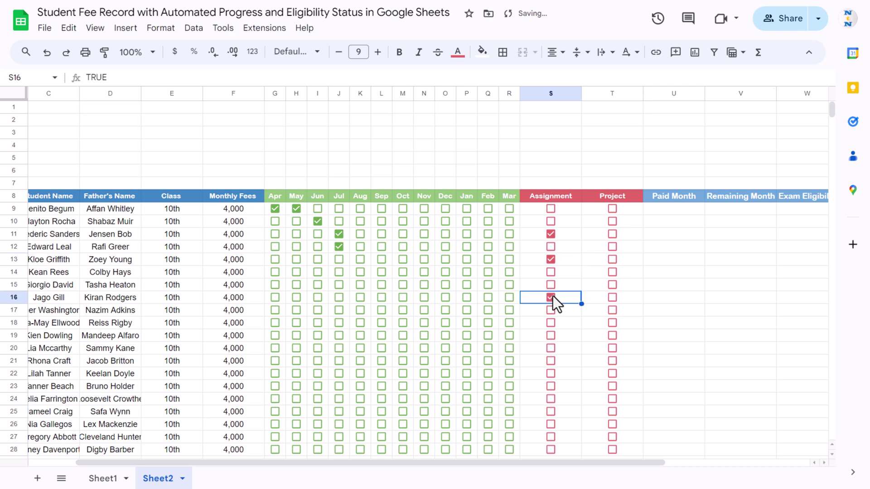
left_click(616, 273)
left_click(689, 213)
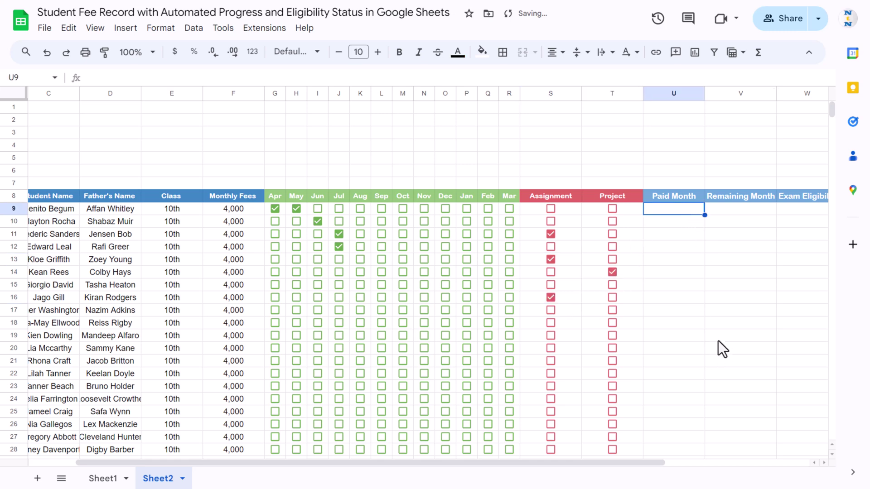
left_click_drag(649, 464, 692, 428)
- Enter a COUNTIF formula counting TRUE month ticks for Paid Month in U9, then tick Jun and Jul
type("=cou")
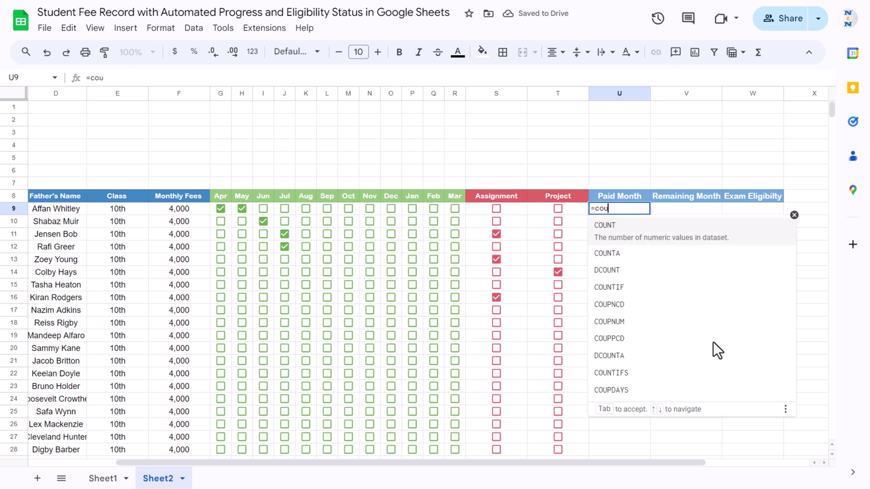
key("Tab")
key("Left")
key("Left")
key("Left")
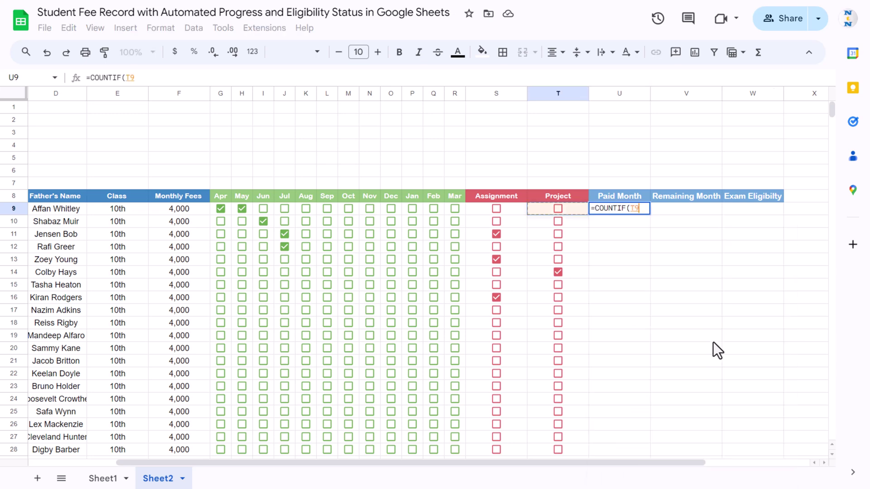
key("shift+Left")
key("shift+Left")
key("shift+Left")
key("shift+Left")
key("shift+Left")
key("shift+Left")
key("shift+Left")
key("shift+Left")
key("shift+Left")
key("shift+Left")
key("shift+Left")
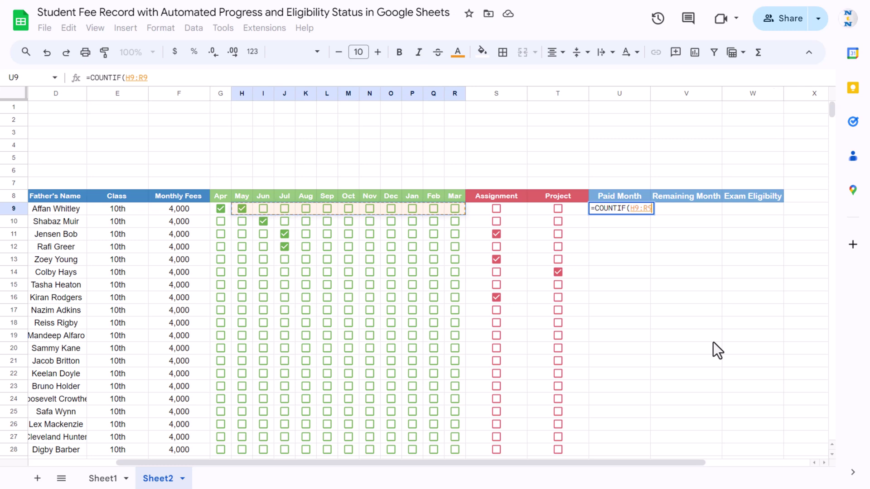
type(",")
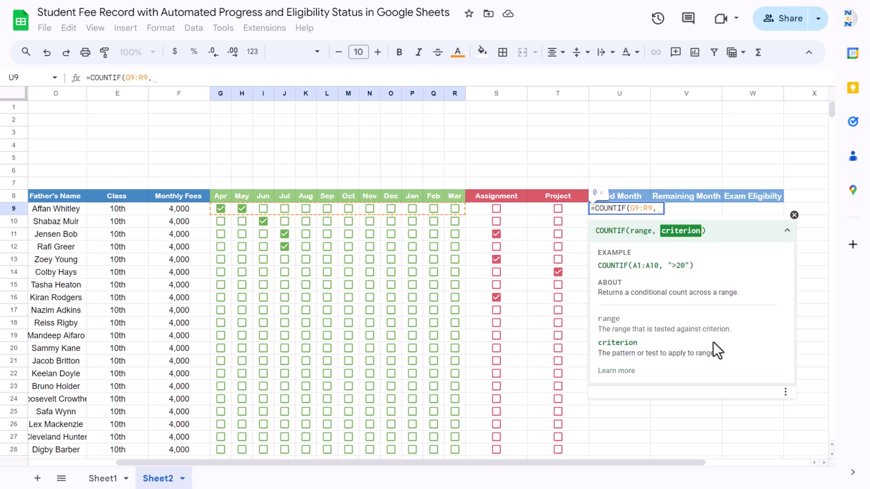
type("TRU")
key("Tab")
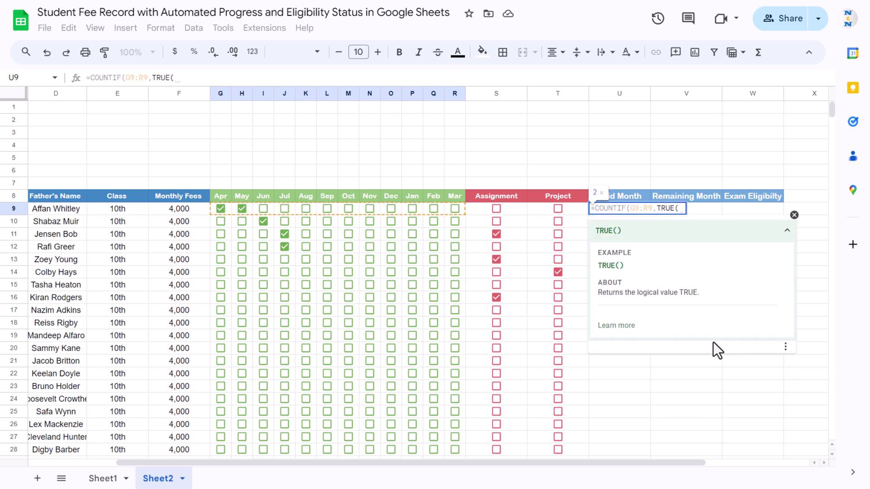
key("BackSpace")
type(")")
key("Return")
key("Up")
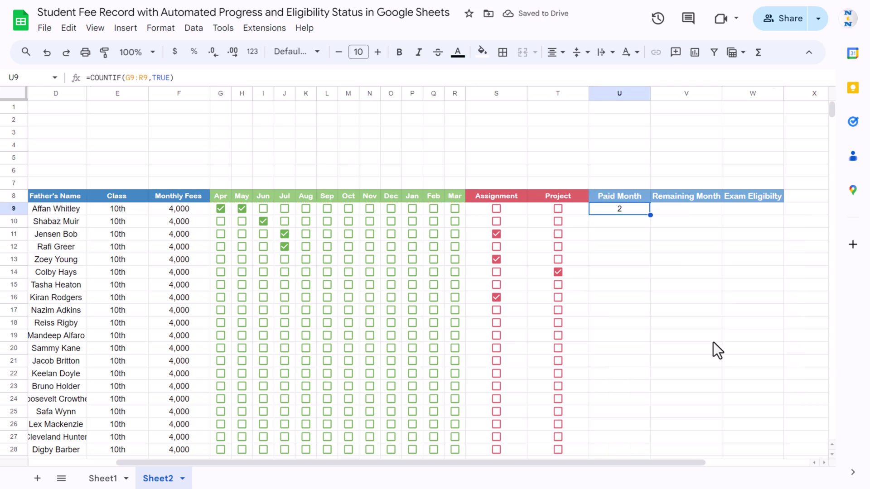
left_click(263, 209)
left_click(285, 209)
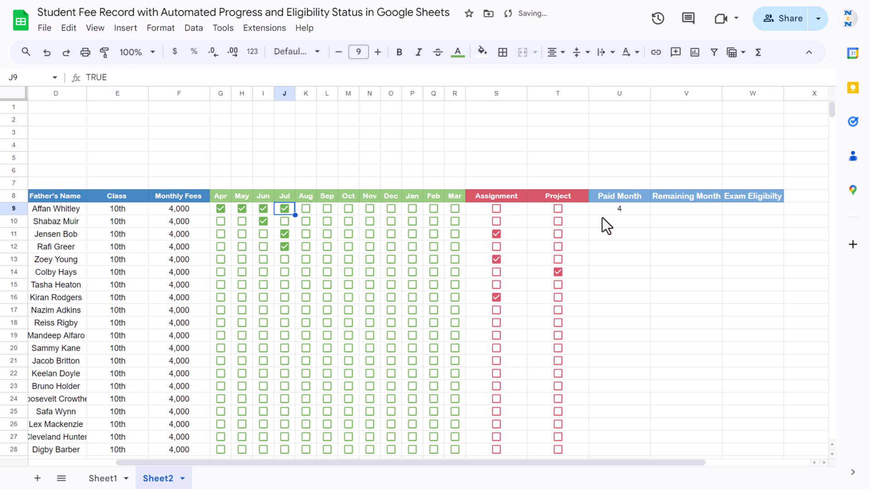
- Enter =COUNTIF(G9:R9,FALSE) in V9 to count the remaining unpaid months
left_click(687, 210)
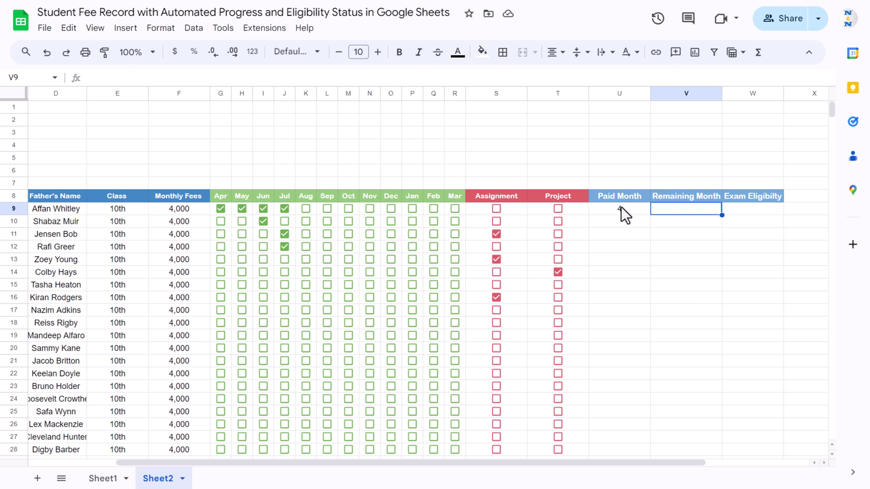
type("=cou")
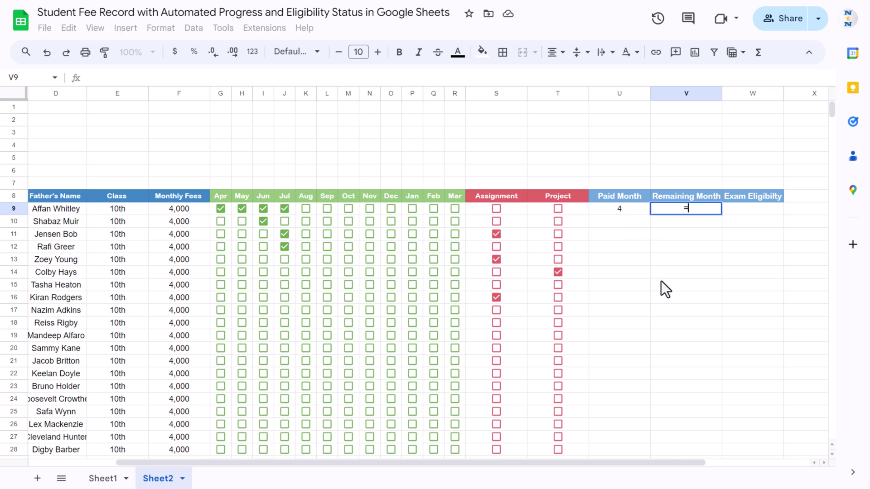
key("Down")
key("Down")
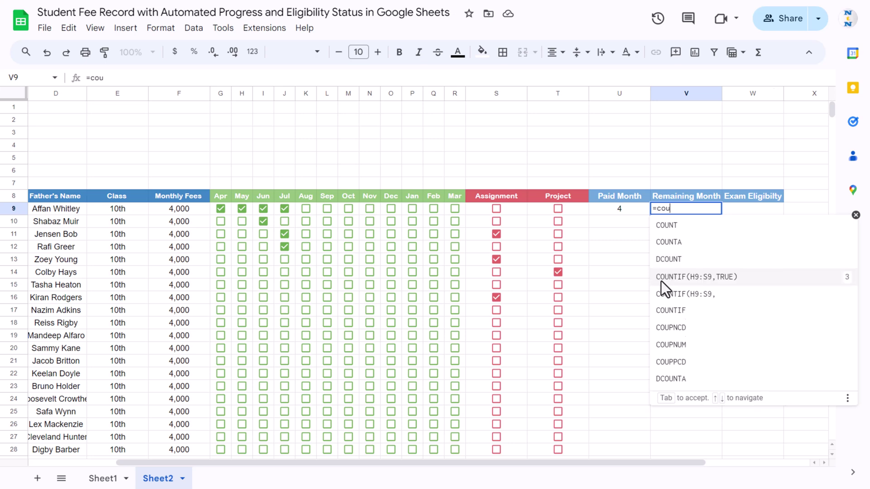
key("Tab")
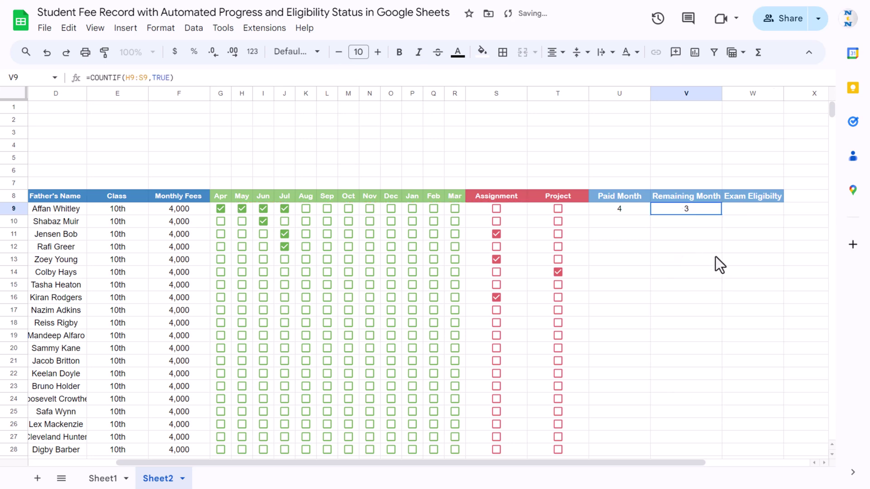
key("Delete")
type("=cou")
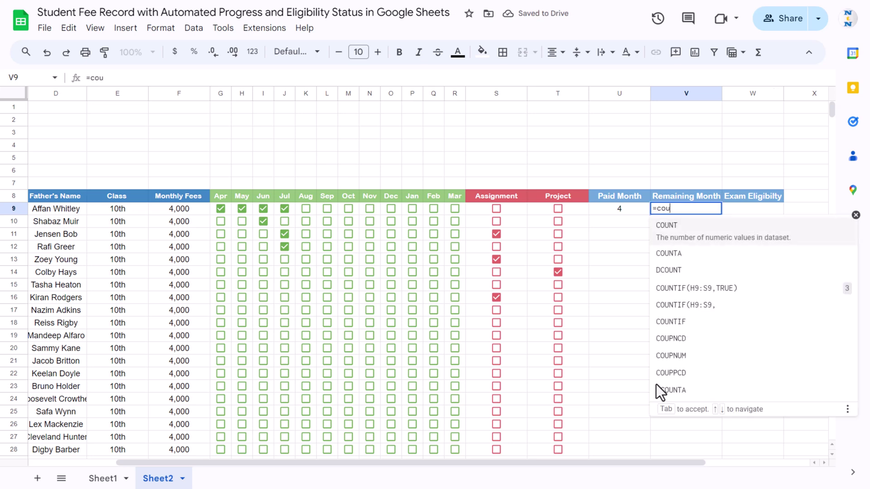
key("Down")
key("Down")
key("Down")
key("Down")
key("Down")
key("Tab")
key("Tab")
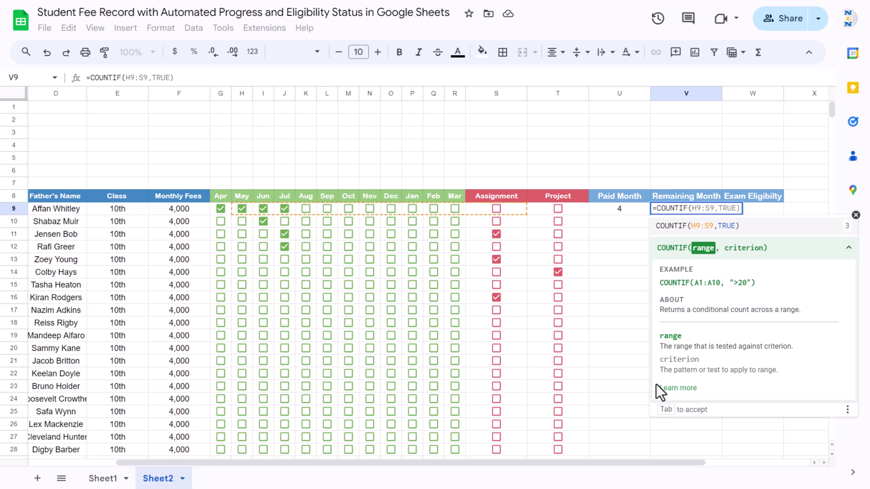
left_click(214, 208)
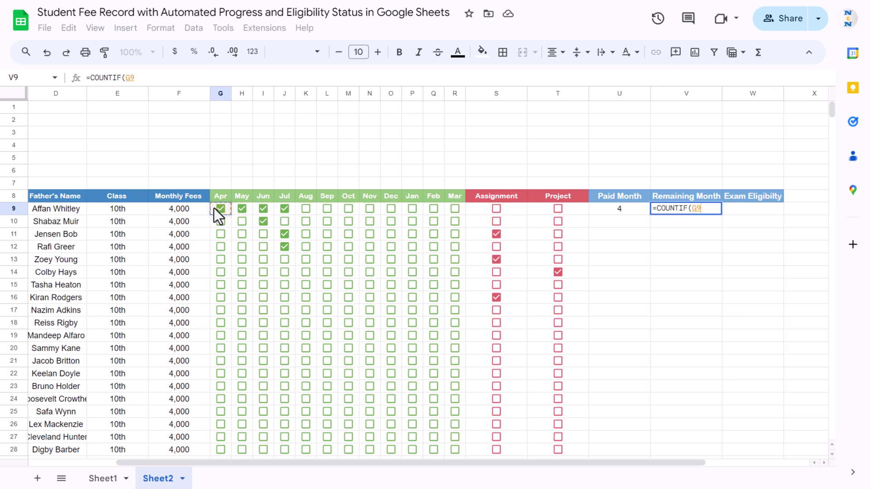
key("shift+Right")
key("shift+Right")
key("shift+Right")
key("shift+Right")
key("shift+Right")
key("shift+Right")
key("shift+Right")
key("shift+Right")
key("shift+Right")
key("shift+Right")
key("shift+Right")
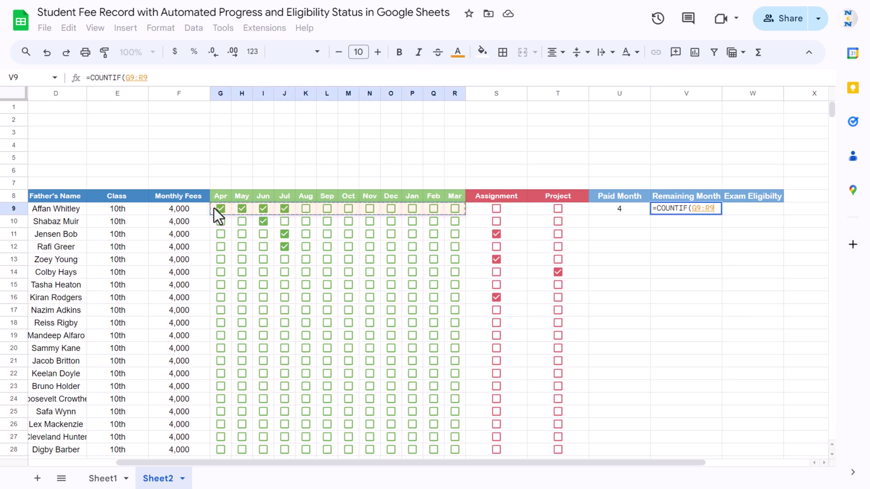
type(",fal")
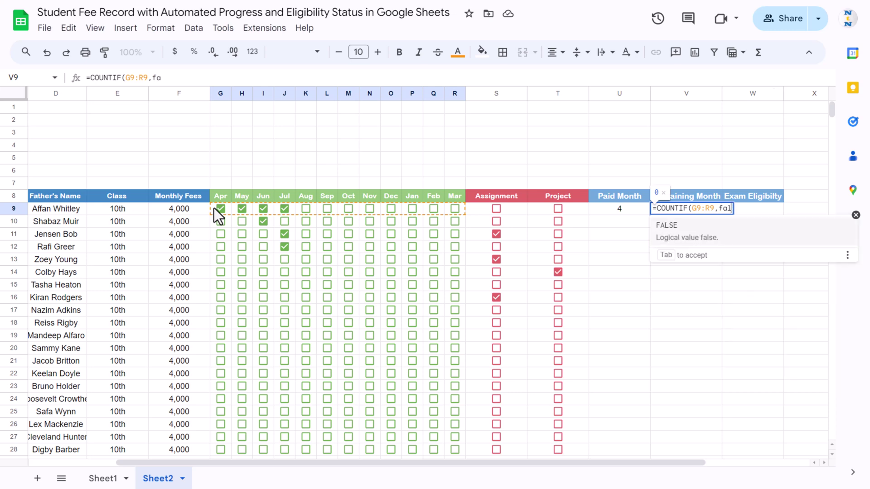
type("se)")
key("Return")
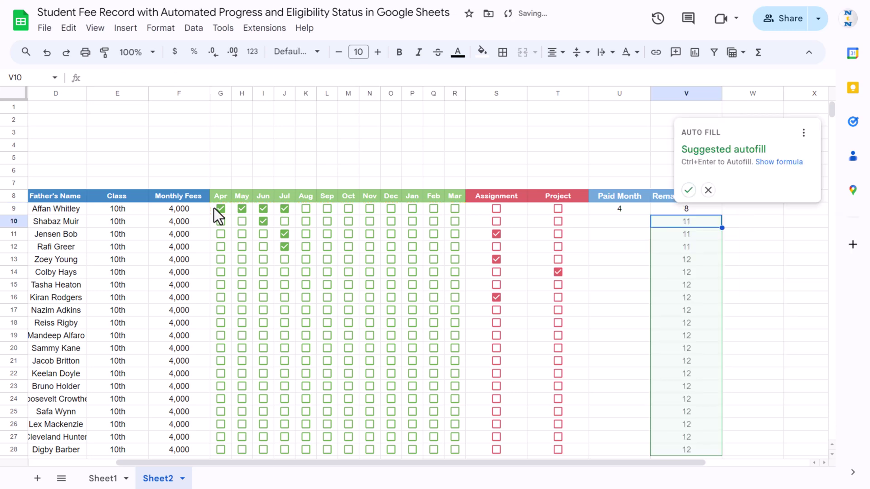
- Copy both U9:V9 count formulas down to every student through row 28
left_click(639, 223)
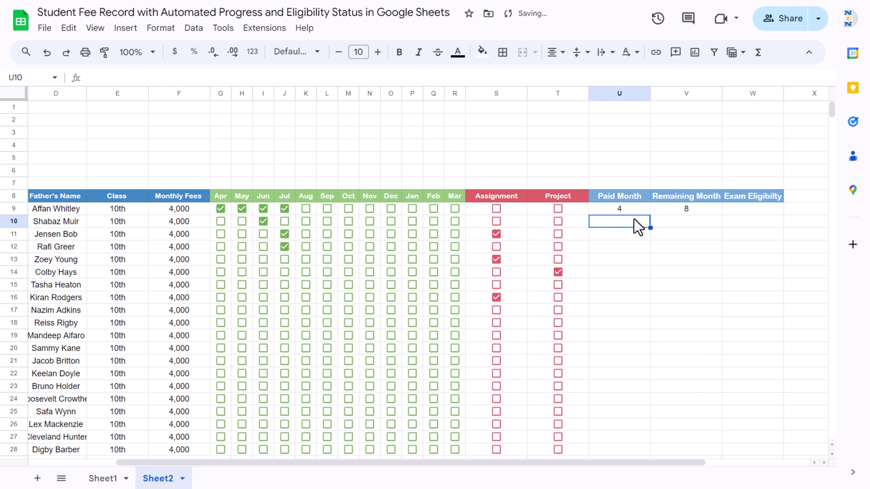
left_click_drag(616, 208, 709, 212)
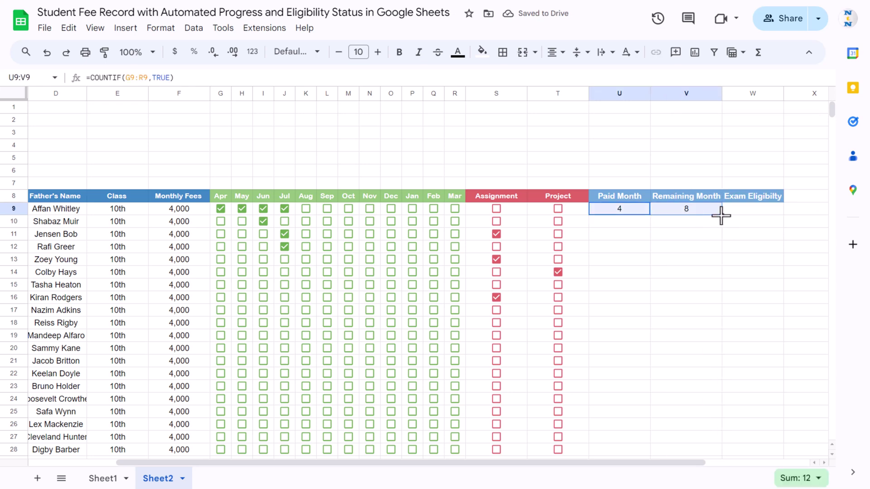
double_click(721, 215)
left_click(740, 210)
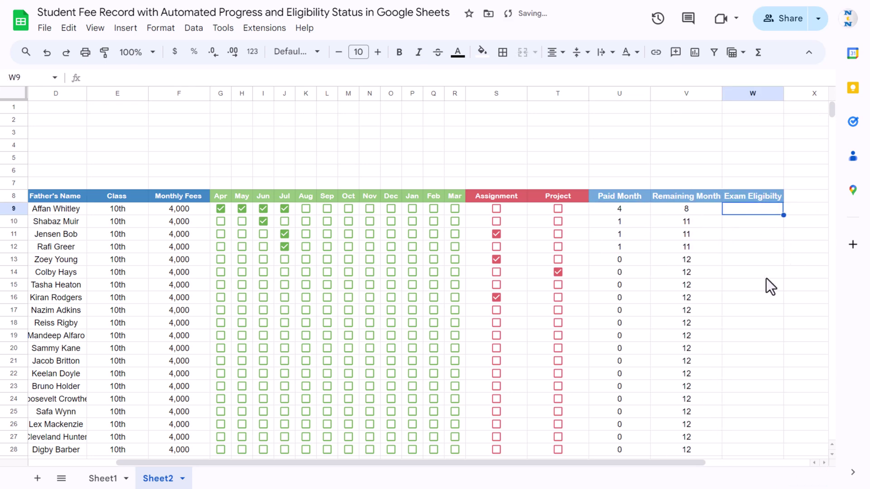
- Enter =IF(U9=12,"Eligible","Not Eligible") in W9 and fill it down the column
type("=")
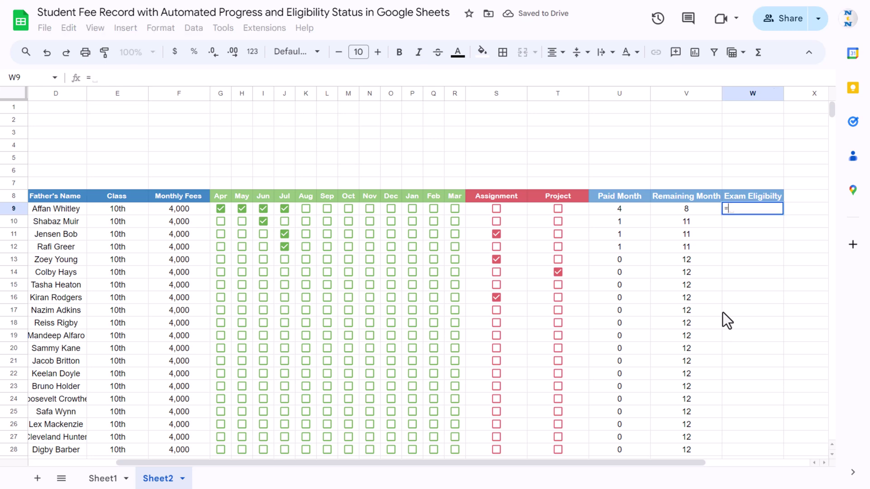
type("if(")
key("Left")
key("Left")
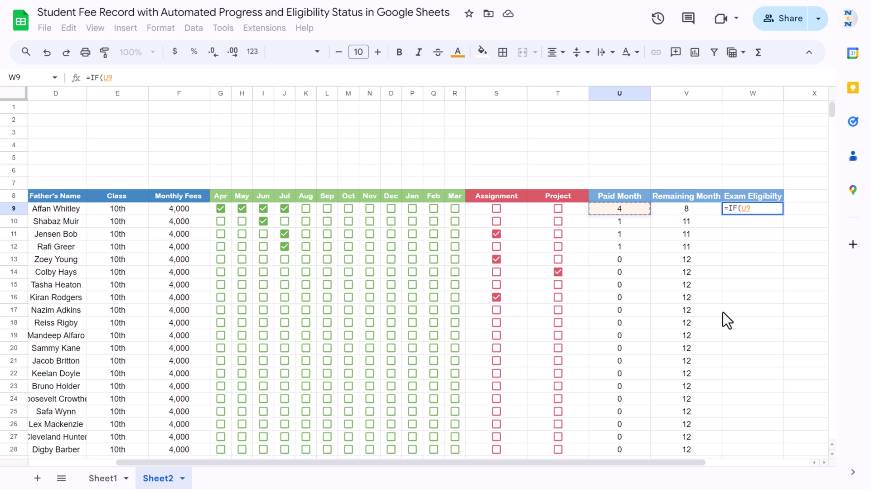
type("=12,\"")
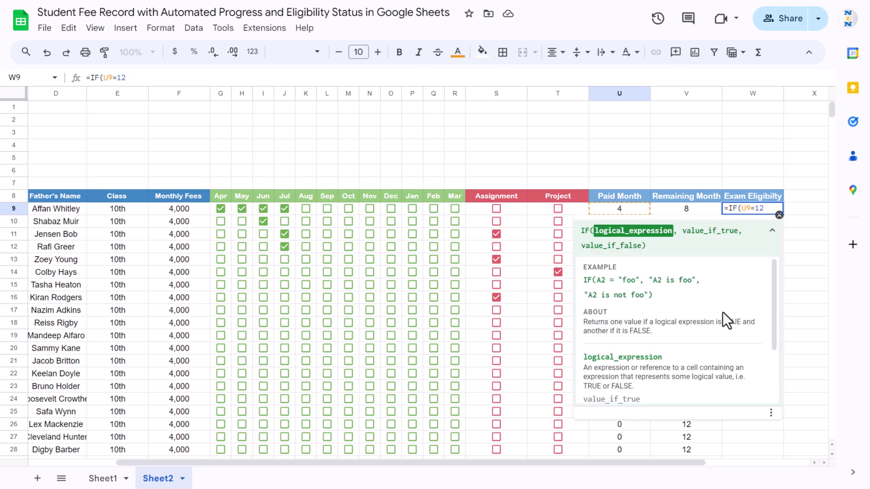
type("E")
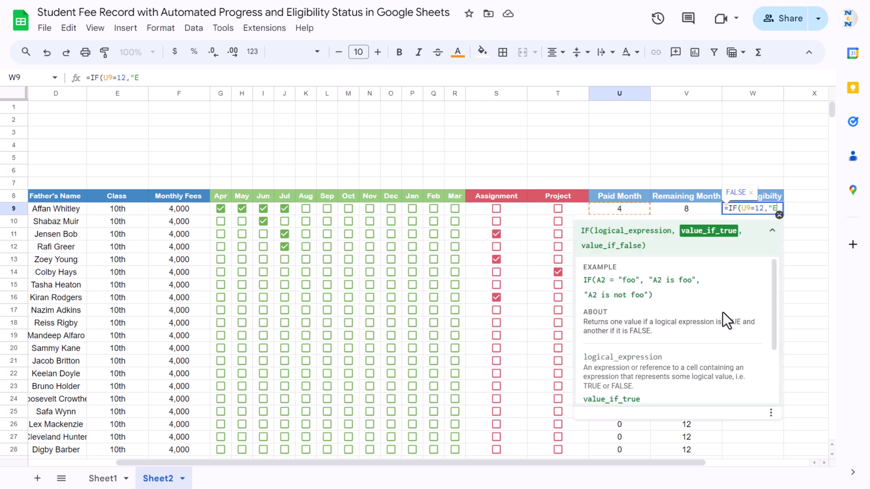
type("ligible\"")
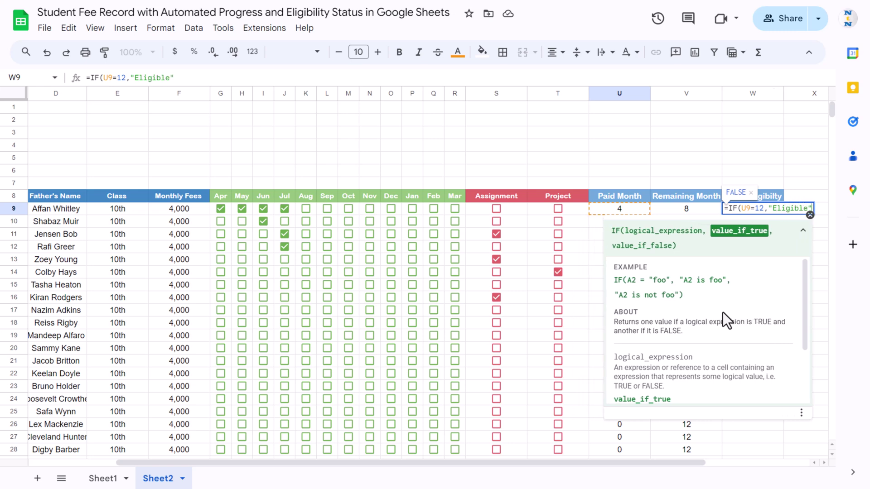
type(",\"No")
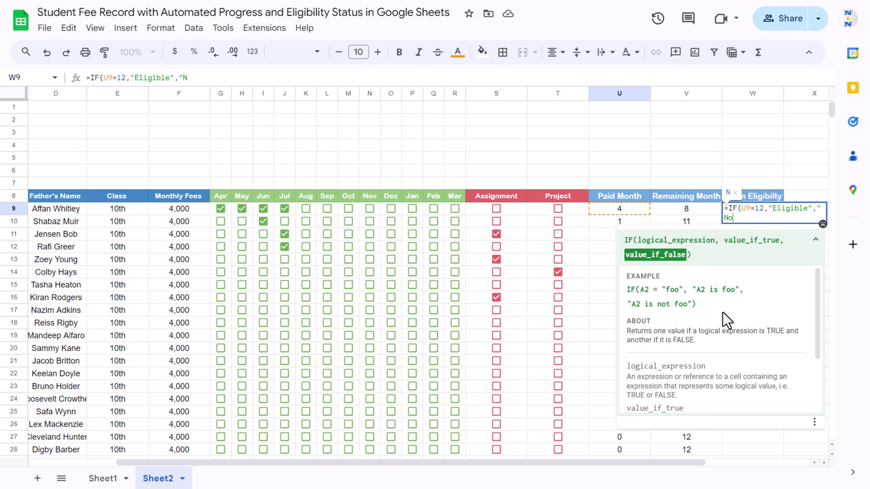
type("t Elig")
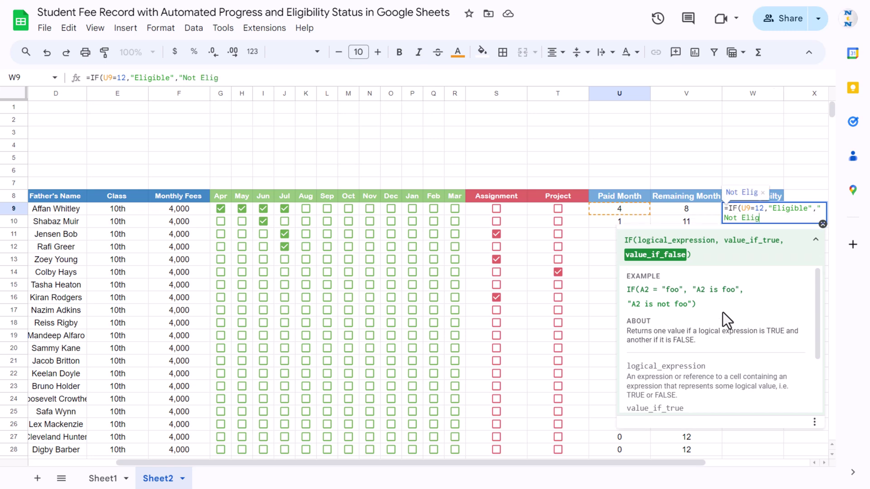
type("ible\"")
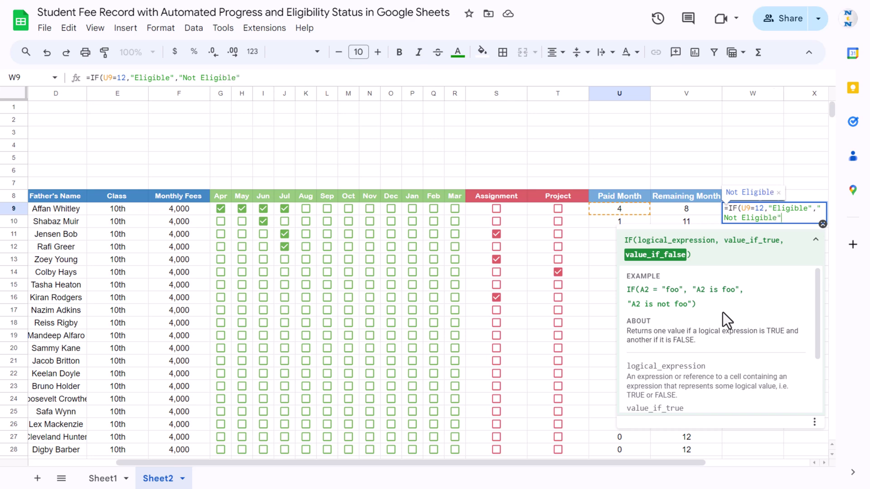
type(")")
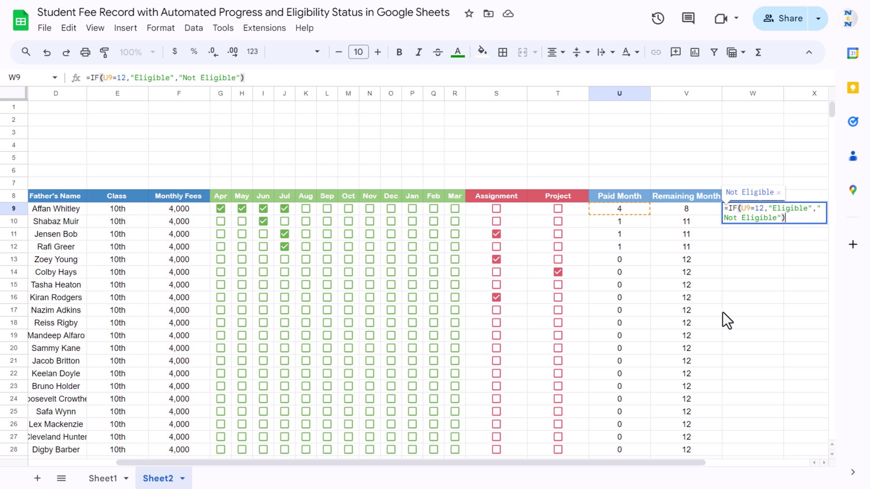
key("Return")
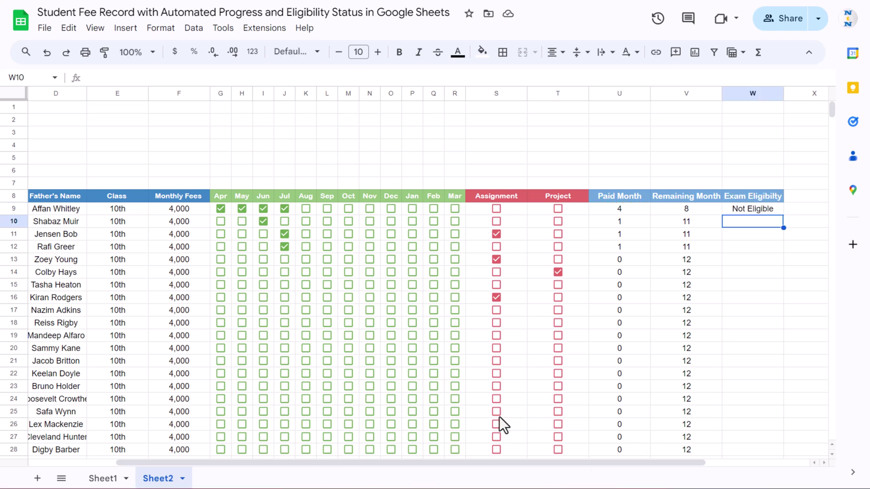
left_click(770, 209)
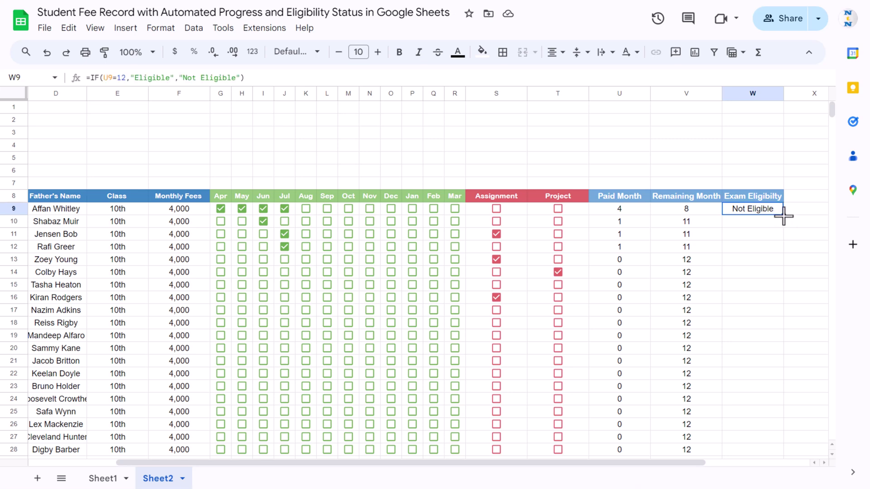
double_click(783, 215)
left_click(732, 257)
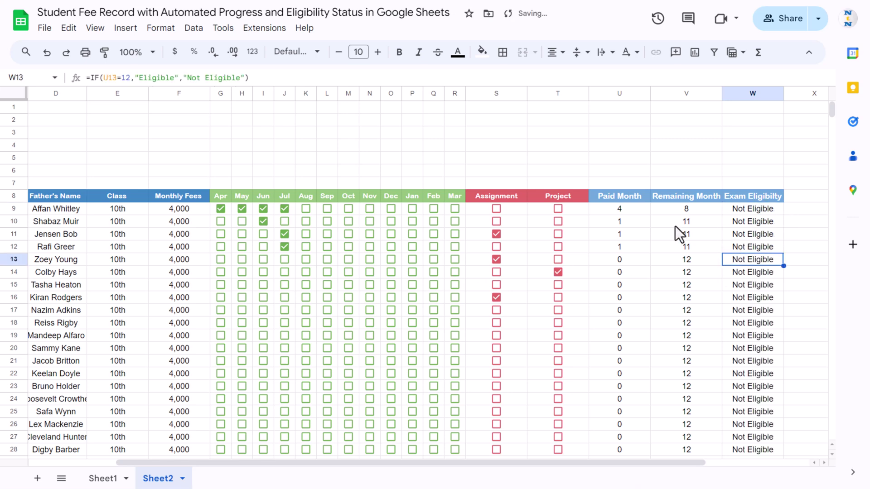
- Tick August through March for the first student so all twelve months are paid
left_click(306, 208)
left_click(327, 208)
left_click(349, 209)
left_click(370, 208)
left_click(391, 208)
left_click(412, 208)
left_click(433, 208)
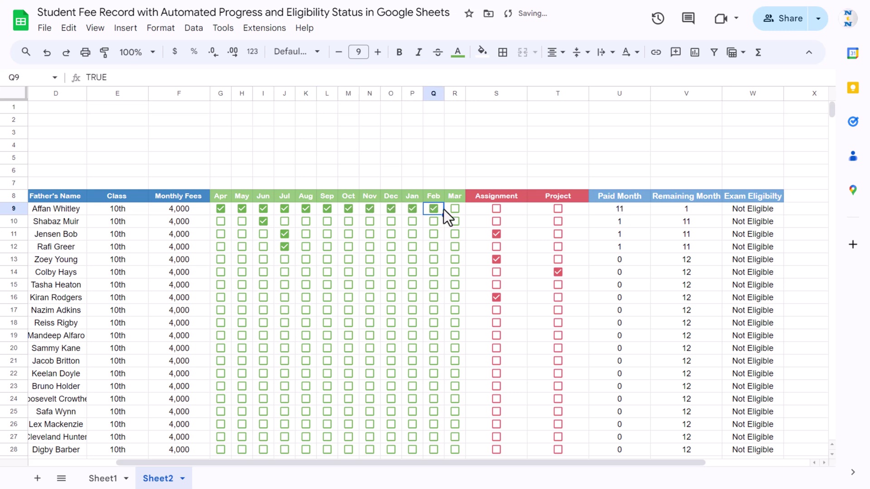
left_click(455, 209)
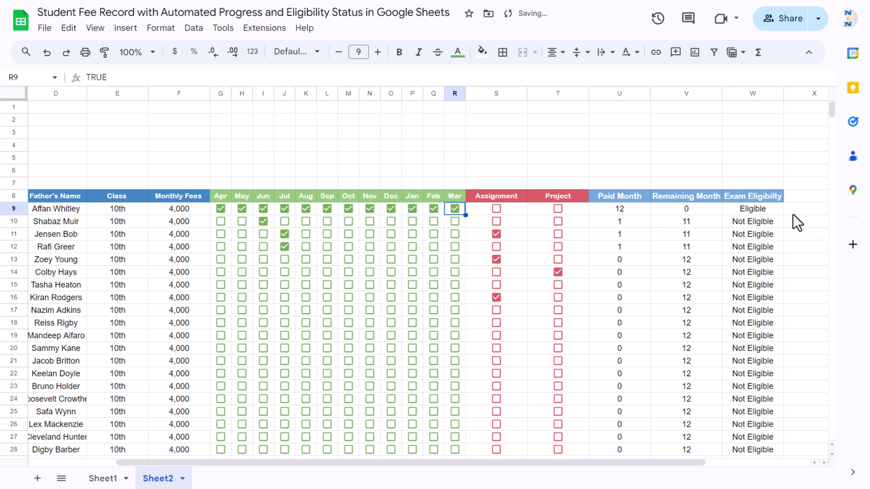
- Copy row 9's twelve month ticks into rows 14–22 and row 26
key("Left")
key("Left")
key("Left")
key("Left")
key("Left")
key("Left")
key("Left")
key("Left")
key("Left")
key("Left")
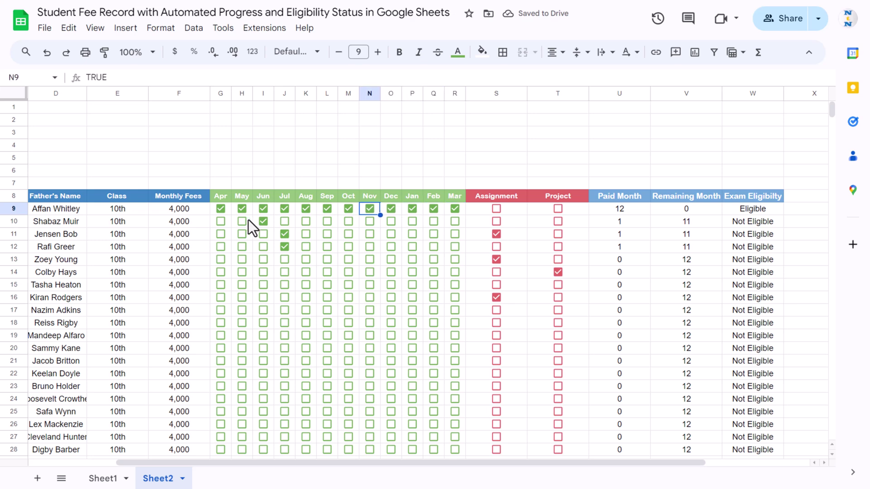
key("shift+Left")
key("shift+Right")
key("shift+Right")
key("shift+Right")
key("shift+Right")
key("shift+Right")
key("shift+Right")
key("shift+Right")
key("shift+Right")
key("shift+Right")
key("shift+Right")
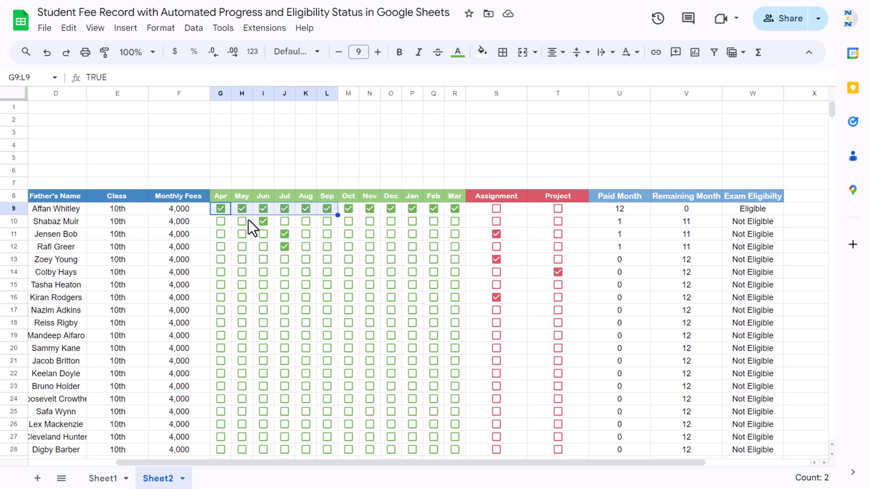
key("ctrl+c")
key("ctrl+Down")
scroll(248, 219, "down", 1)
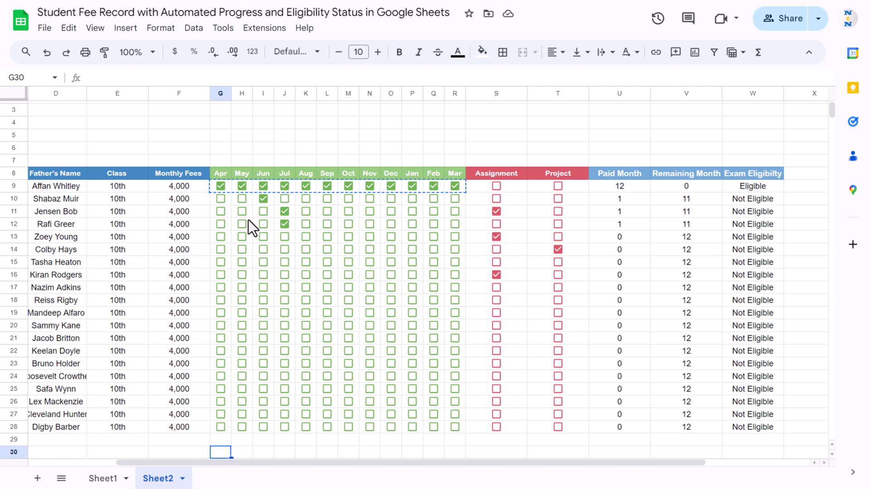
left_click(224, 250)
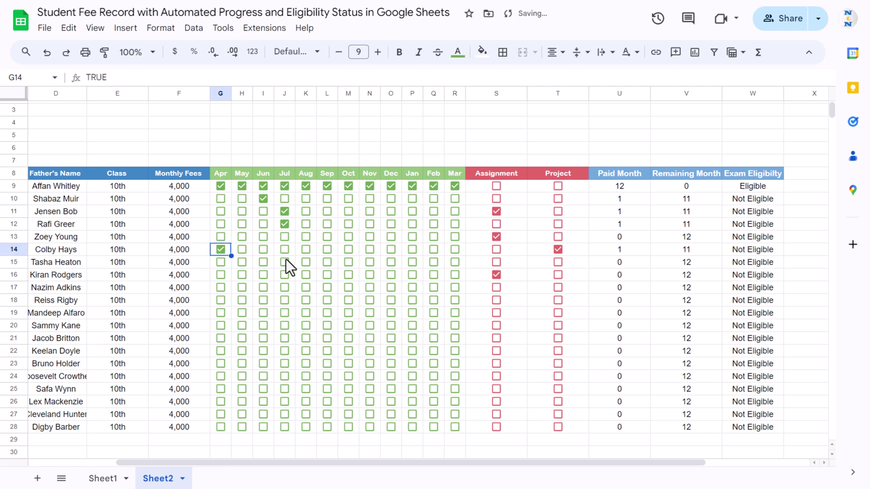
key("shift+Down")
key("shift+Down")
key("shift+Down")
key("shift+Down")
key("shift+Down")
key("shift+Down")
key("shift+Down")
key("shift+Down")
key("ctrl+v")
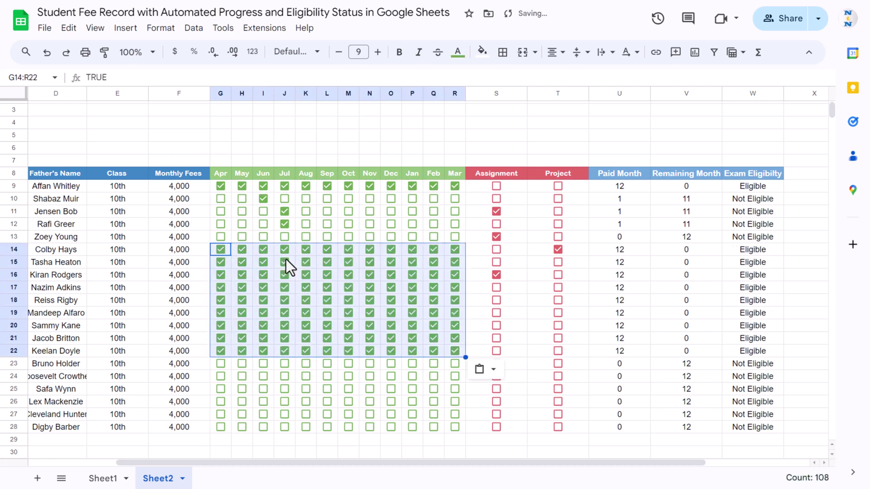
key("Down")
key("Down")
key("Down")
key("Down")
key("Down")
key("Down")
key("Down")
key("Down")
key("Down")
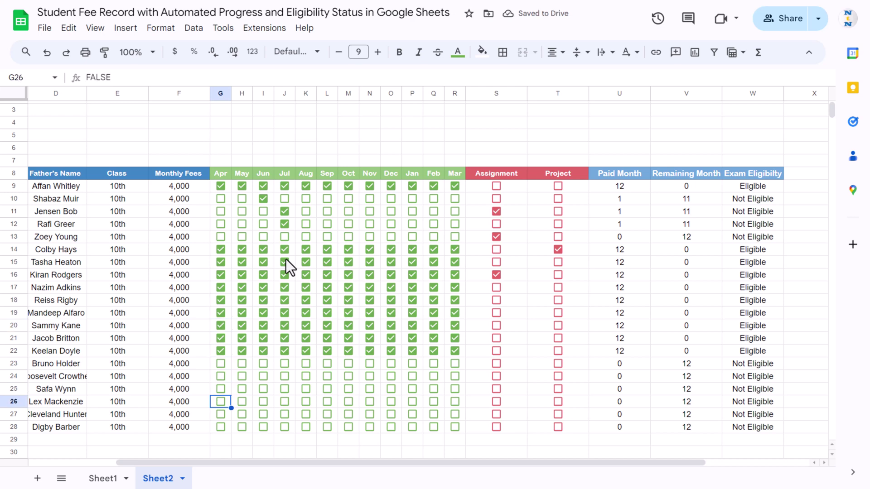
key("ctrl+v")
scroll(434, 307, "up", 1)
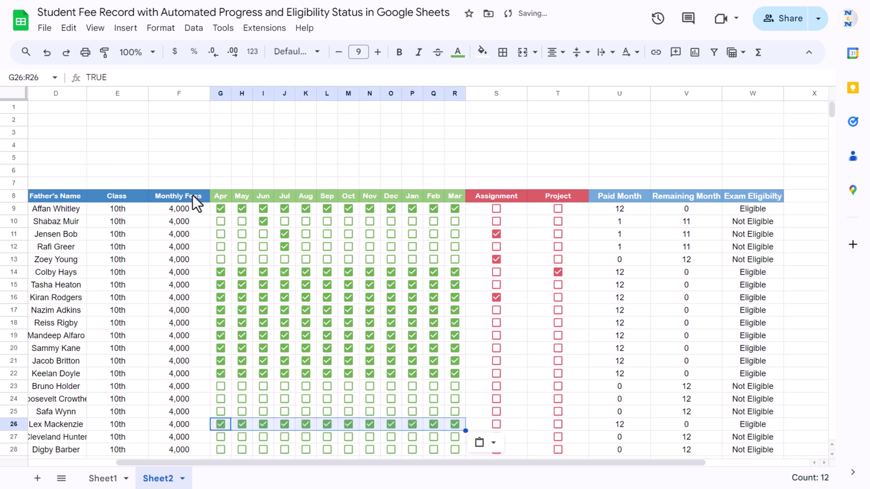
left_click(222, 146)
key("Home")
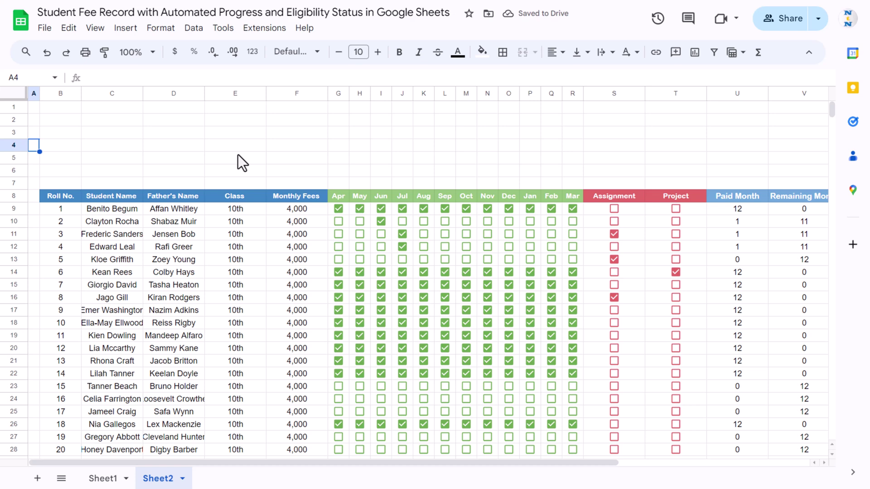
- Make row 2 taller, merge it across the table width, and fill it blue
left_click(58, 121)
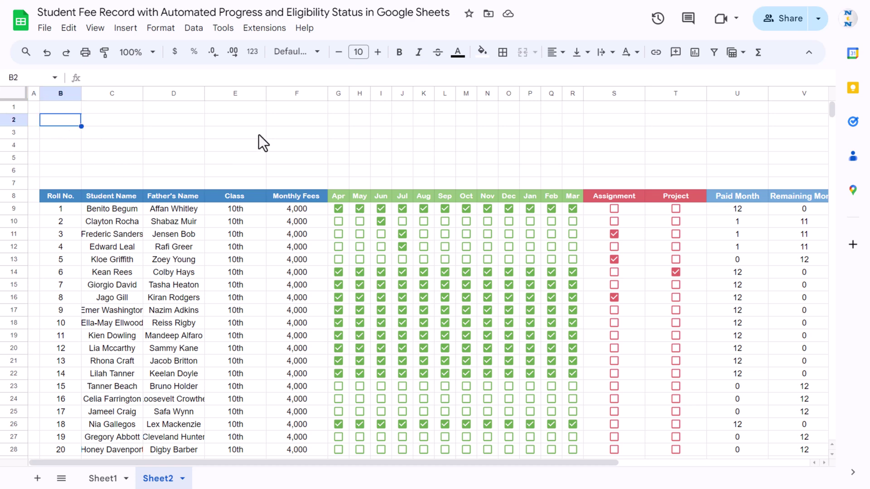
left_click_drag(9, 126, 9, 133)
left_click_drag(78, 124, 730, 133)
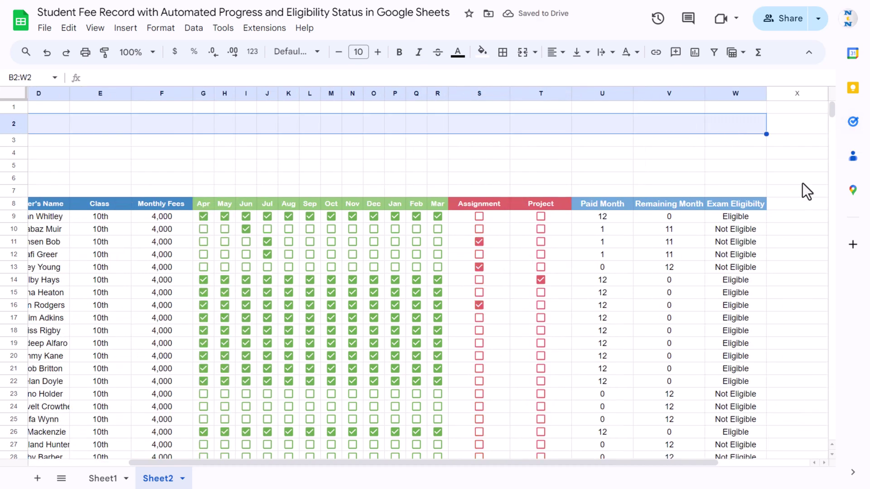
left_click(512, 57)
left_click(482, 52)
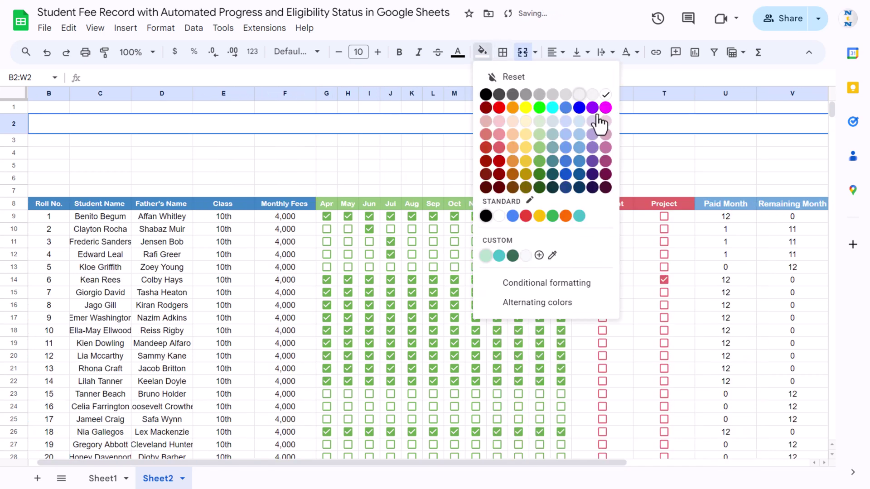
left_click(583, 162)
- Set the banner text to white Arial Rounded at size 17
left_click(459, 52)
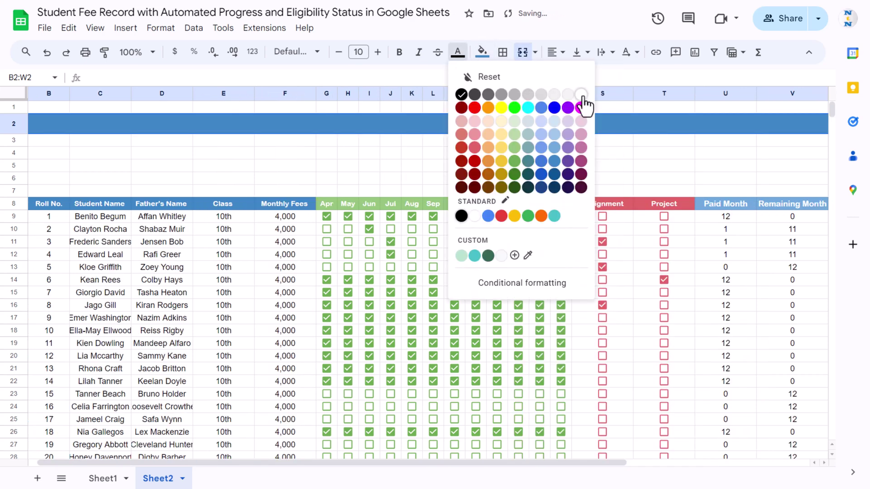
left_click(581, 95)
left_click(296, 52)
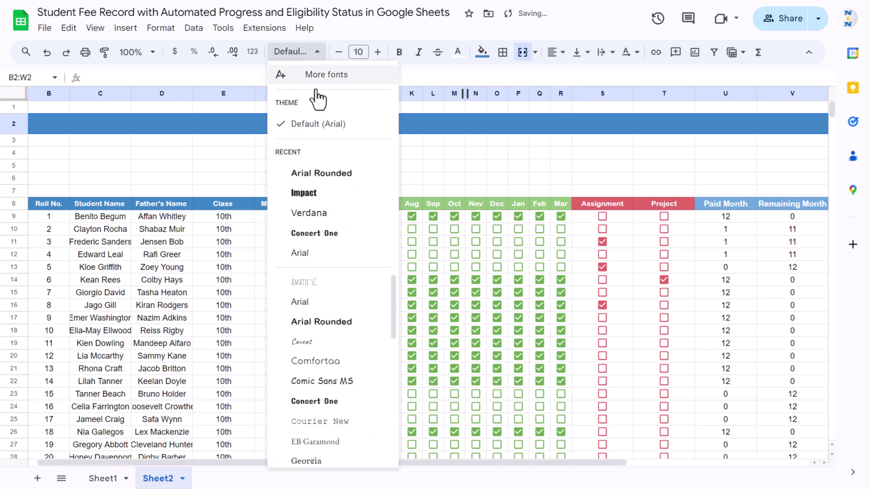
left_click(331, 174)
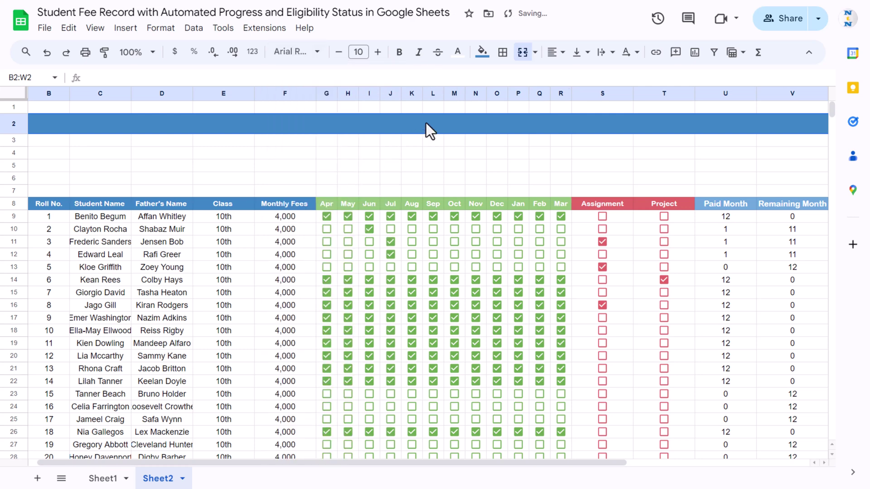
left_click(379, 53)
- Type 'Automated Fee Record' in the banner and centre it horizontally
type("Auto")
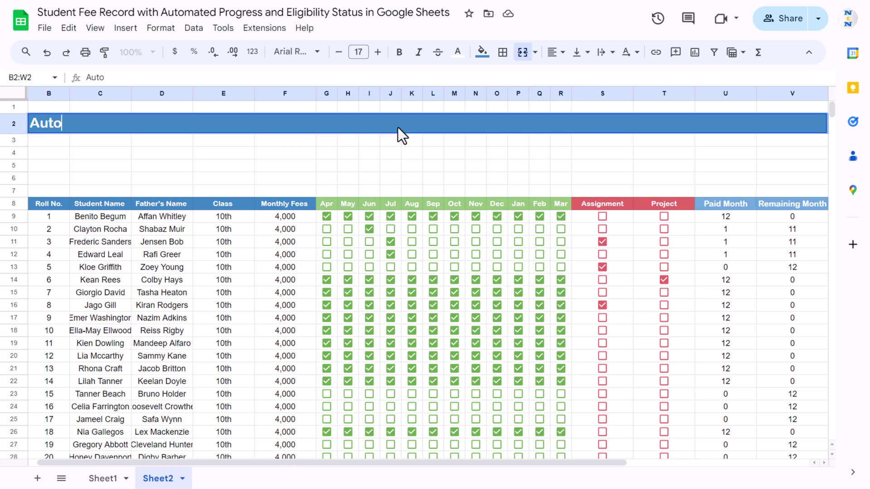
type("mated Fee Re")
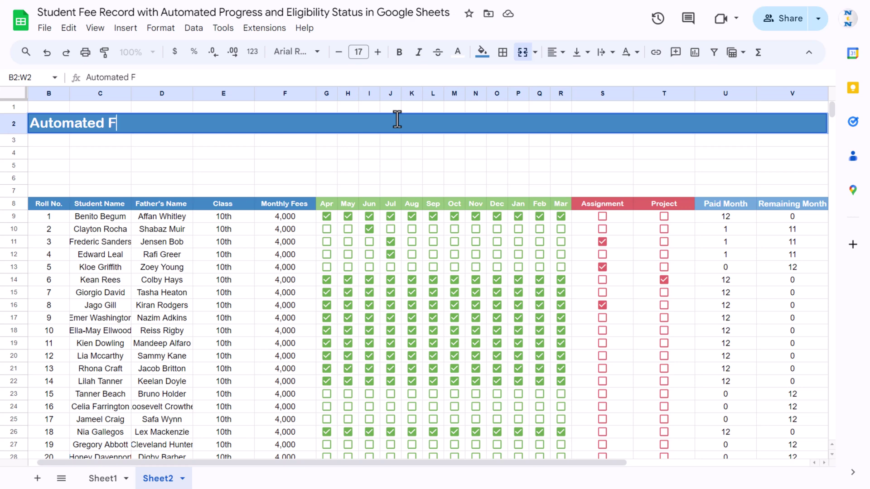
key("BackSpace")
key("BackSpace")
type("Record")
key("Return")
left_click(397, 119)
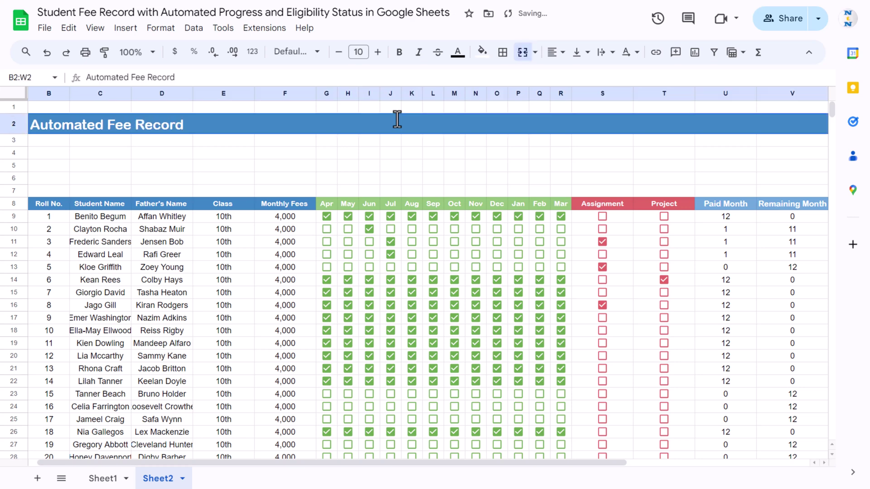
left_click(561, 53)
left_click(574, 77)
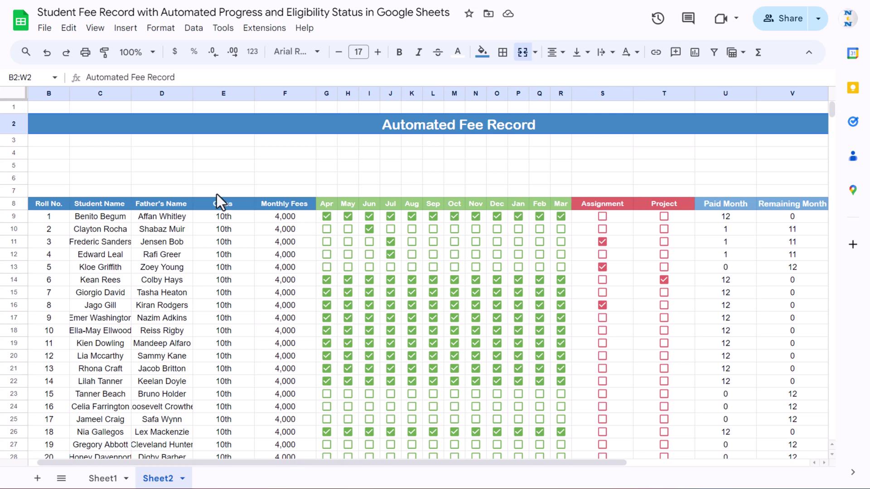
left_click(104, 153)
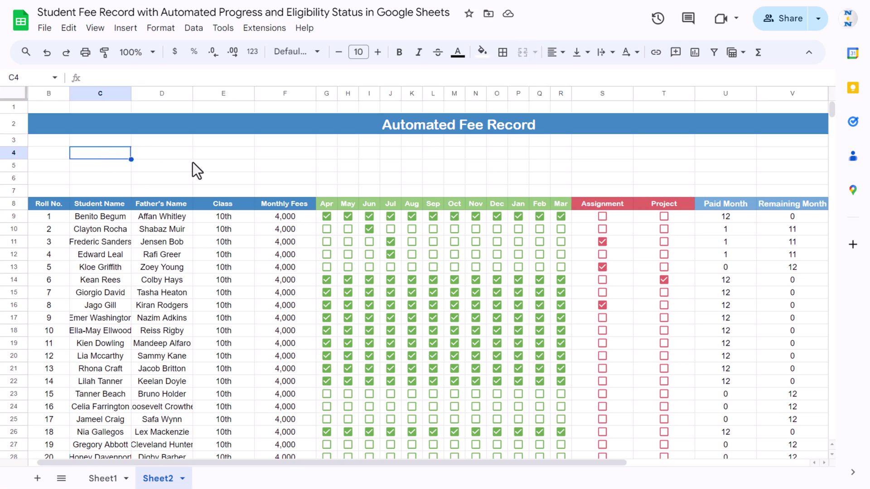
- Merge C4:D7 horizontally, row by row
left_click_drag(116, 151, 172, 189)
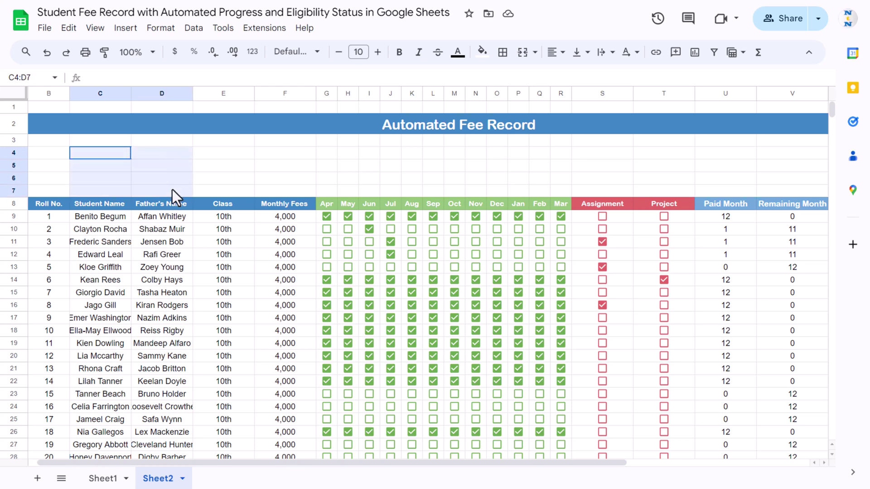
left_click(536, 53)
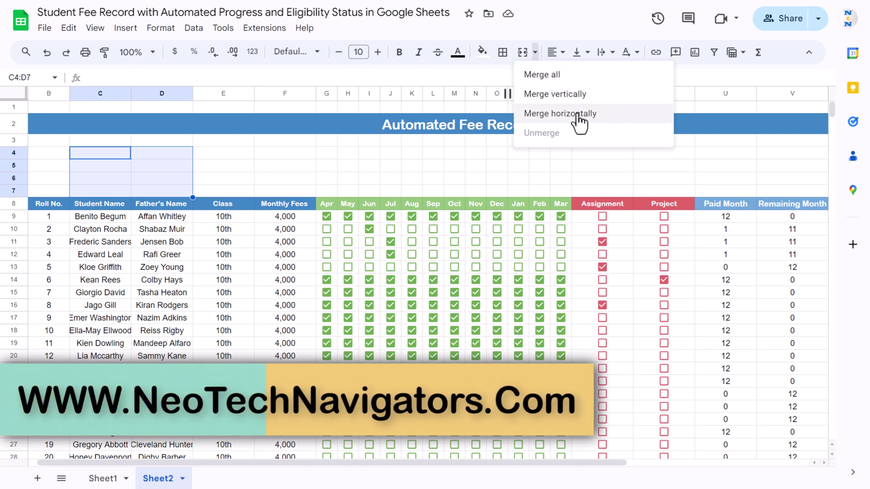
left_click(559, 117)
- Enter the labels No. of Students, Total Fee, Paid Fee and Balance Fee in rows 4–7
left_click(133, 155)
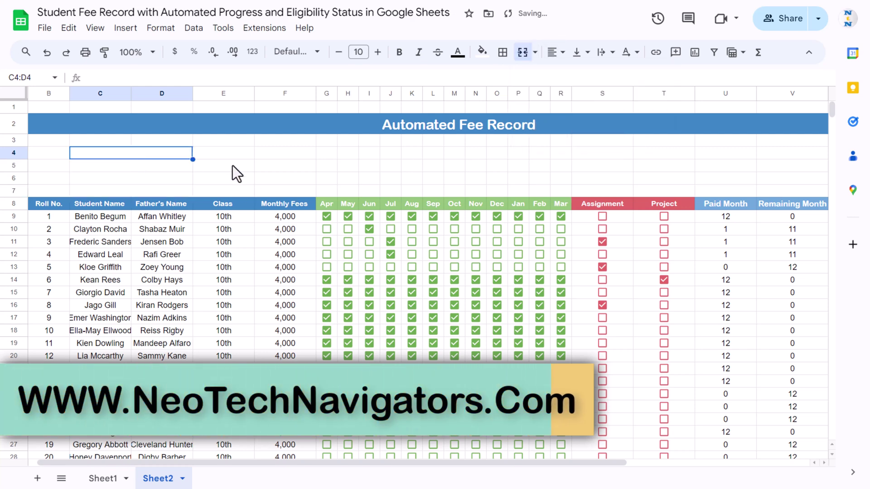
type("No ")
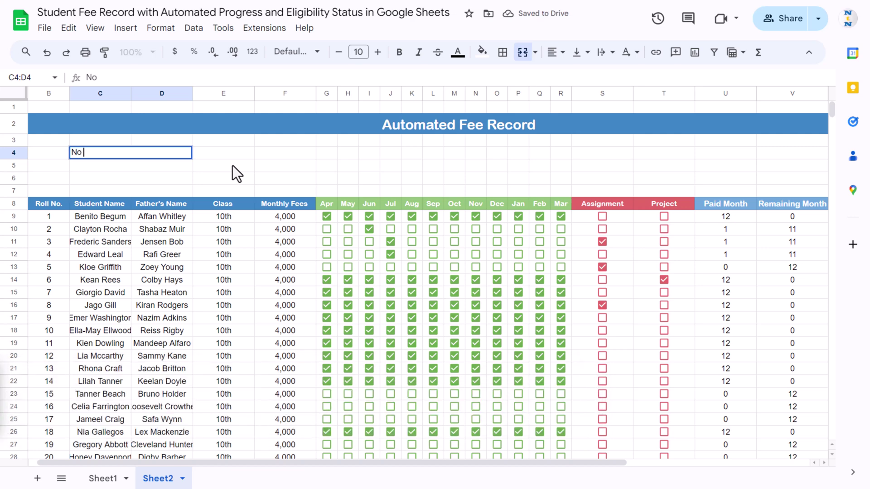
type(". of S")
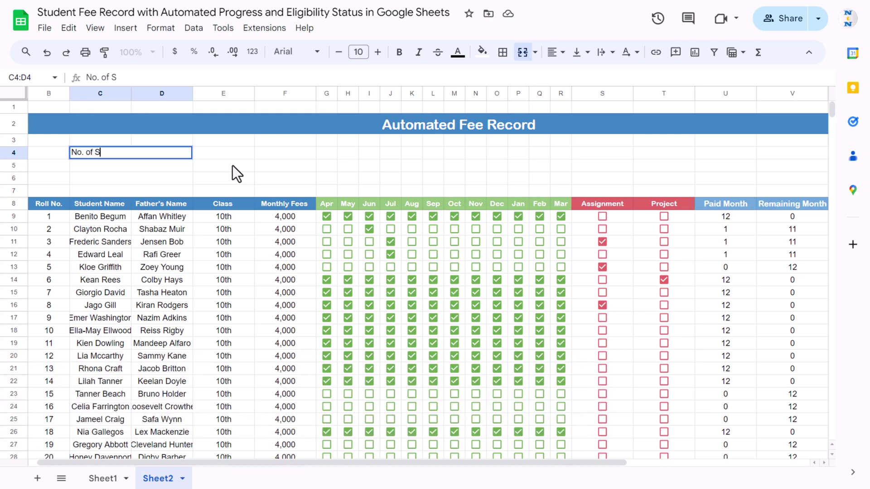
type("tudents")
key("Return")
type("Paid")
key("BackSpace")
key("BackSpace")
key("BackSpace")
key("BackSpace")
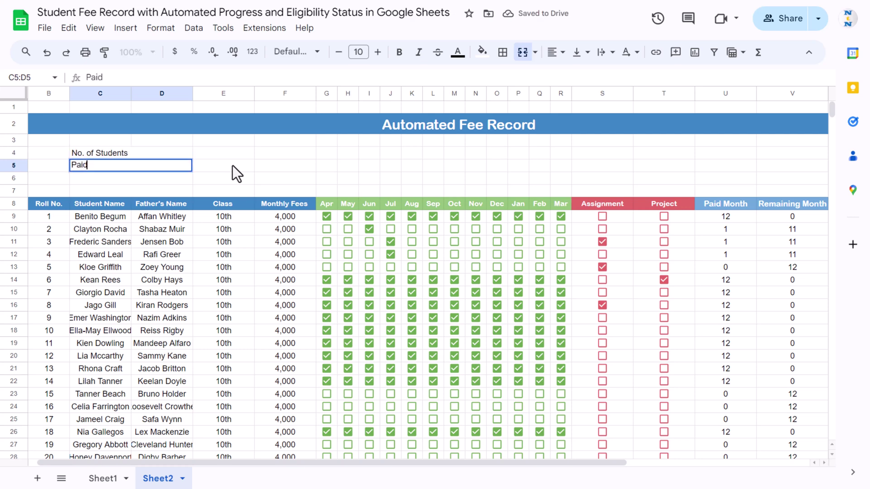
type("Total Fee")
key("Return")
type("Pa")
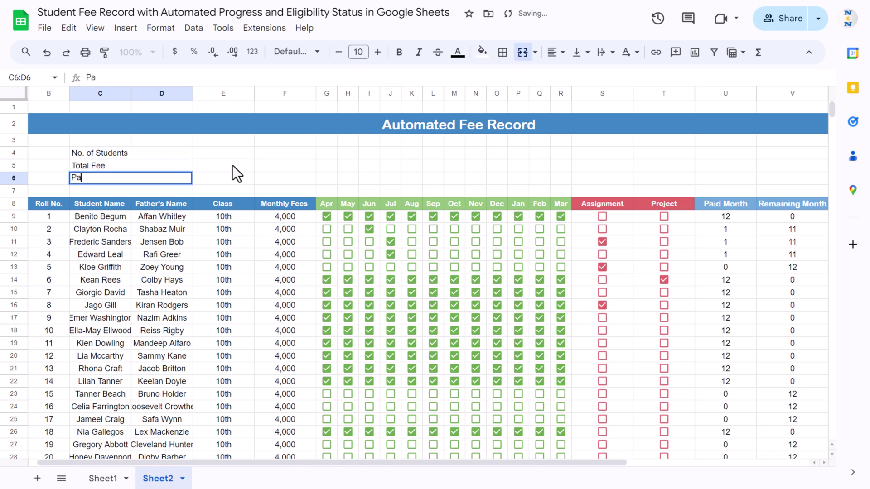
type("id Fee")
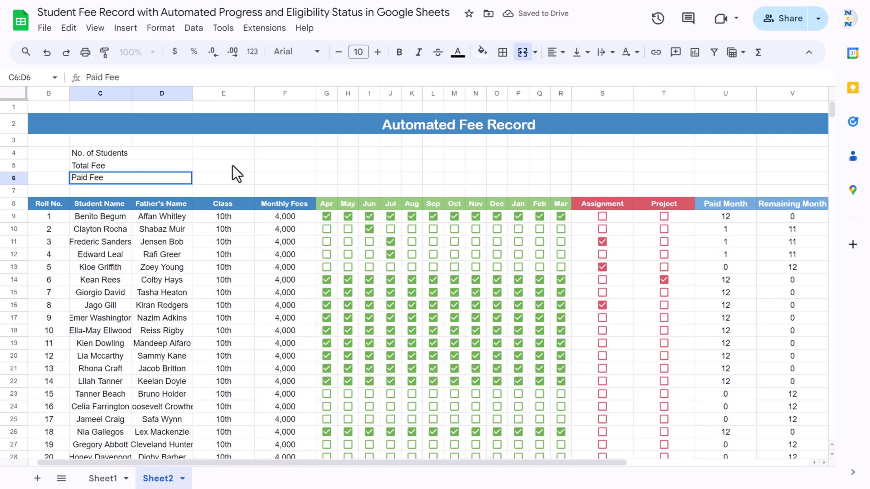
key("Return")
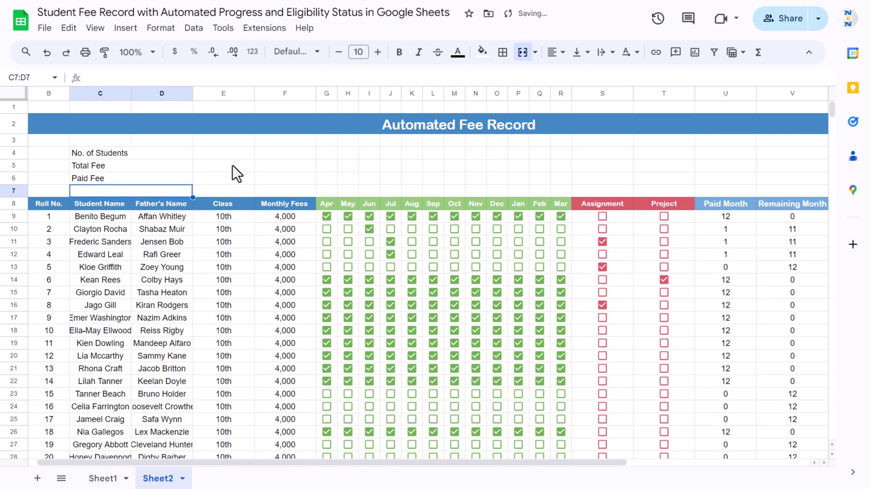
type("B")
type("a")
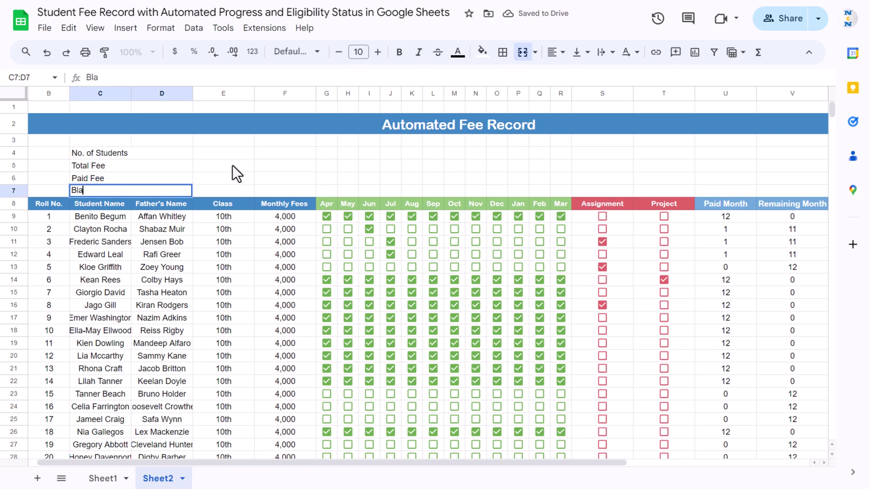
type("lance Fee")
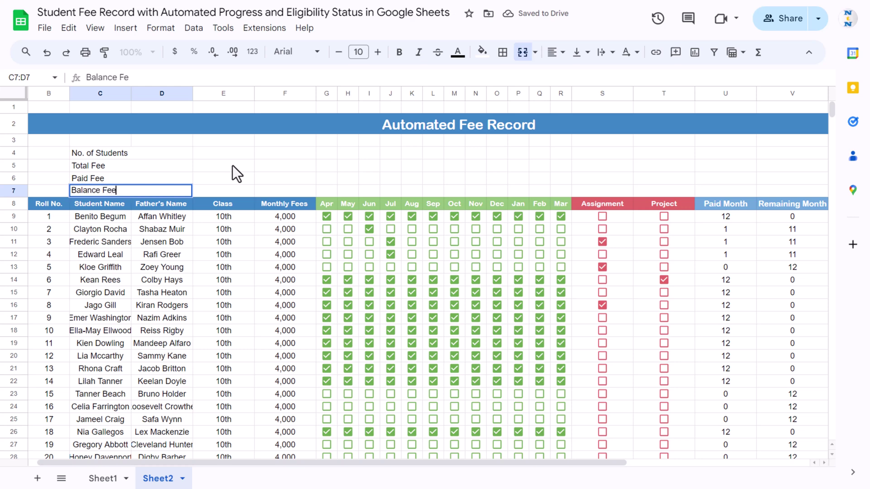
key("Return")
- Enter =COUNTA(C9:C1000) in E4 to count the 20 students
left_click(233, 157)
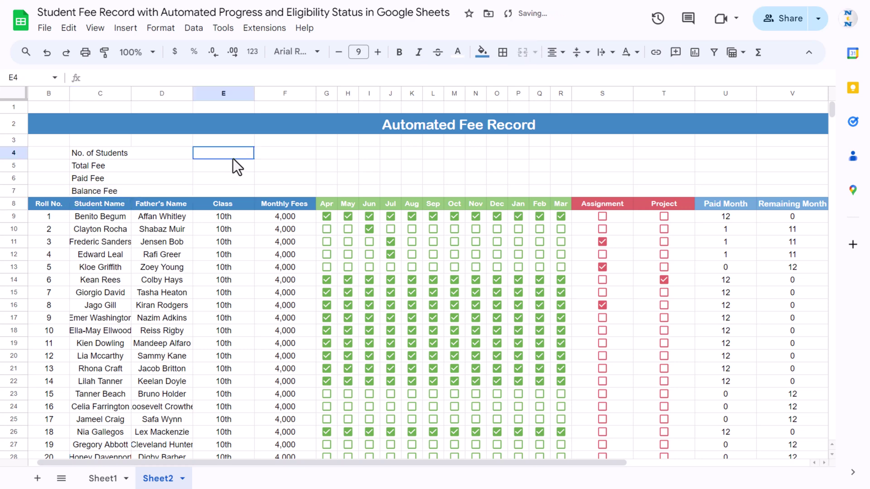
type("=cou")
key("Down")
key("Tab")
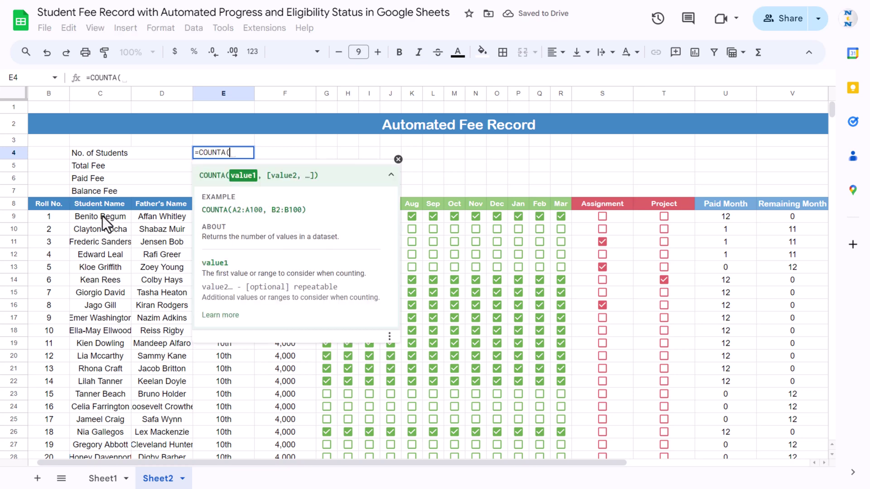
left_click(103, 216)
key("ctrl+shift+Down")
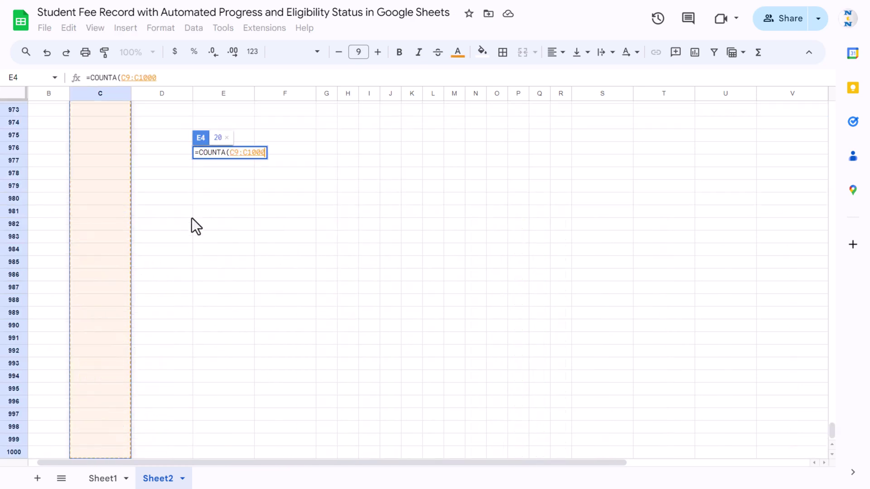
key("Return")
key("Up")
key("Up")
key("Up")
key("Down")
key("Down")
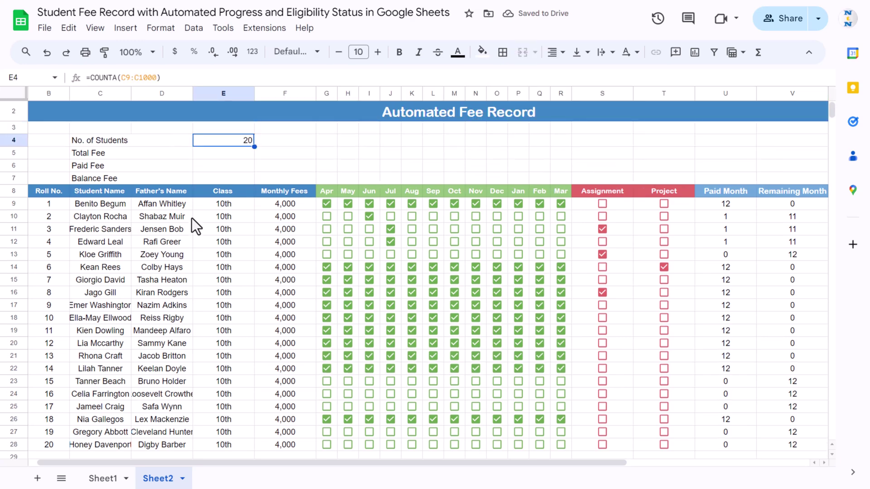
- Enter =SUM(F9:F28)*12 in E5 for a yearly Total Fee of 960000
key("Down")
scroll(464, 167, "up", 1)
type("=SUM(")
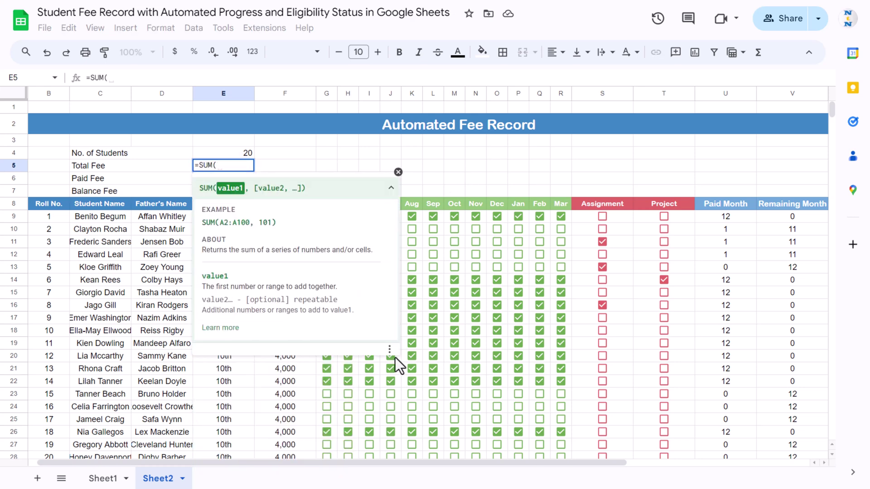
left_click(286, 383)
key("ctrl+Up")
key("Down")
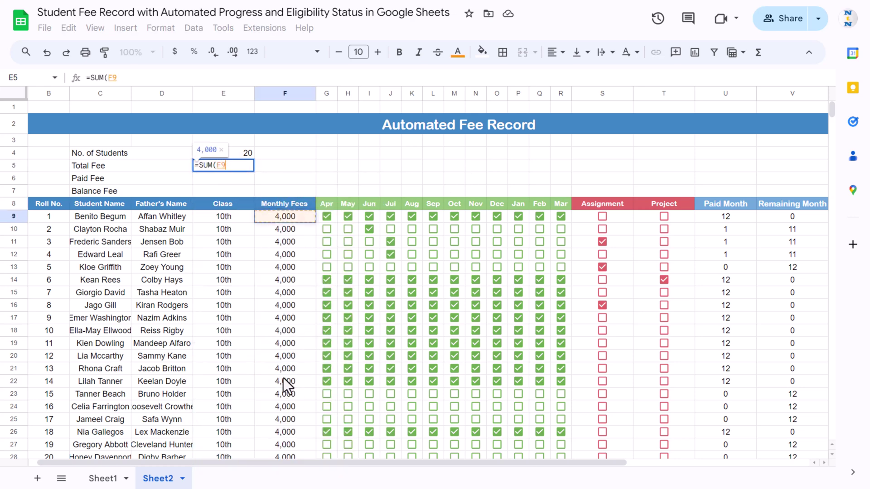
key("ctrl+shift+Down")
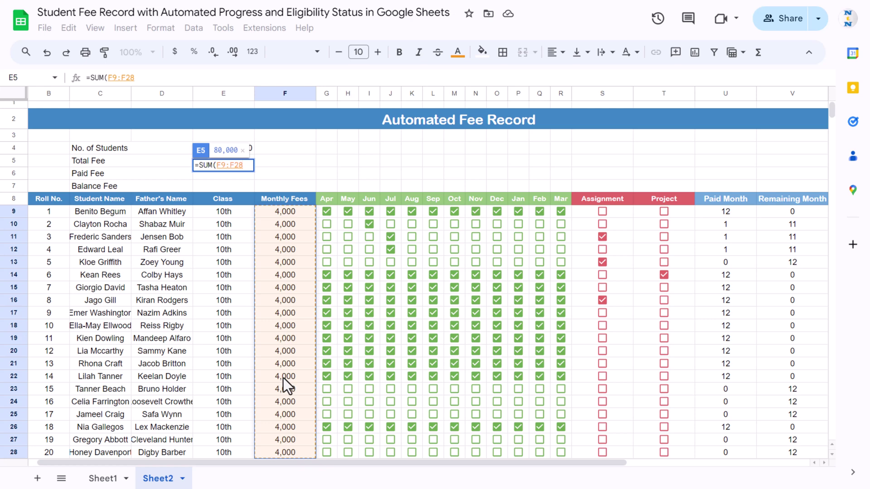
type(")*12")
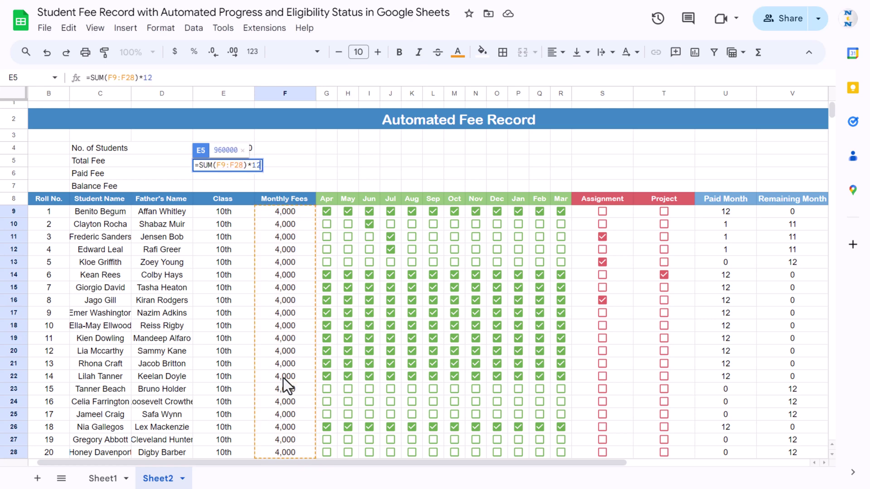
key("Return")
key("Up")
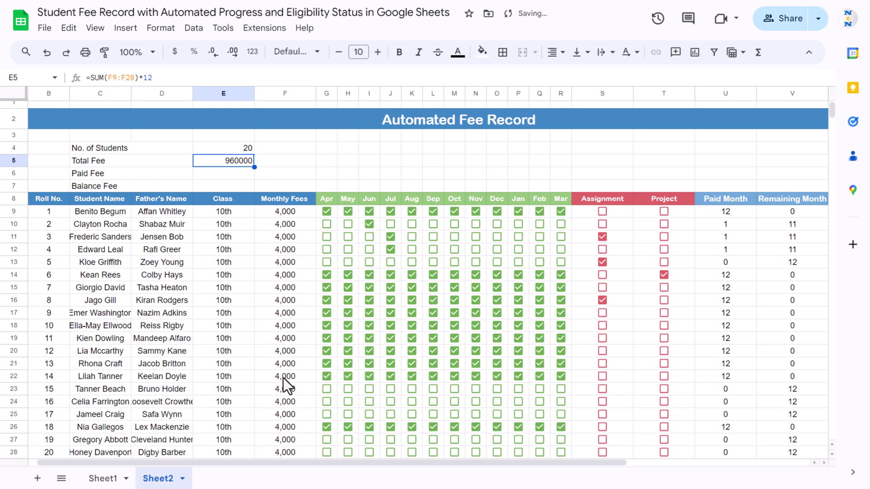
key("Down")
key("Left")
key("Right")
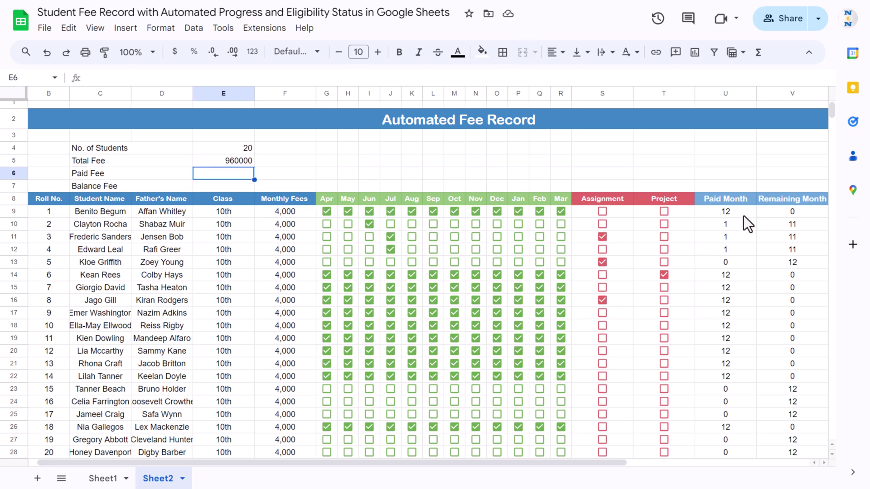
- Enter =SUMPRODUCT(F9:F28,U9:U28) in E6 so Paid Fee shows 540000
type("=sum")
key("Down")
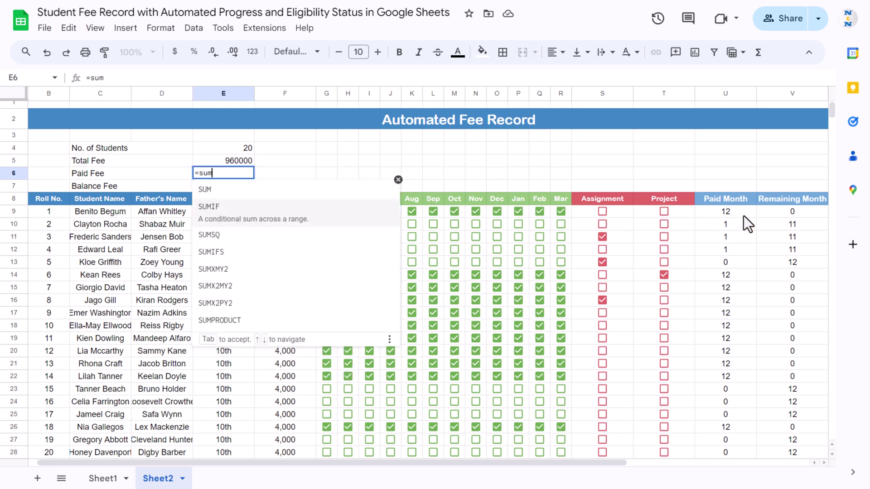
type("pro")
key("Tab")
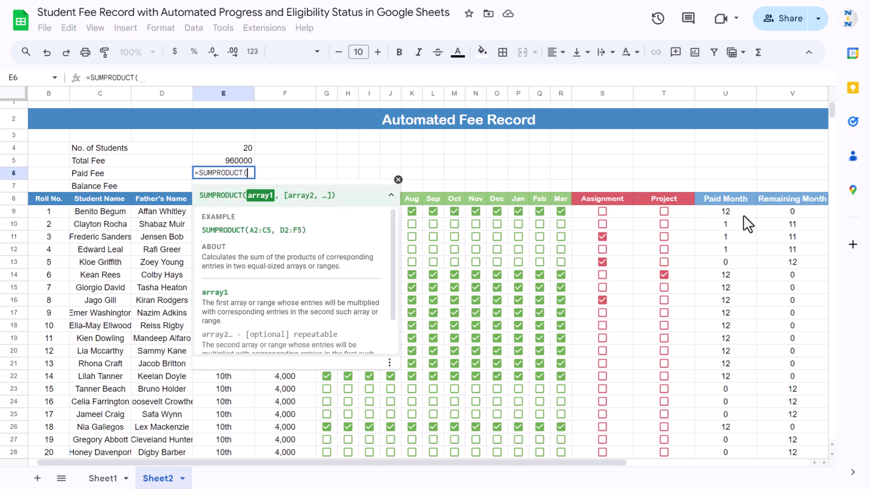
left_click(295, 382)
key("ctrl+Up")
key("ctrl+shift+Down")
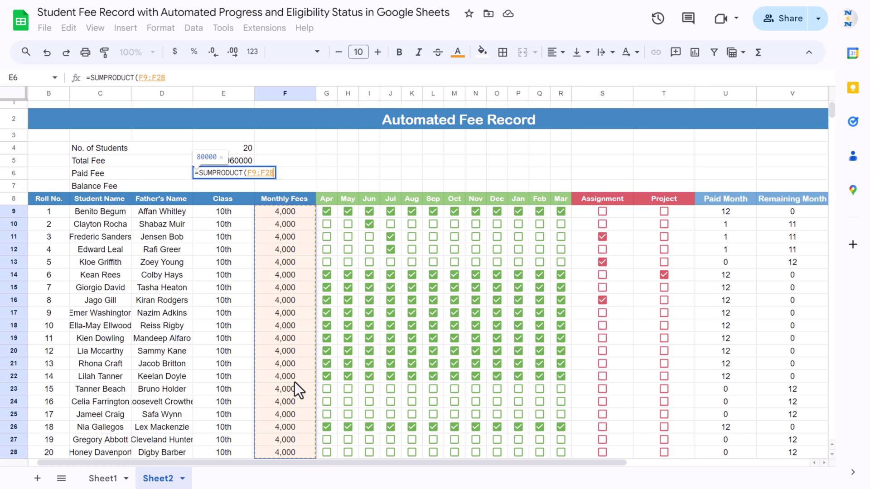
type(",")
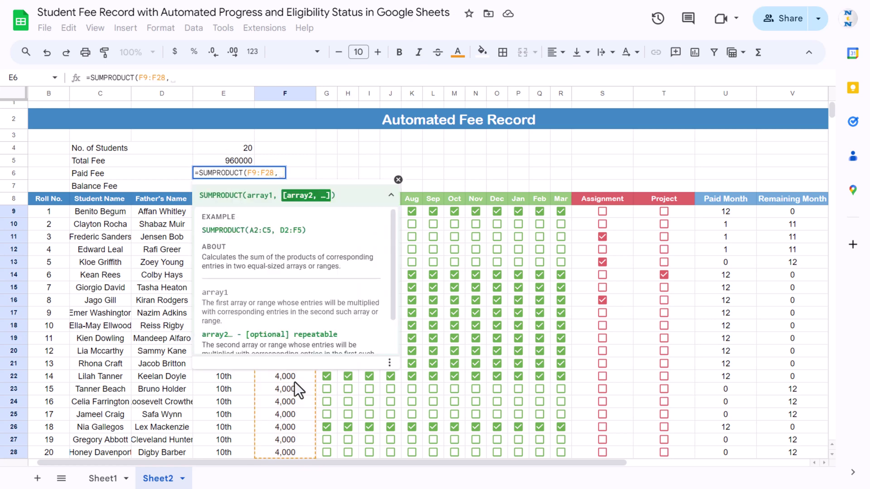
left_click(743, 213)
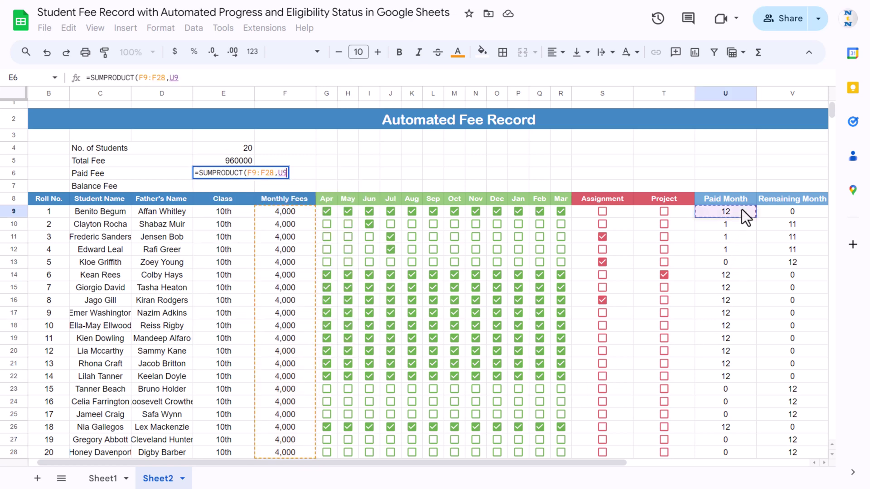
key("ctrl+shift+Down")
type(")")
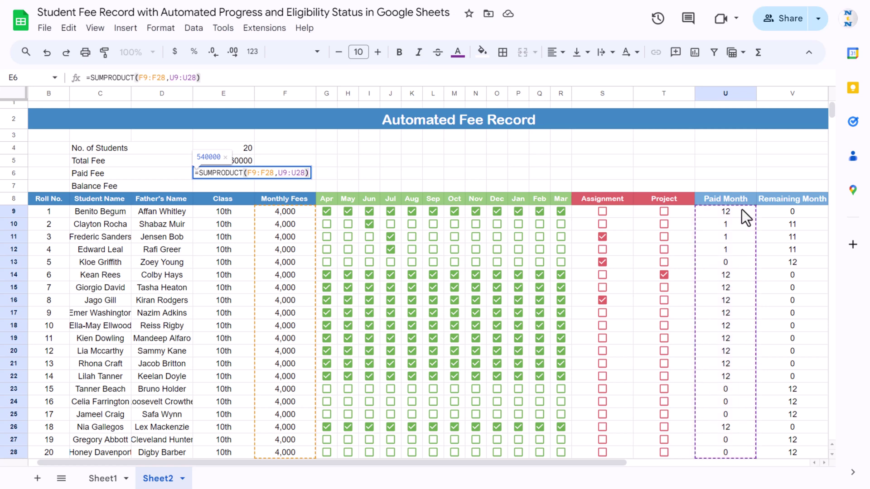
key("Return")
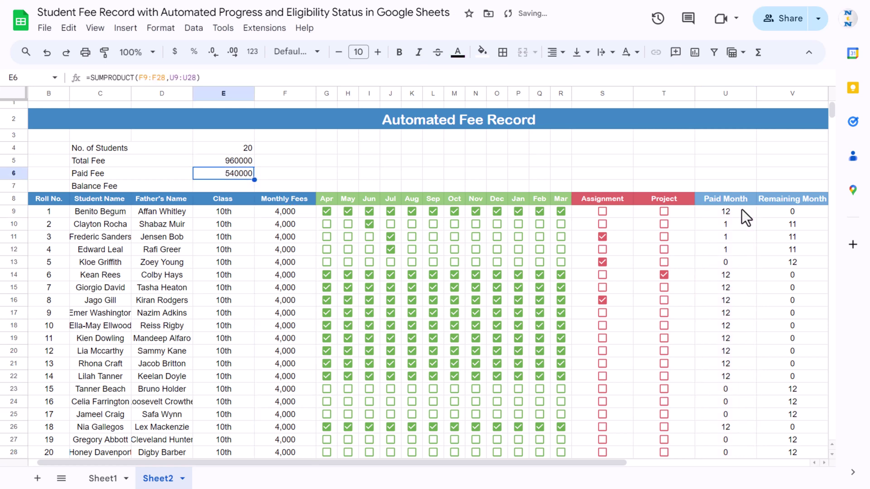
- Enter =E5-E6 in E7 so Balance Fee shows 420000
key("Down")
type("=E5-E6")
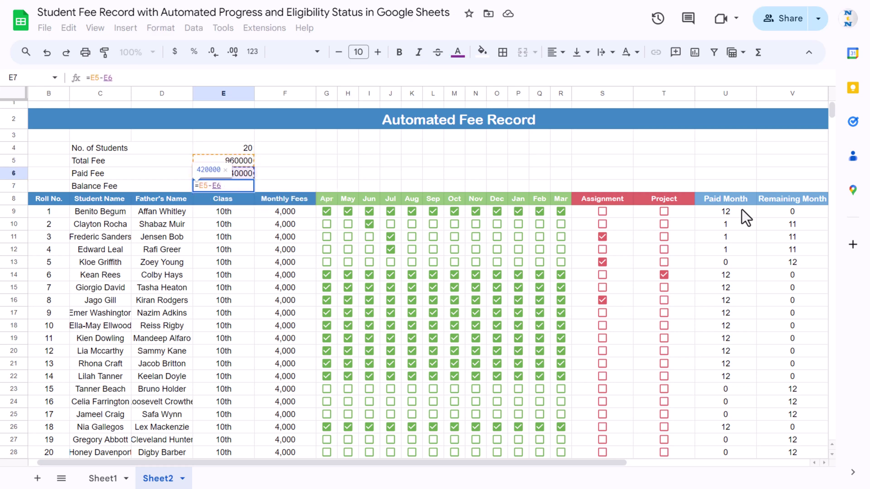
key("Return")
key("Up")
key("Up")
key("Up")
key("ctrl+shift+Down")
key("Up")
key("Up")
key("Left")
key("Down")
key("shift+Right")
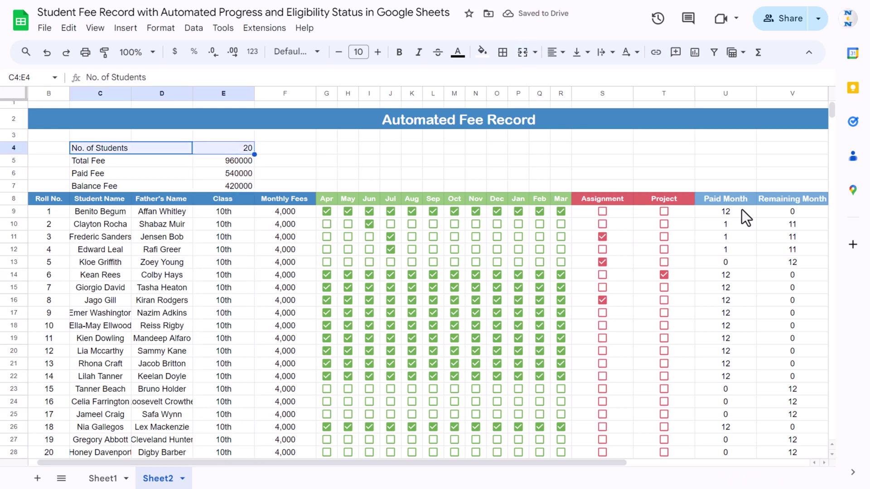
- Apply coloured borders to every cell of the summary box C4:E7
key("shift+Down")
key("shift+Down")
key("shift+Down")
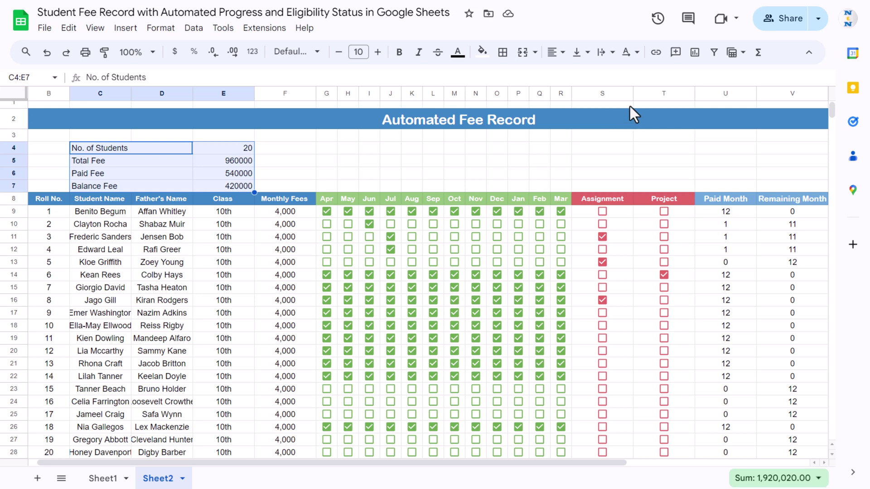
left_click(504, 58)
left_click(619, 81)
left_click(702, 131)
left_click(510, 80)
- Hide the sheet's gridlines from the View menu
left_click(95, 27)
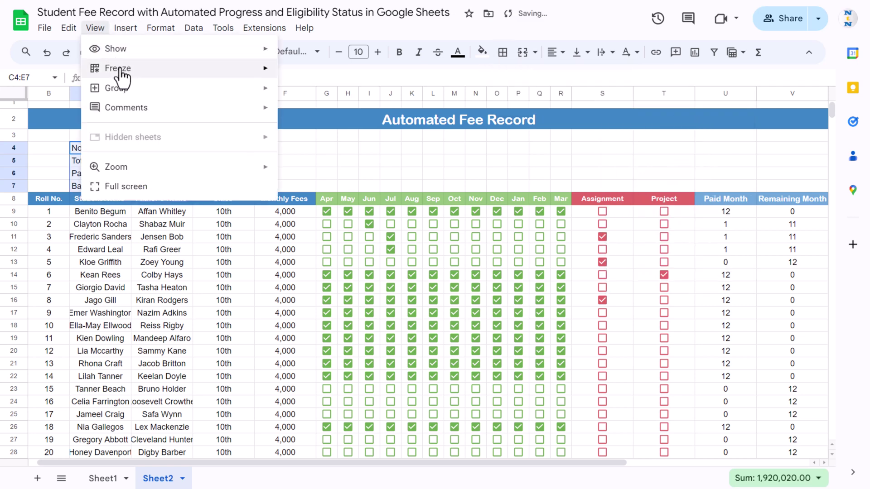
mouse_move(117, 48)
left_click(320, 76)
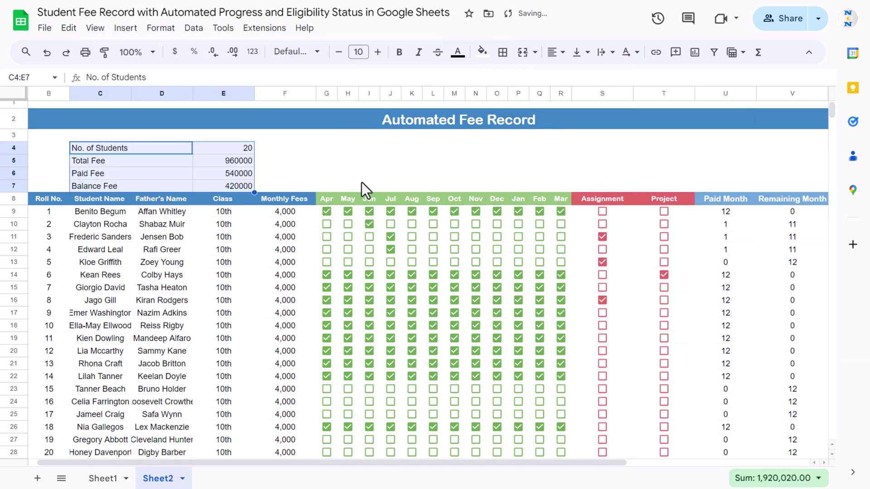
- Apply all borders to the whole fee table B8:W28
left_click(48, 204)
key("ctrl+shift+Right")
key("ctrl+shift+Down")
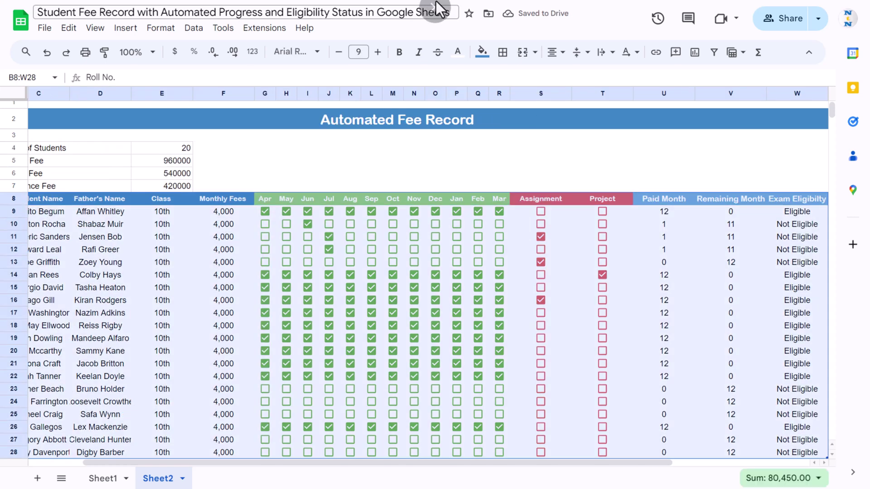
left_click(502, 52)
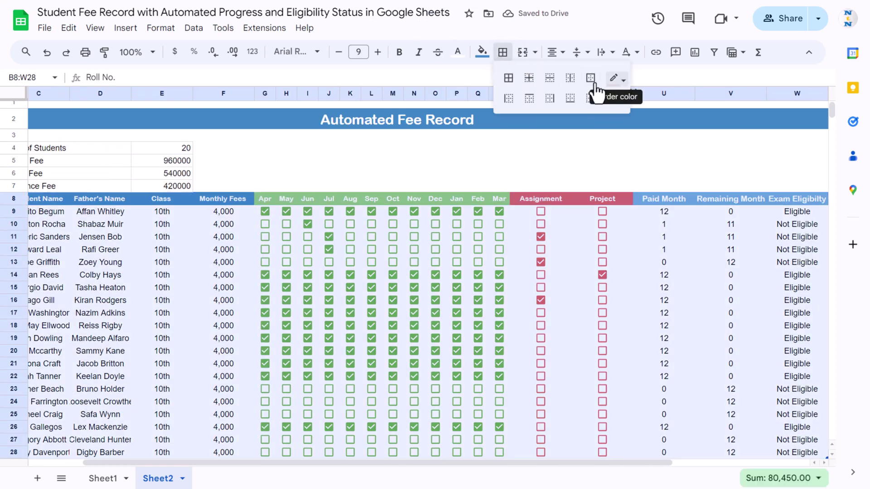
left_click(508, 78)
left_click(246, 160)
key("Up")
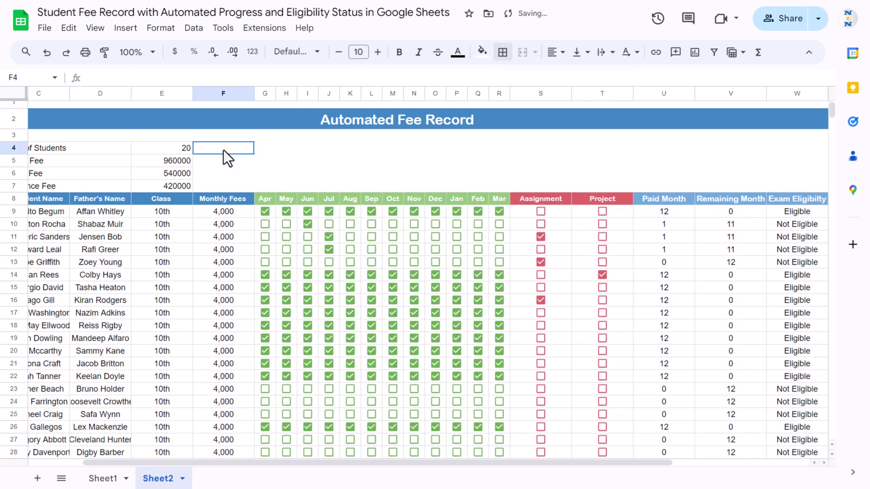
key("Left")
key("Left")
key("Left")
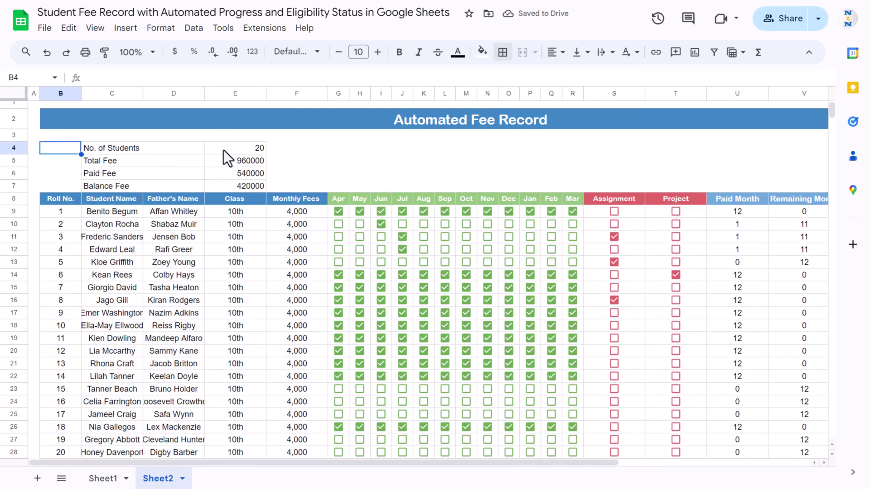
key("Right")
key("Right")
key("Right")
key("Down")
key("shift+Down")
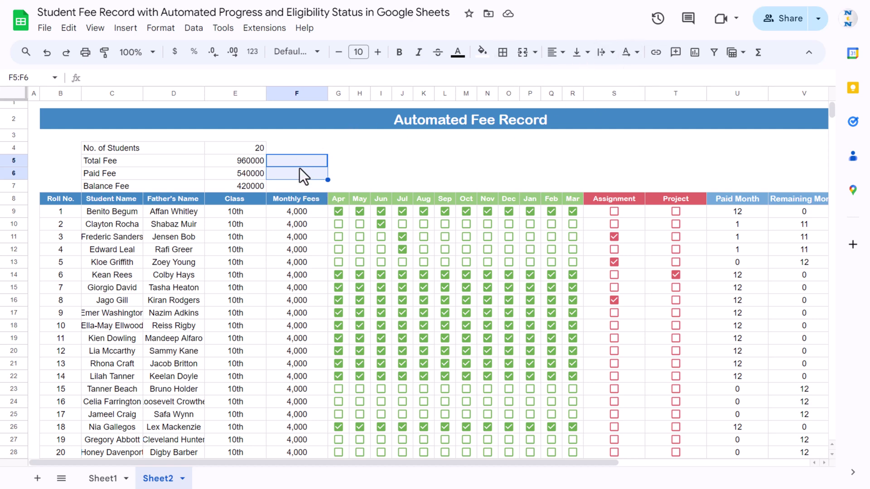
- Merge F5:F6 and enter the label 'Fee Progress', fixing its typo
left_click(523, 52)
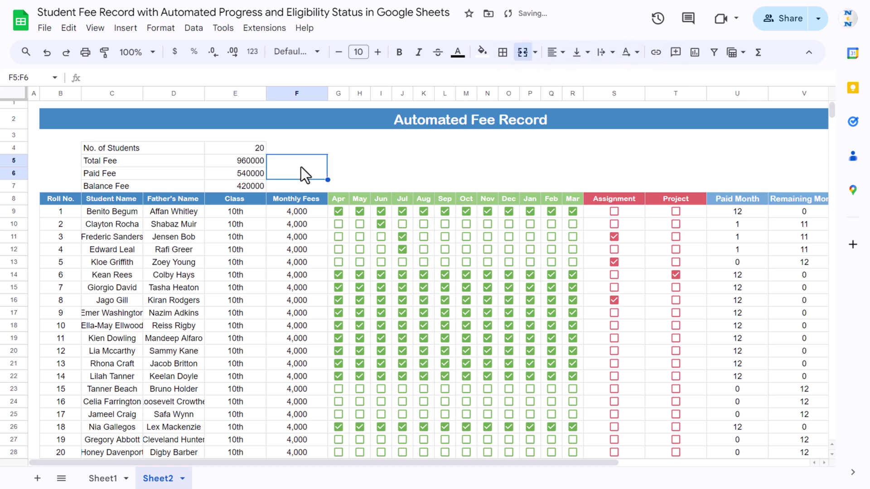
type("Fee Profress")
key("Up")
key("Down")
left_click(167, 78)
key("BackSpace")
key("BackSpace")
key("BackSpace")
key("BackSpace")
key("BackSpace")
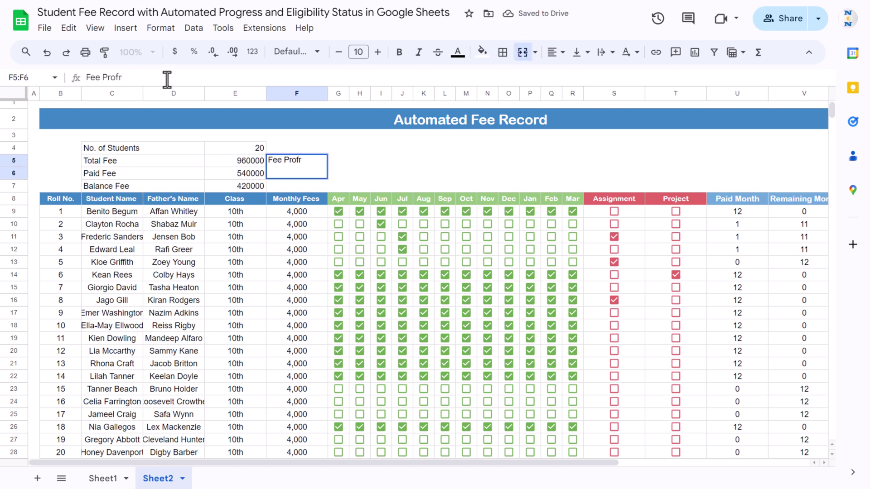
type("gress")
key("Up")
key("Down")
- Centre the label both ways with a light blue fill, and merge G5:H6 beside it
left_click(561, 52)
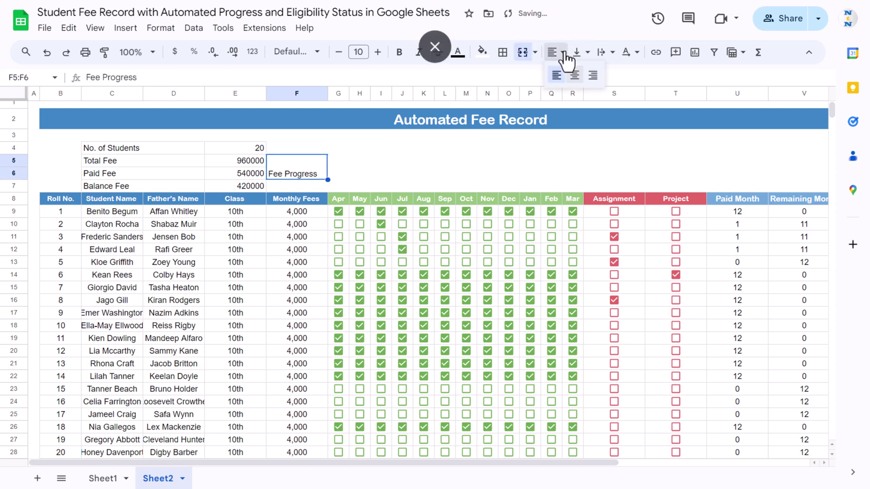
left_click(573, 75)
left_click(578, 53)
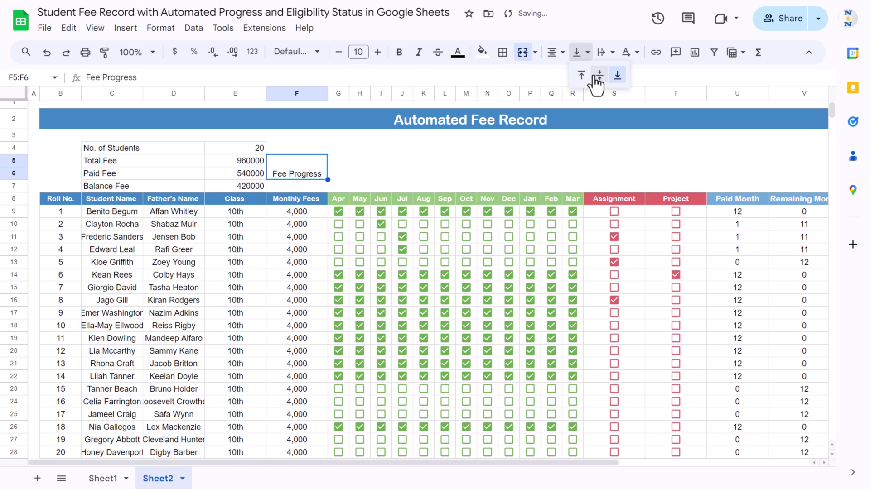
left_click(599, 80)
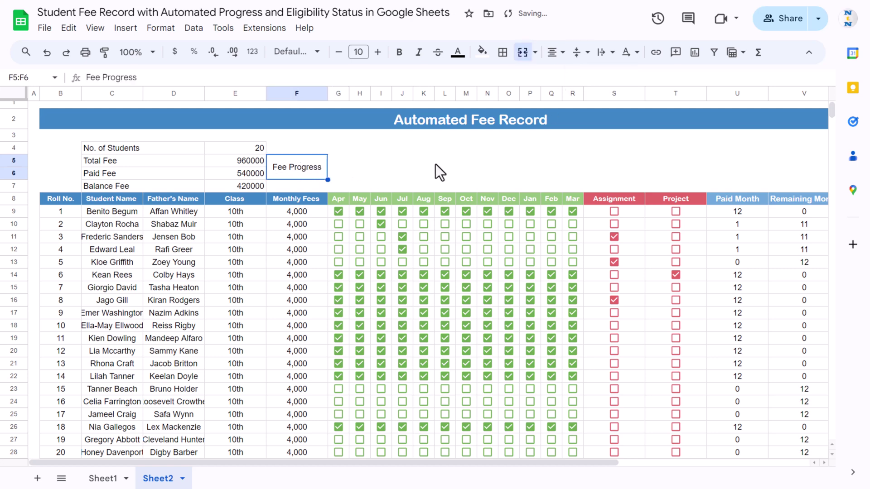
left_click(482, 53)
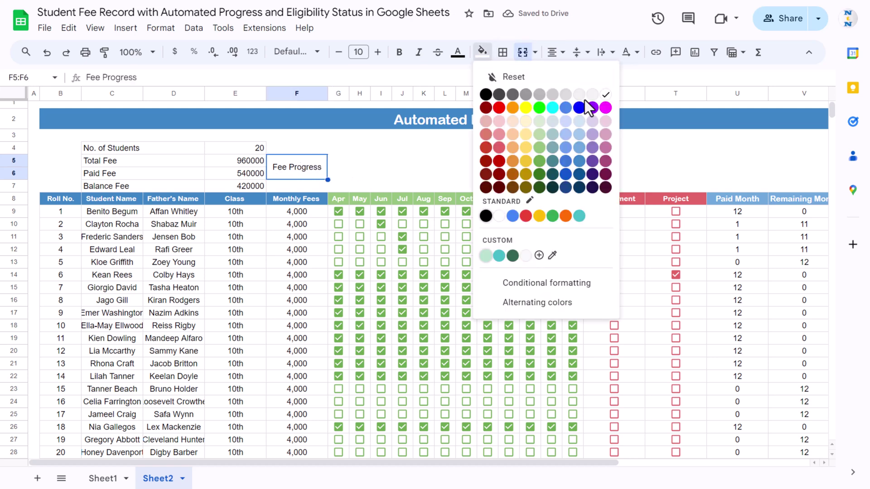
left_click(577, 123)
left_click_drag(343, 163, 366, 175)
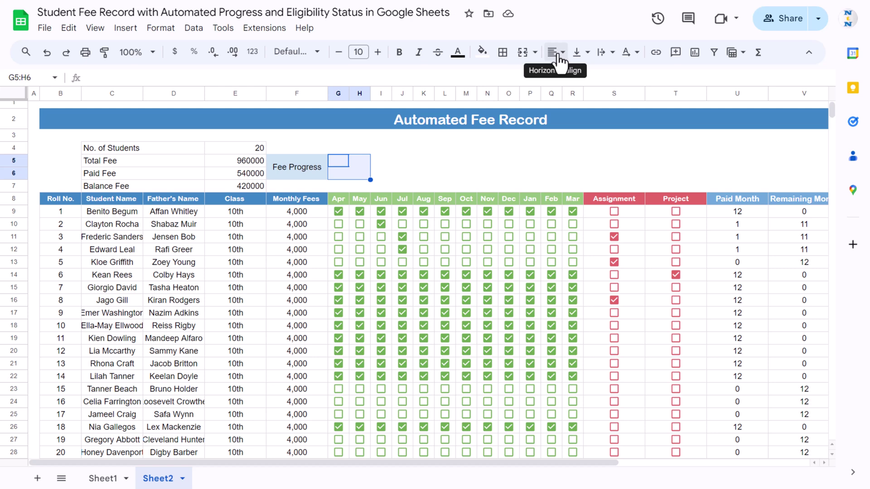
left_click(522, 52)
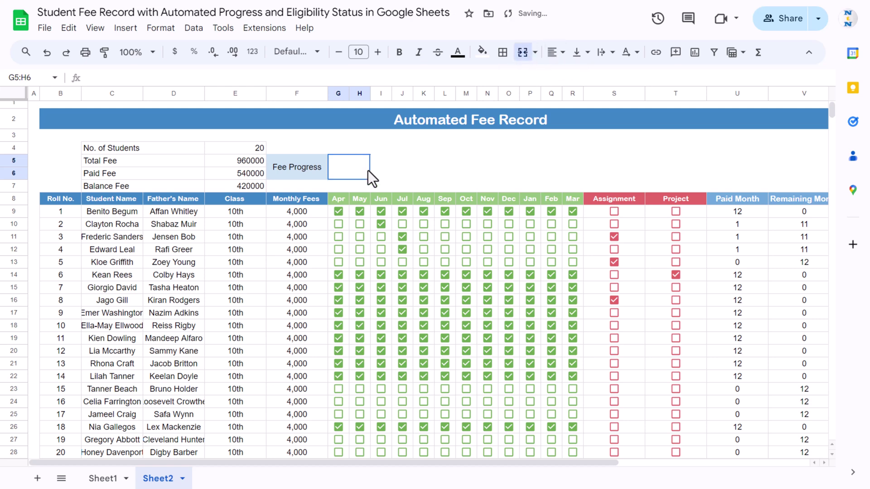
- Enter =E6/E5 in G5 to calculate fee progress
type("=")
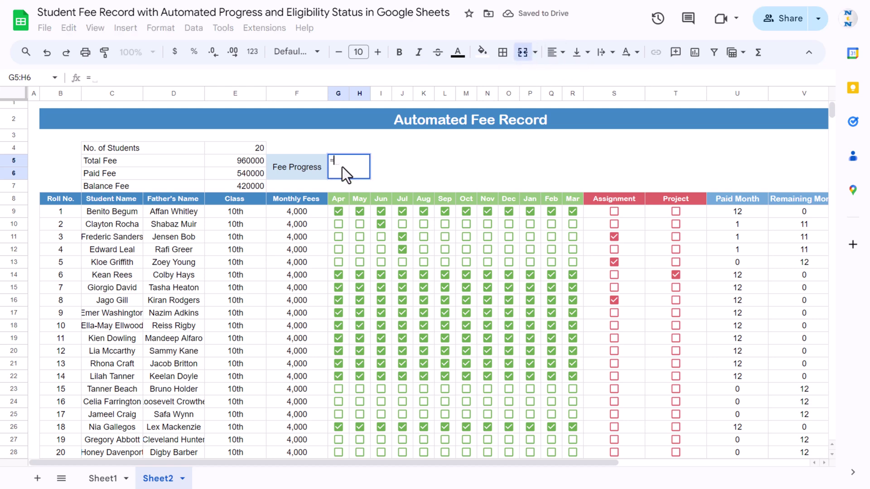
key("Left")
key("Left")
type("/")
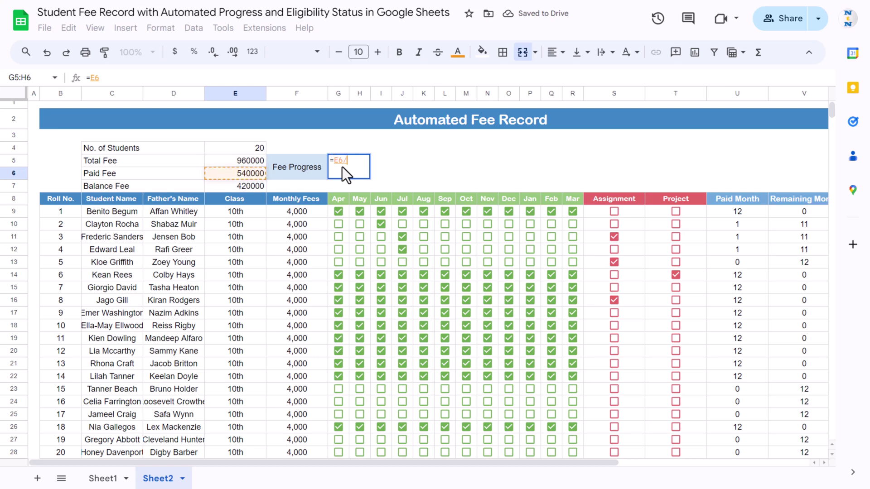
key("Left")
key("Left")
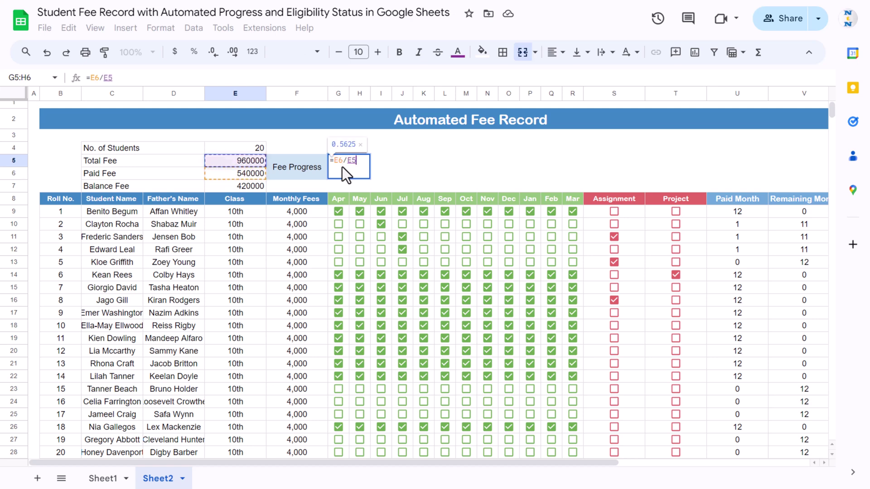
key("Return")
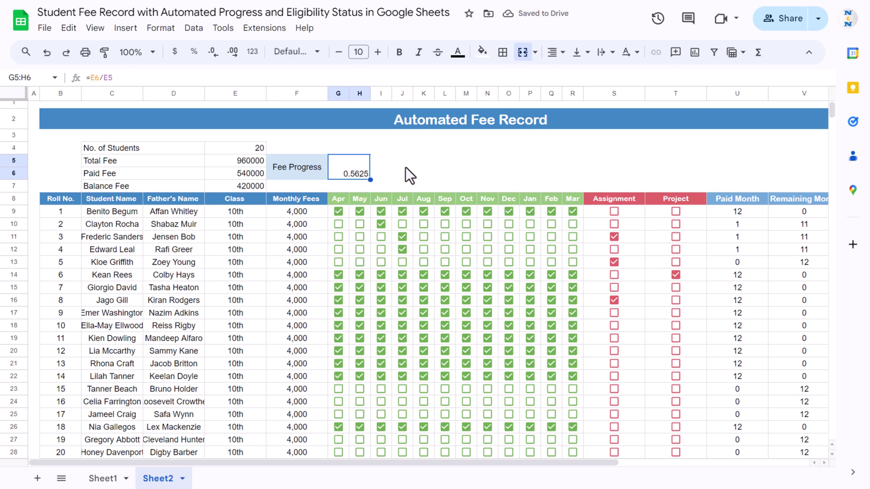
- Format the value as 56.25%, centred both ways, bold at size 13
left_click(194, 52)
left_click(562, 63)
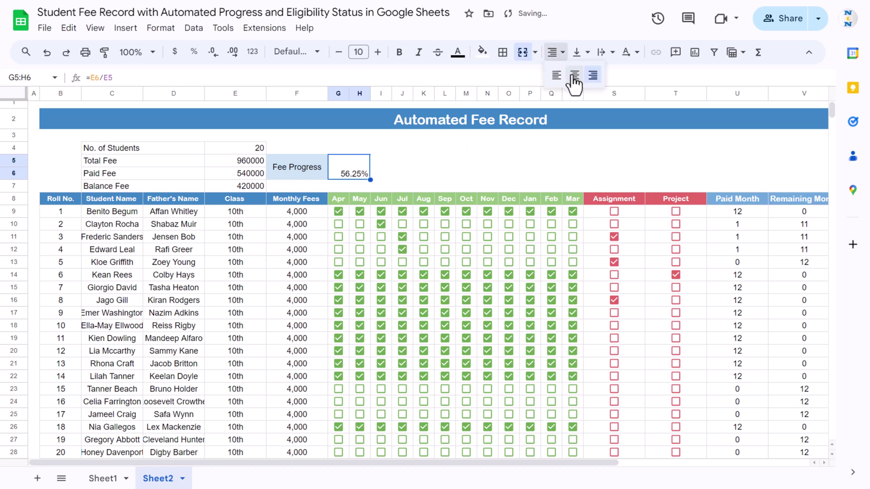
left_click(569, 75)
left_click(577, 54)
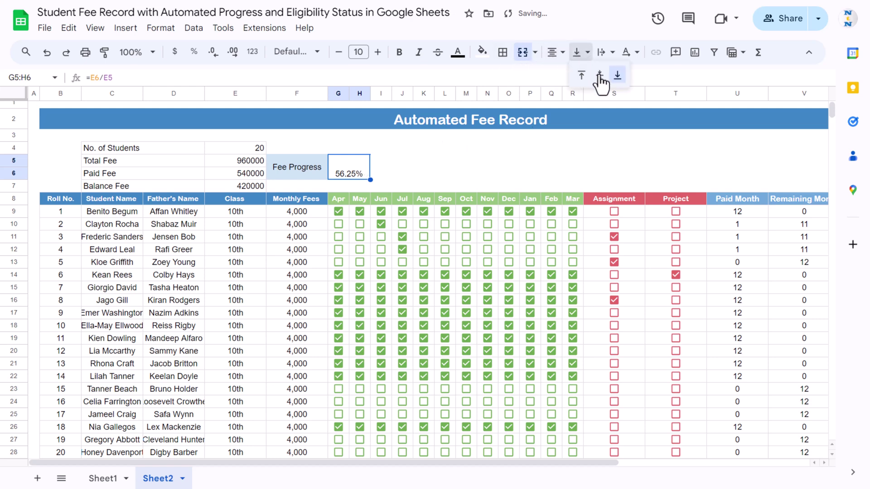
left_click(599, 78)
left_click(378, 52)
left_click(378, 52)
left_click(378, 52)
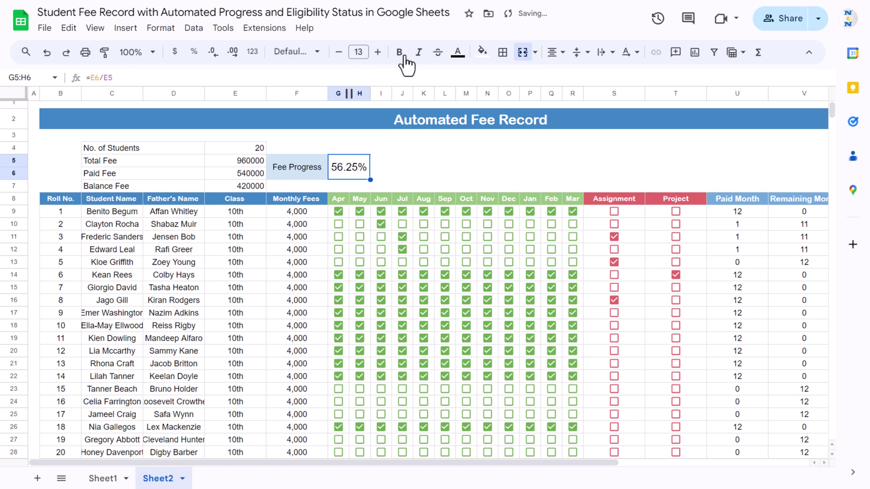
left_click(399, 52)
left_click(405, 164)
left_click(349, 176)
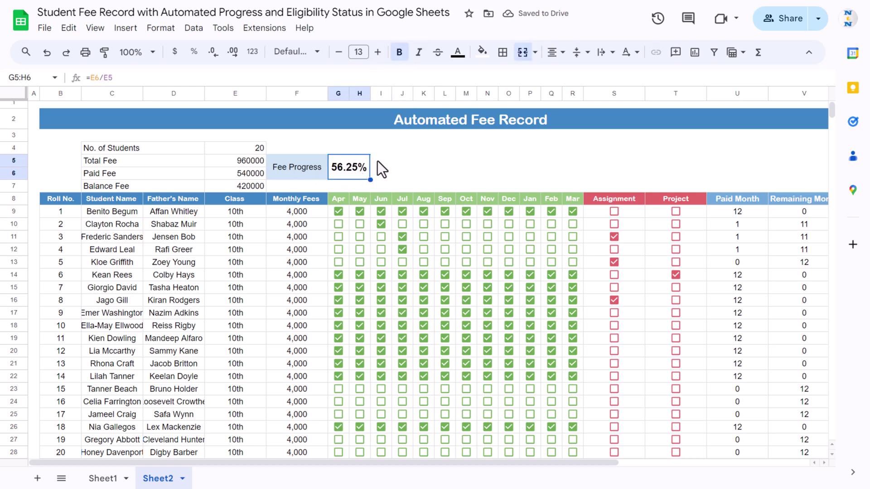
left_click_drag(379, 162, 568, 175)
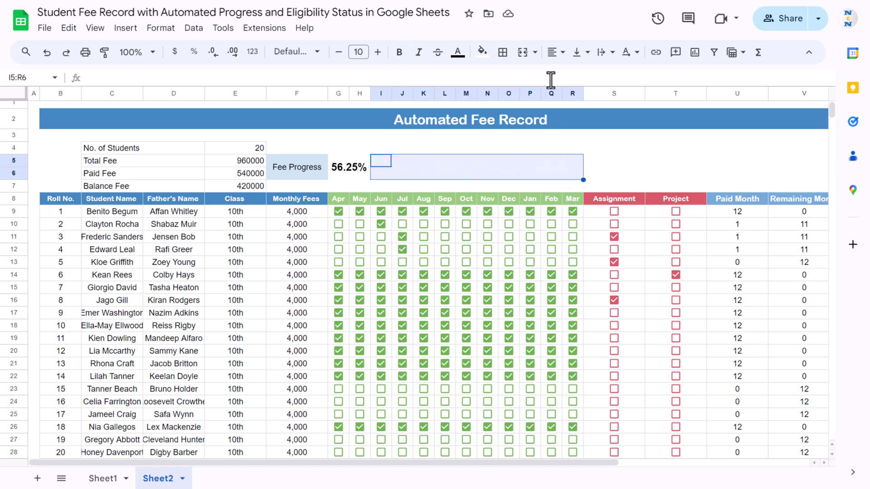
- Merge I5:R6 and add =SPARKLINE(G5,{"charttype","bar";"max",1}) as a progress bar
left_click(522, 52)
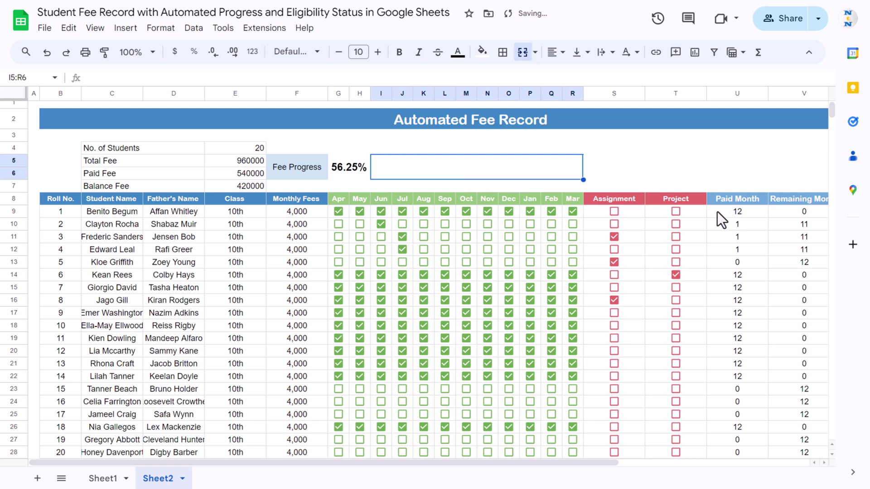
type("=spark")
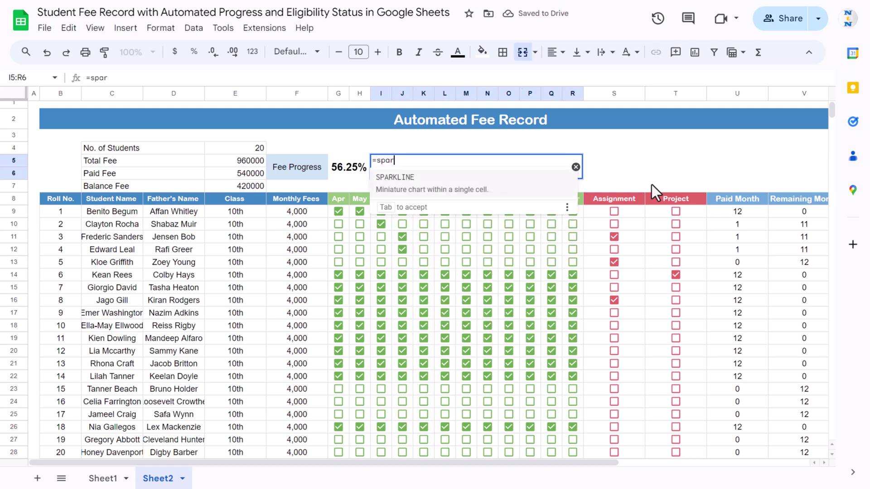
key("Tab")
key("Left")
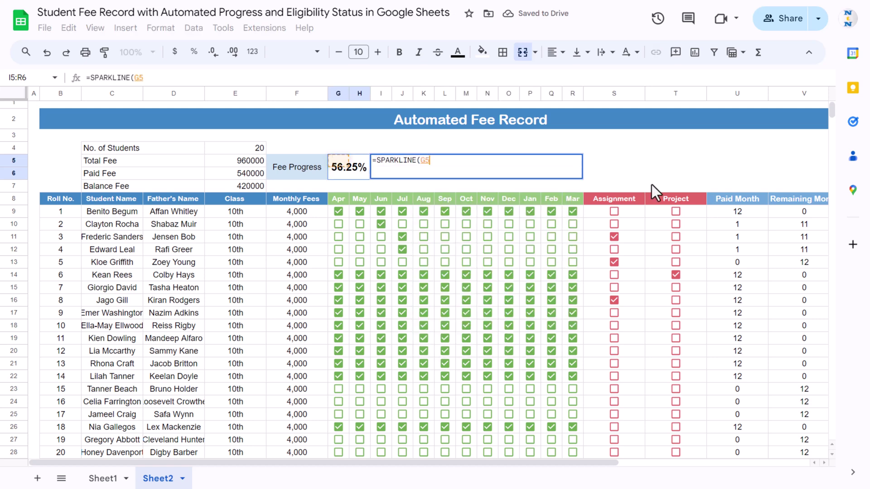
type(",")
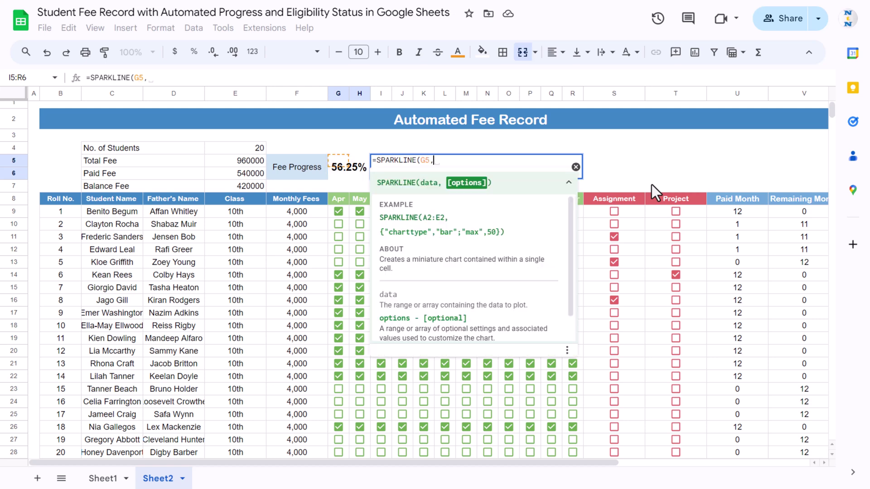
type("{\"char")
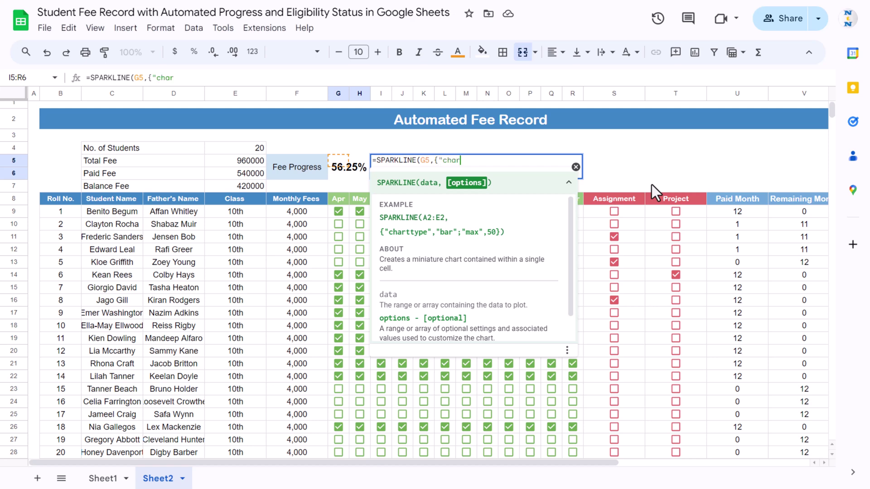
type("ttype\",")
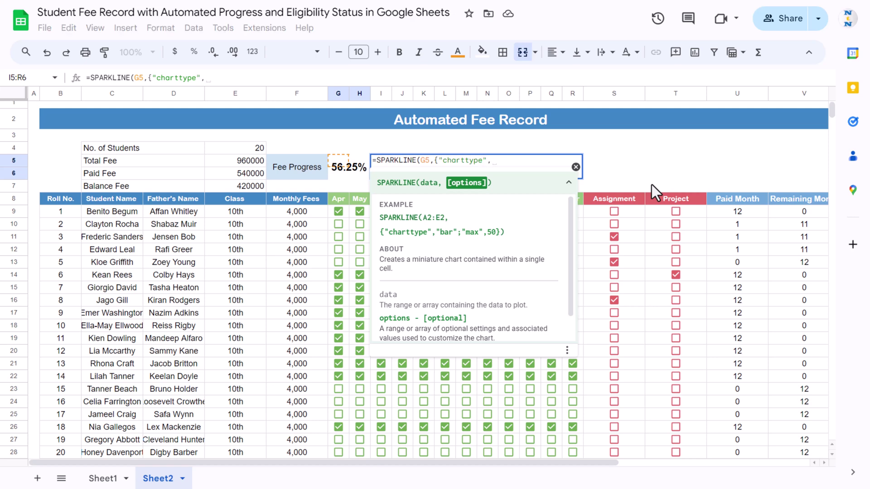
type("\"bar\"")
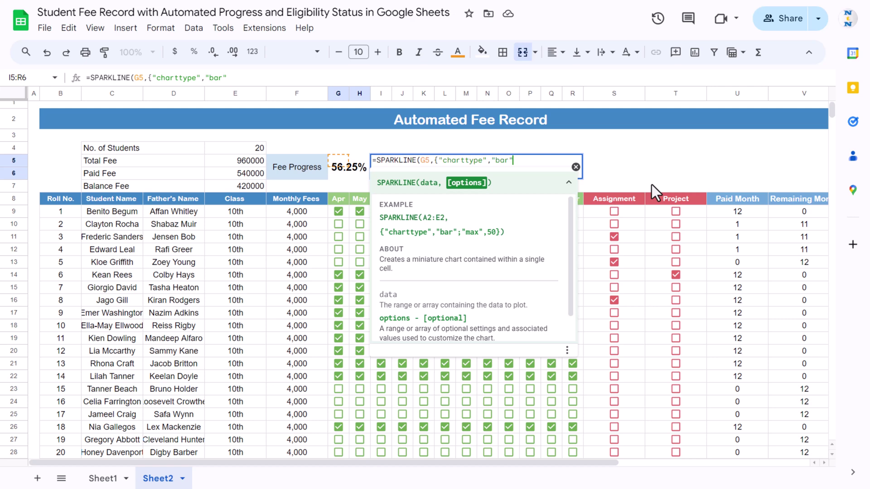
type(";")
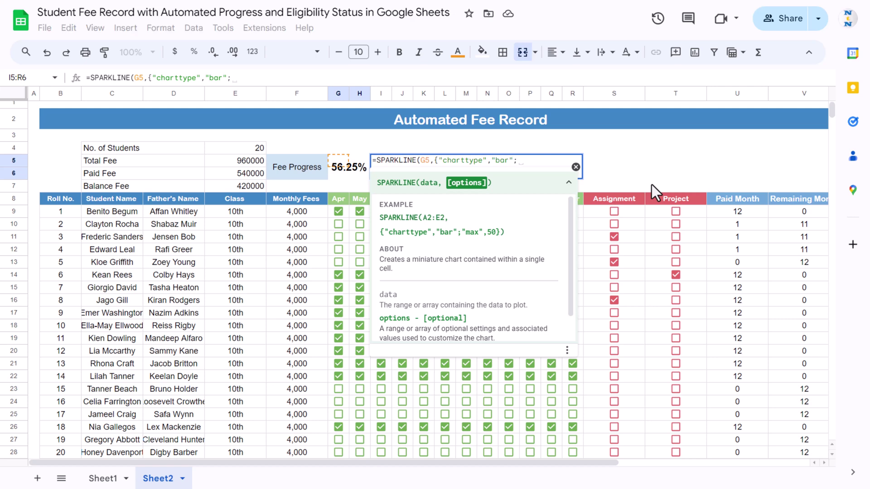
type("\"max")
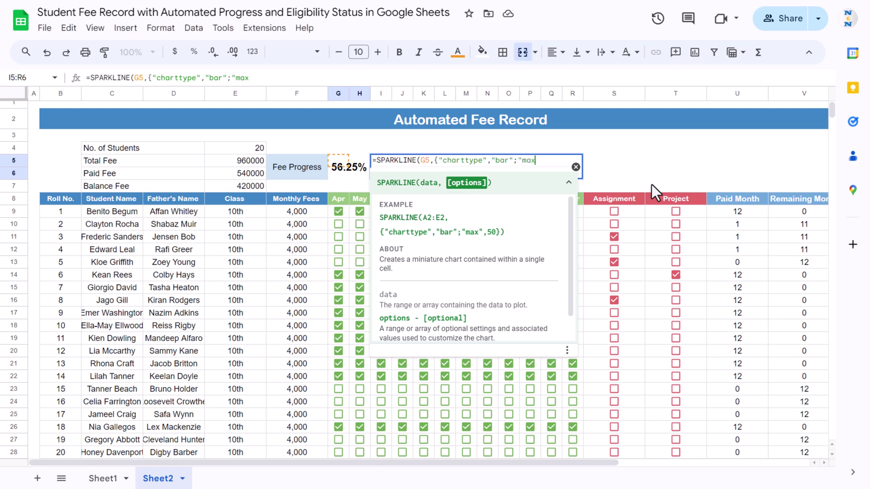
type("\",1}")
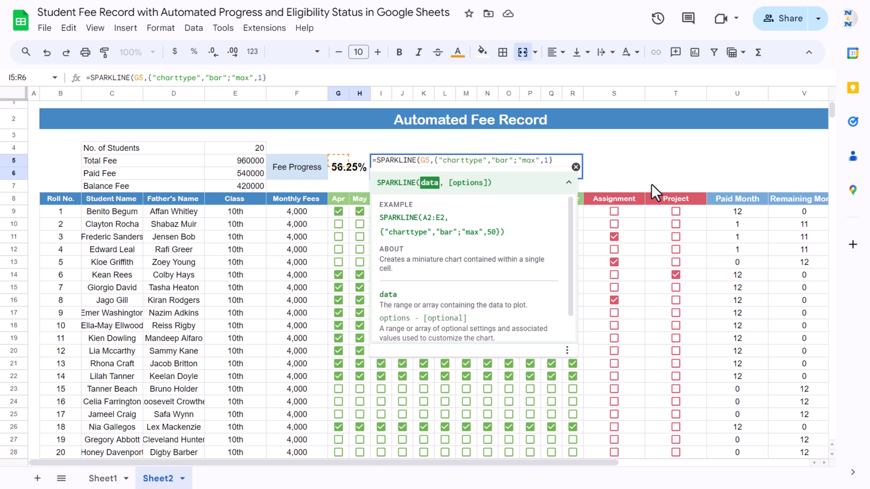
type(")")
key("Return")
key("Up")
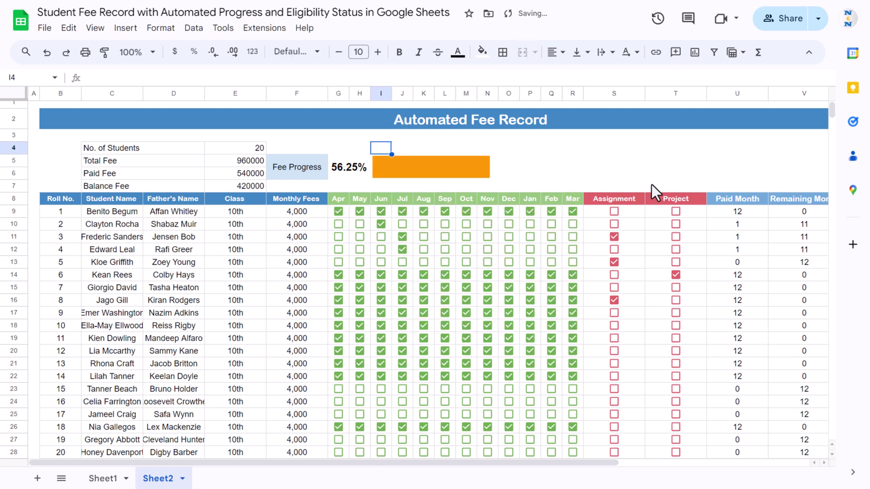
left_click(413, 172)
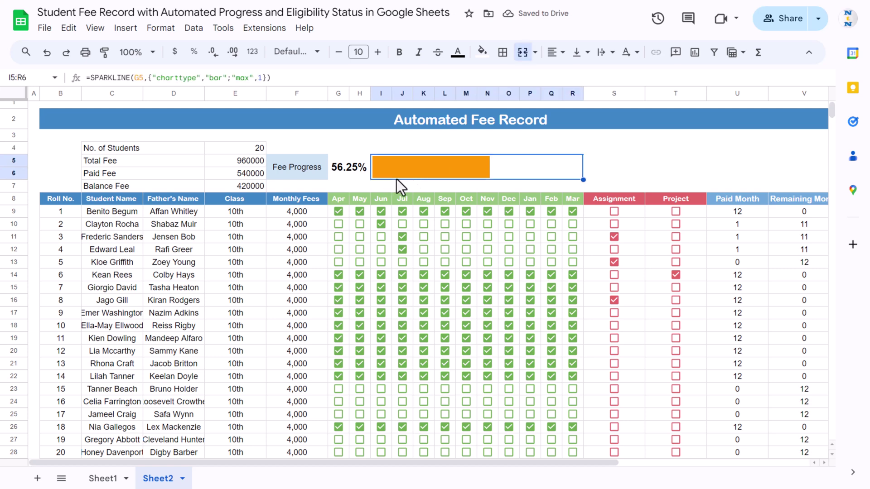
left_click(397, 187)
- Tick the Aug, Nov, Jan and Mar checkboxes for roll no. 3, raising progress to 57.92%
left_click(423, 237)
left_click(440, 237)
left_click(487, 236)
left_click(530, 237)
left_click(559, 238)
left_click(573, 236)
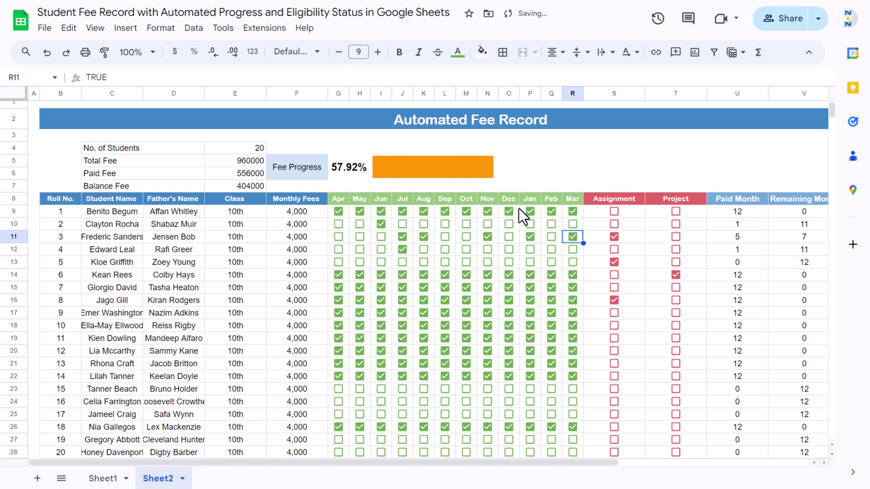
left_click(544, 161)
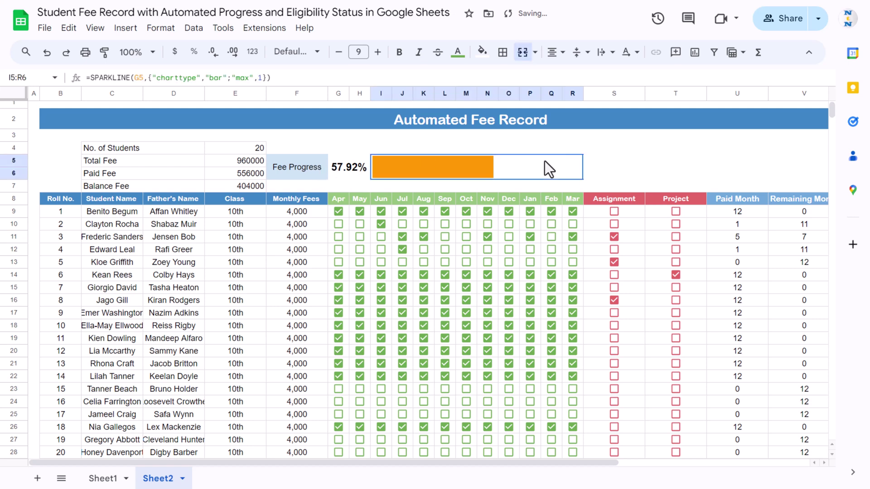
left_click(594, 164)
left_click(599, 153)
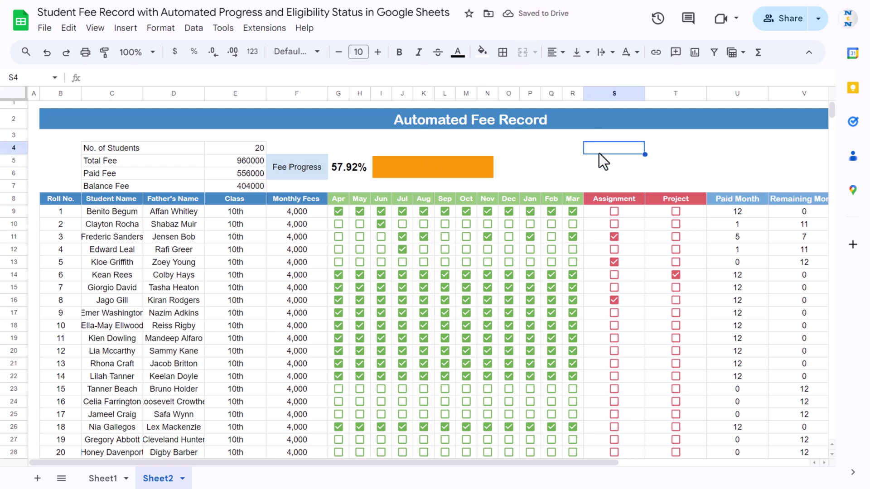
- Merge S4:W6 and type the heading 'ABC Public School'
key("shift+Down")
key("shift+Down")
key("shift+Down")
key("shift+Up")
key("shift+Right")
key("shift+Right")
key("shift+Right")
key("shift+Right")
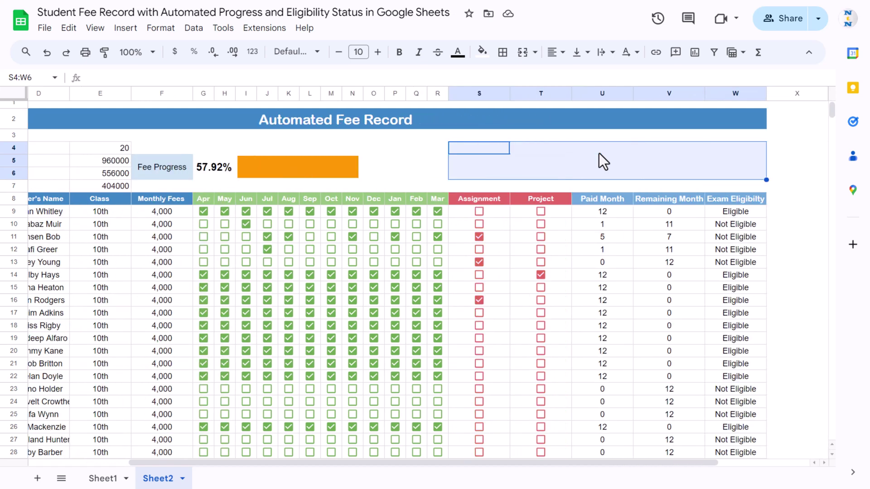
left_click(524, 52)
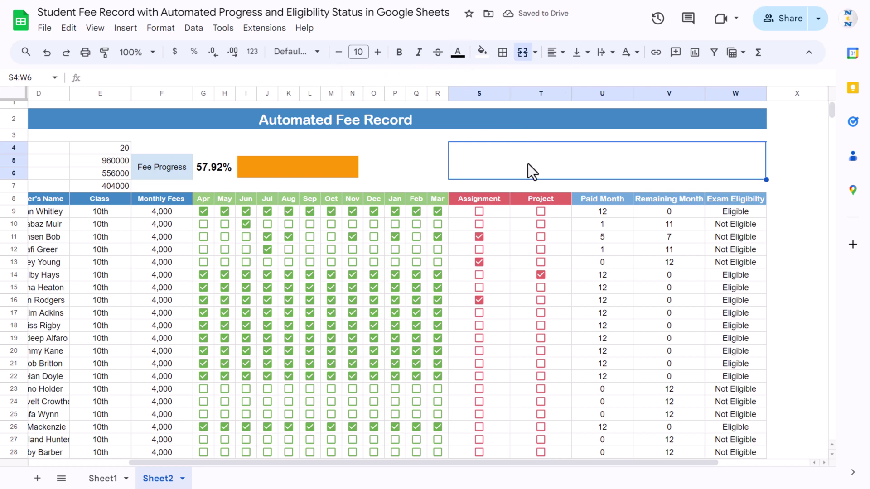
type("A")
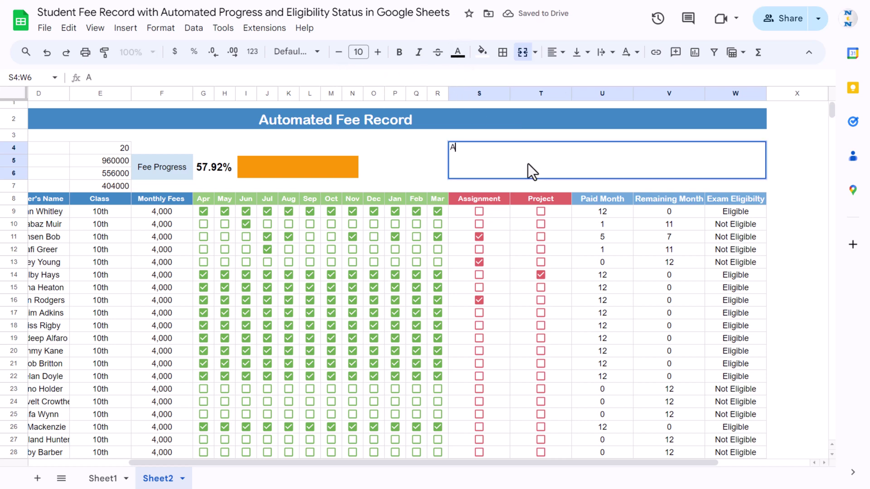
type("BC Publi")
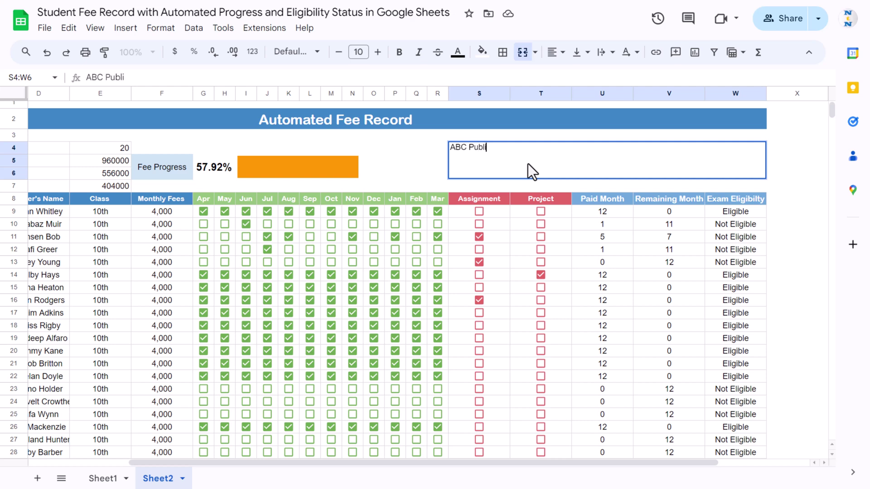
type("c School")
key("Up")
left_click(529, 164)
- Centre the heading horizontally and vertically at font size 30
left_click(556, 52)
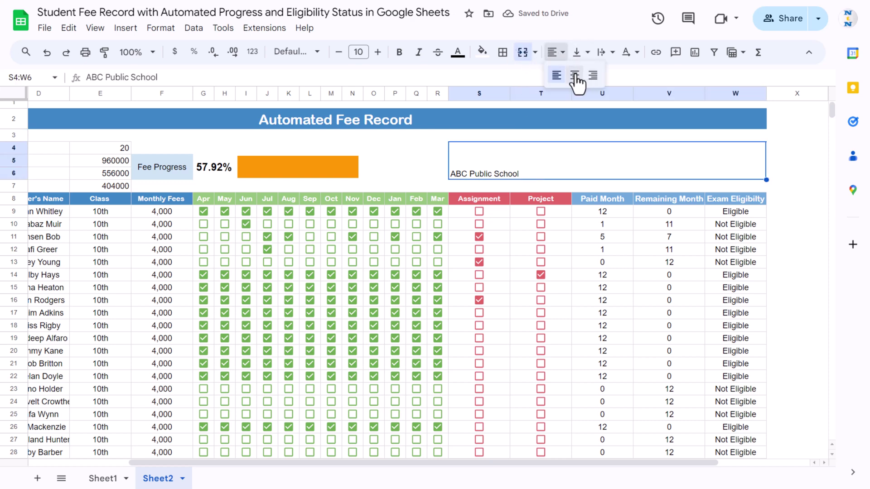
left_click(574, 77)
left_click(581, 52)
left_click(595, 76)
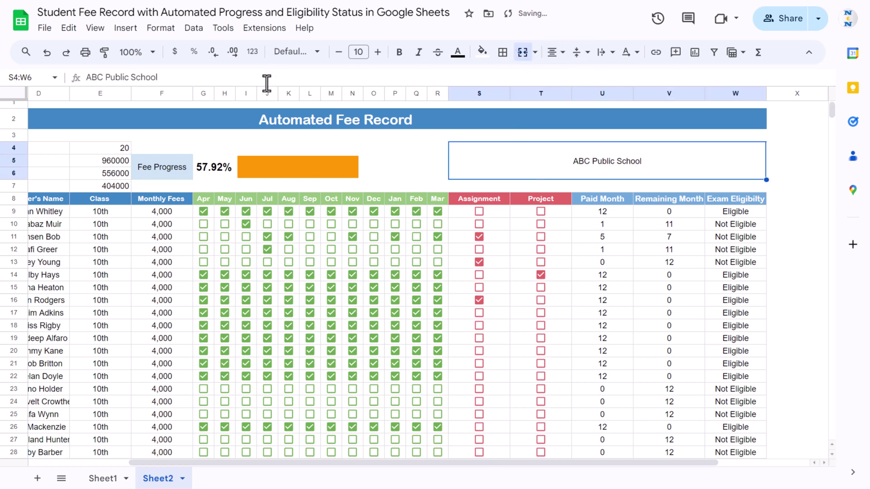
left_click(366, 51)
type("30")
key("Return")
- Set the heading font to Impact and enlarge it to size 34
left_click(287, 52)
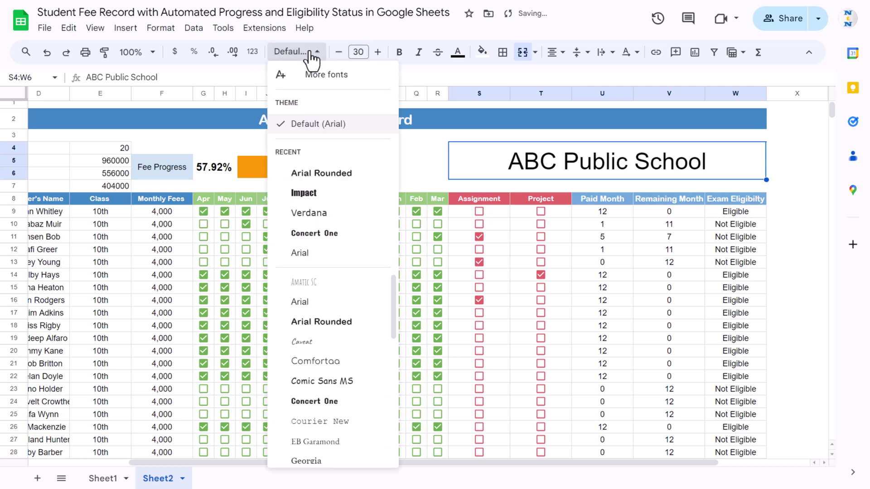
left_click(312, 193)
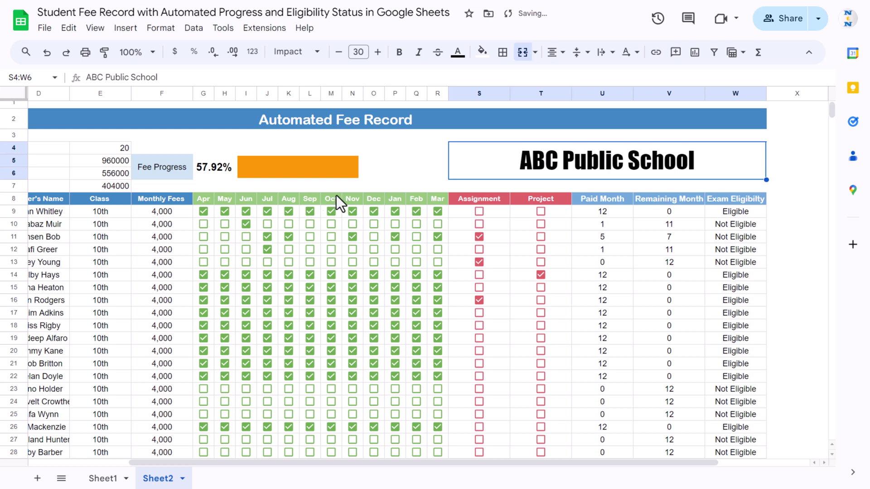
left_click(377, 53)
left_click(377, 52)
left_click(377, 53)
left_click(377, 52)
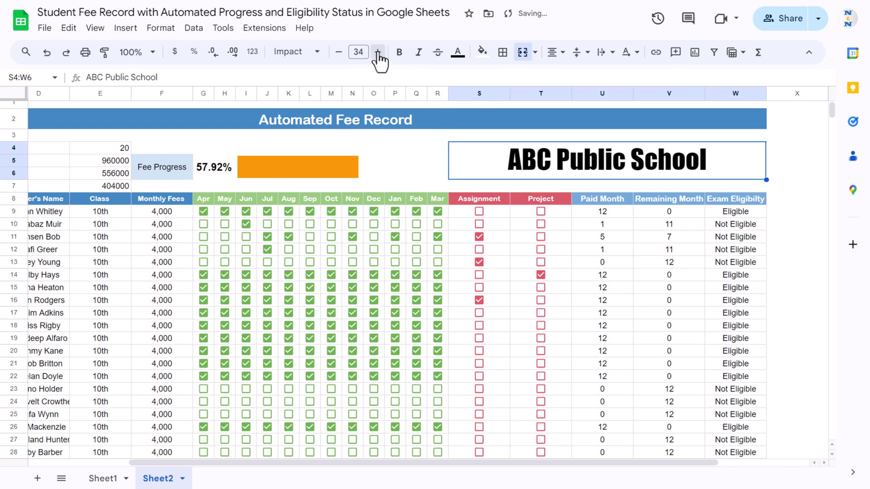
left_click(377, 52)
left_click(377, 52)
left_click(398, 187)
left_click(129, 151)
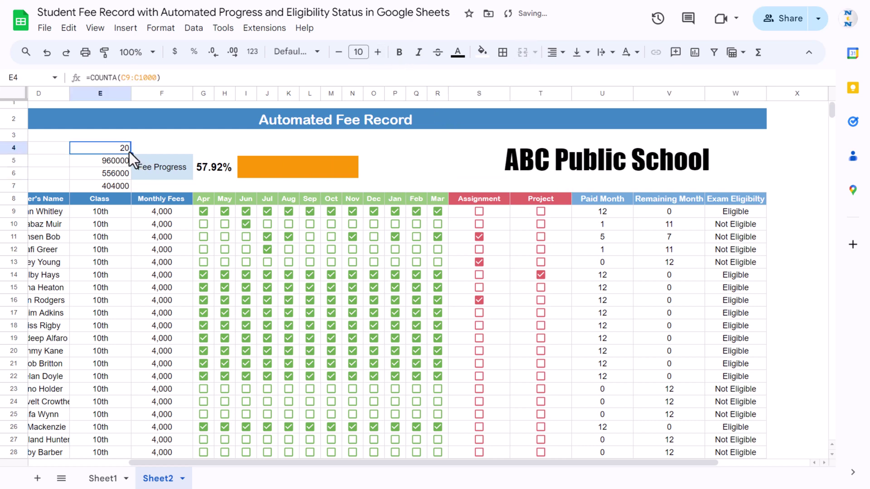
- Apply all borders to the summary area C4:W7 without merging it
scroll(184, 151, "left", 3)
left_click(184, 151)
key("shift+Down")
key("shift+Down")
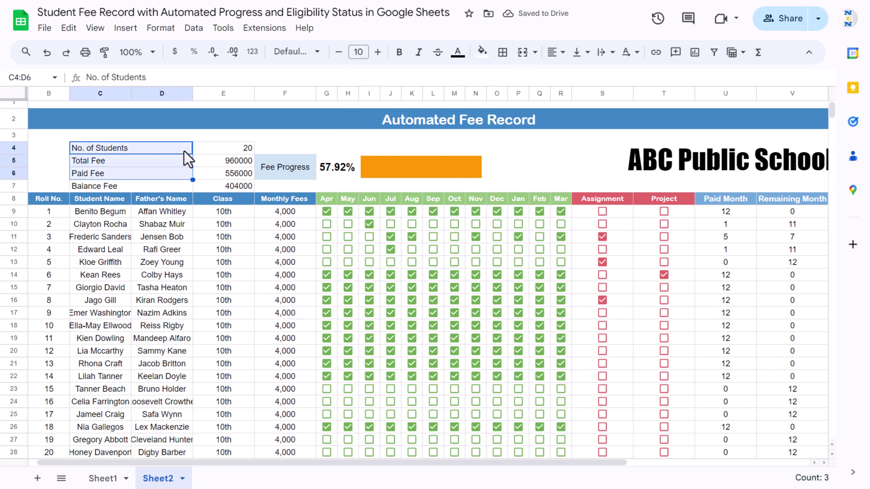
key("shift+Down")
key("shift+Right")
key("ctrl+shift+Right")
key("shift+Left")
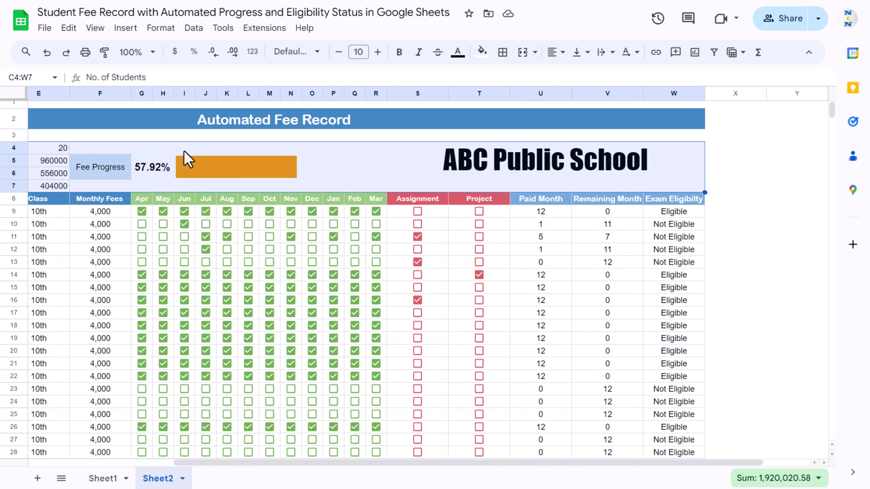
left_click(525, 54)
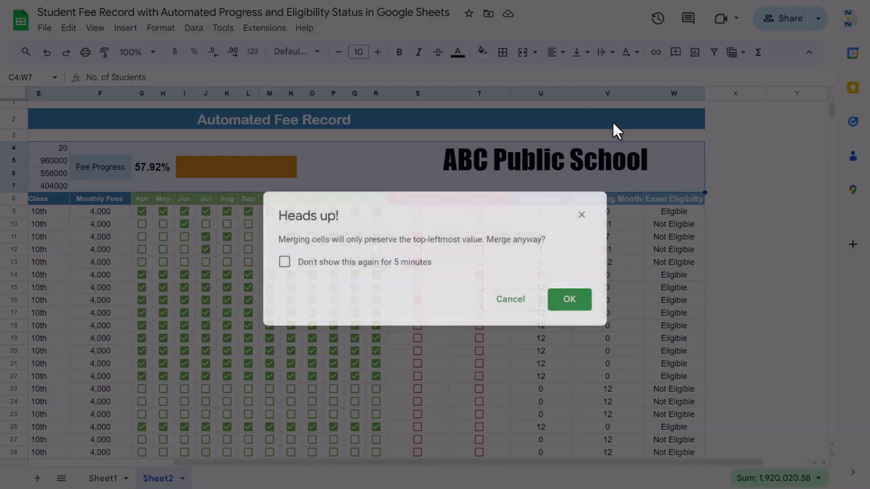
key("Escape")
left_click(505, 58)
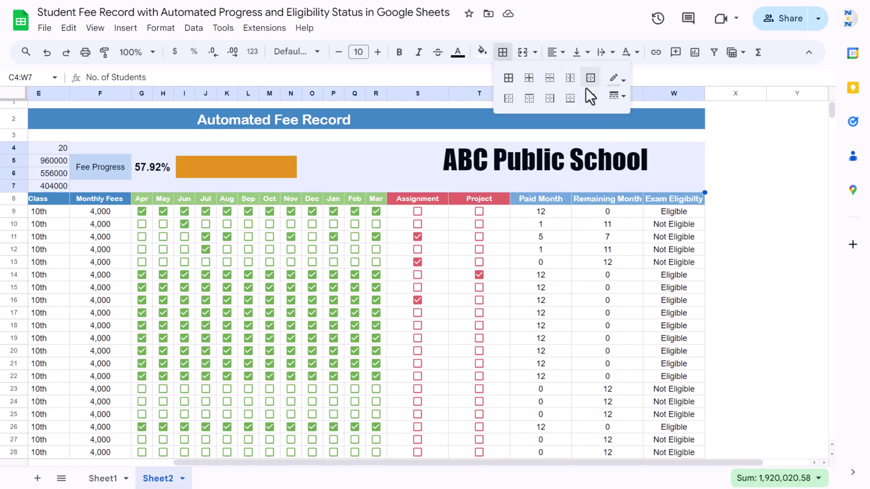
left_click(509, 80)
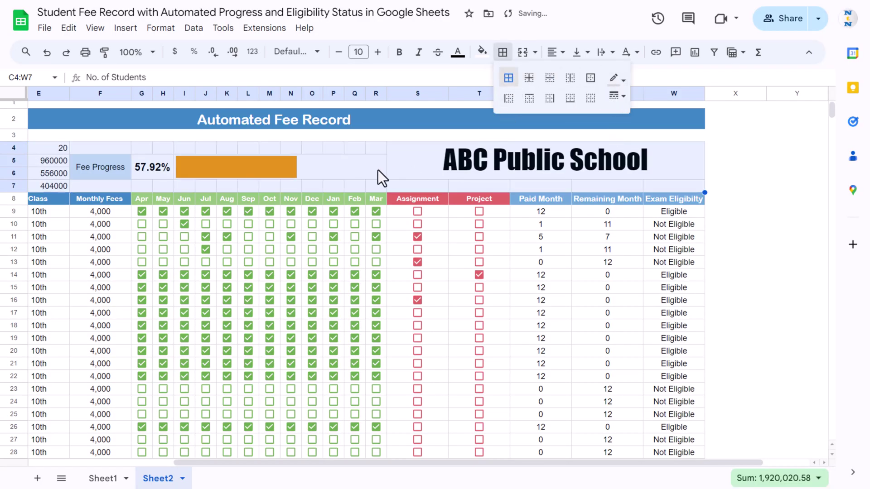
- Merge the empty ranges G4:R4, G7:R7 and S7:W7 around the progress bar and heading
left_click(353, 165)
left_click_drag(139, 148, 377, 148)
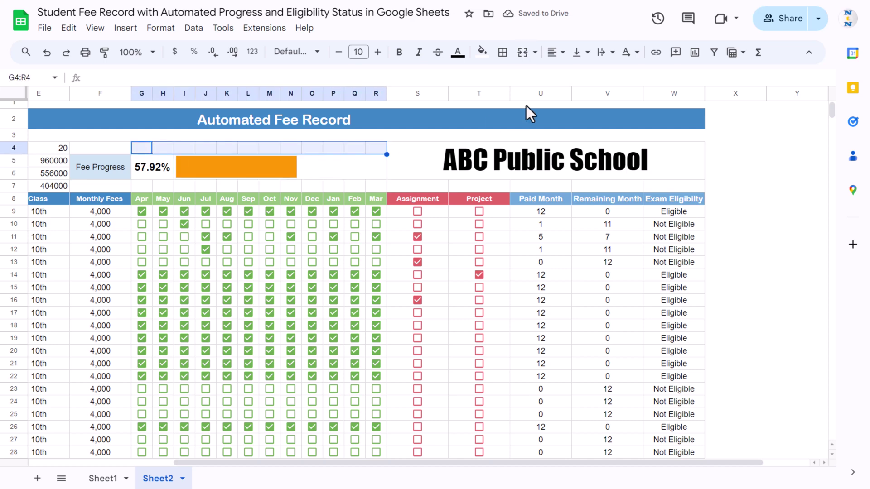
left_click(527, 55)
left_click_drag(135, 186, 670, 185)
left_click(524, 53)
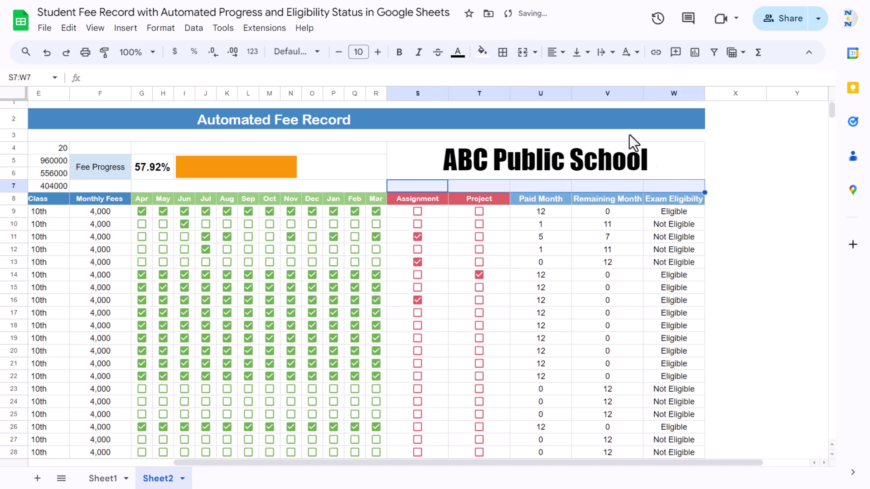
left_click(523, 53)
left_click(447, 235)
key("ctrl+Down")
key("Home")
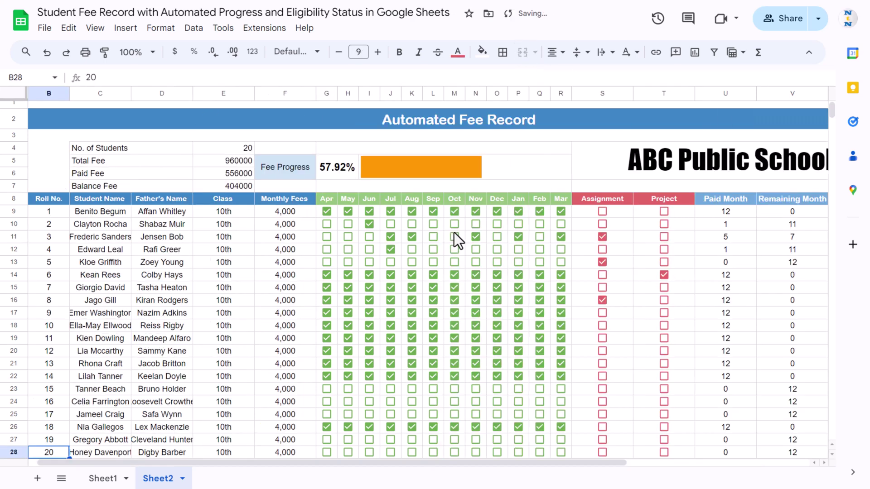
key("Up")
key("Up")
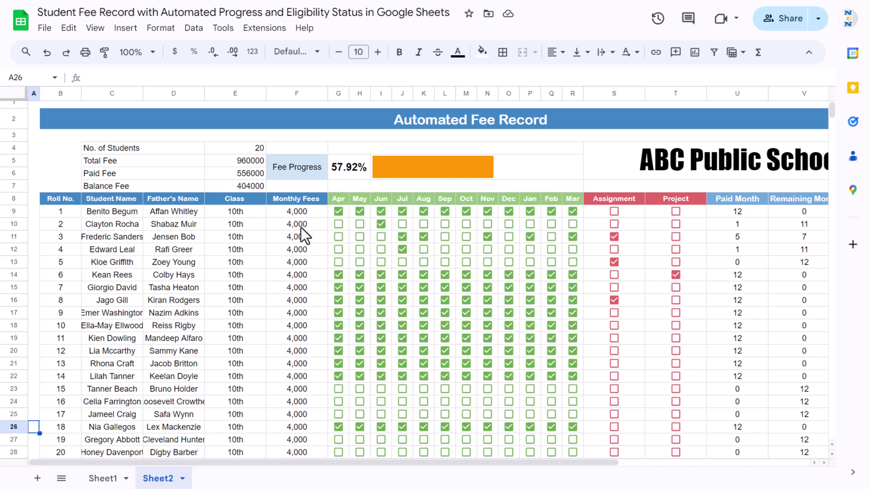
left_click(752, 199)
key("Right")
key("Right")
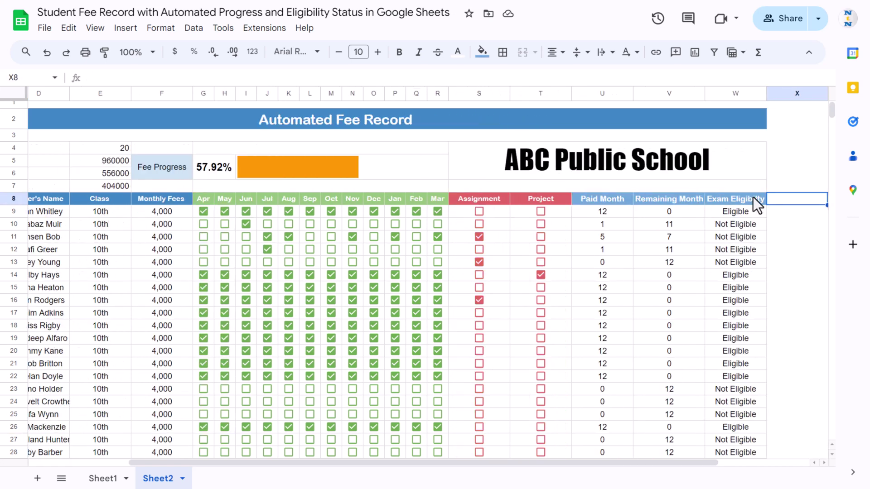